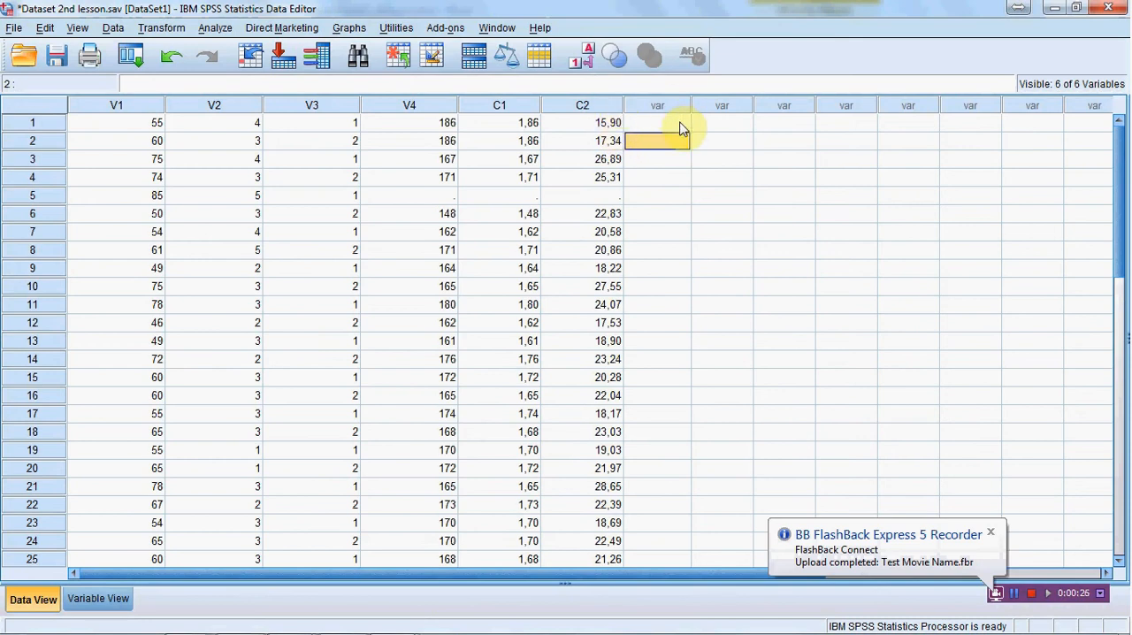
# Step: Review the BMI column C2, the empty column beside it, and the first case's V1, C1 and C2 values
pyautogui.click(607, 106)
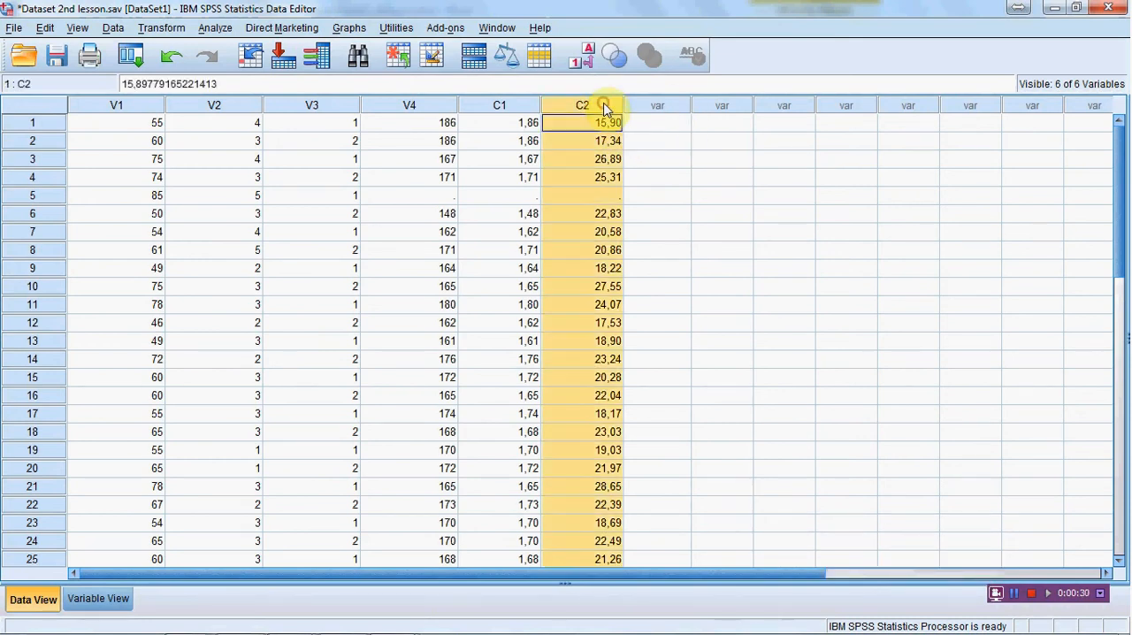
pyautogui.click(652, 109)
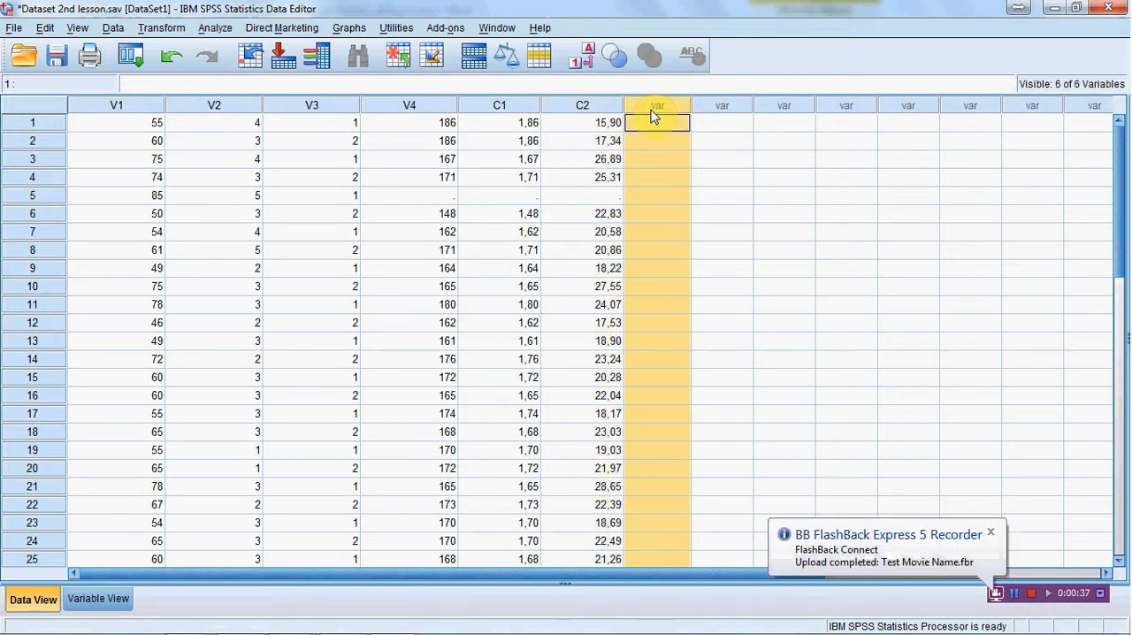
pyautogui.click(107, 124)
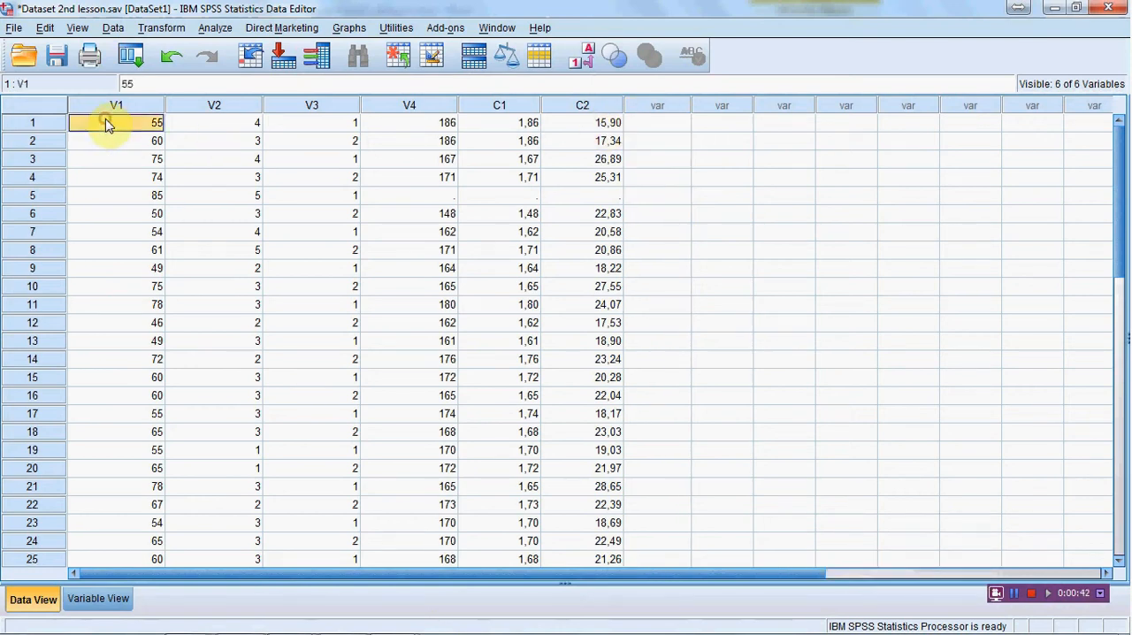
pyautogui.click(526, 123)
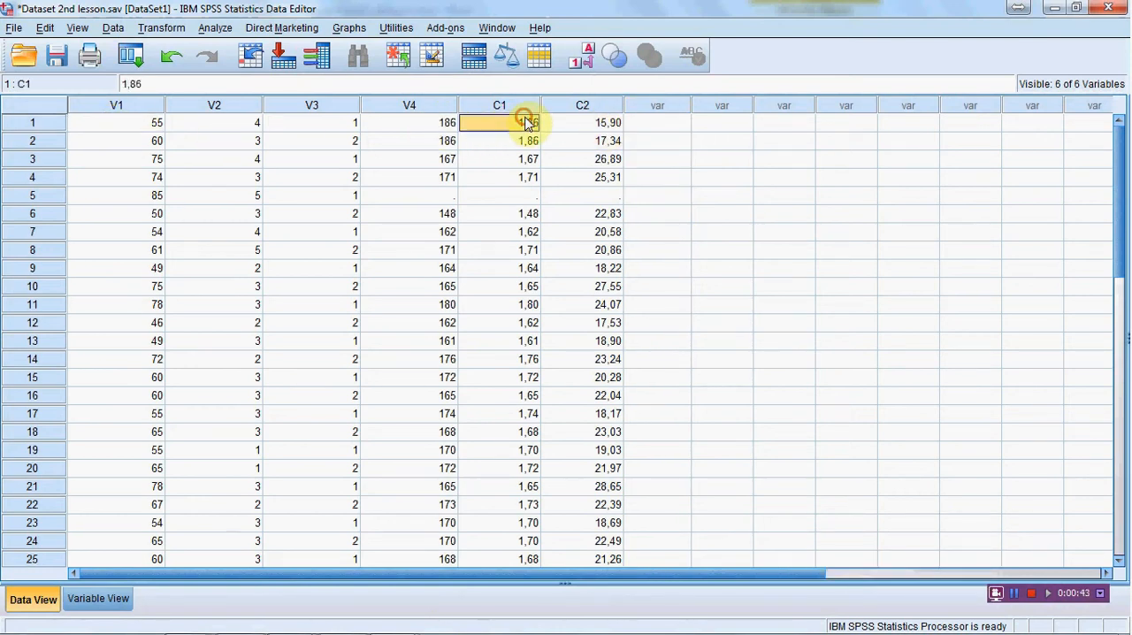
pyautogui.click(591, 131)
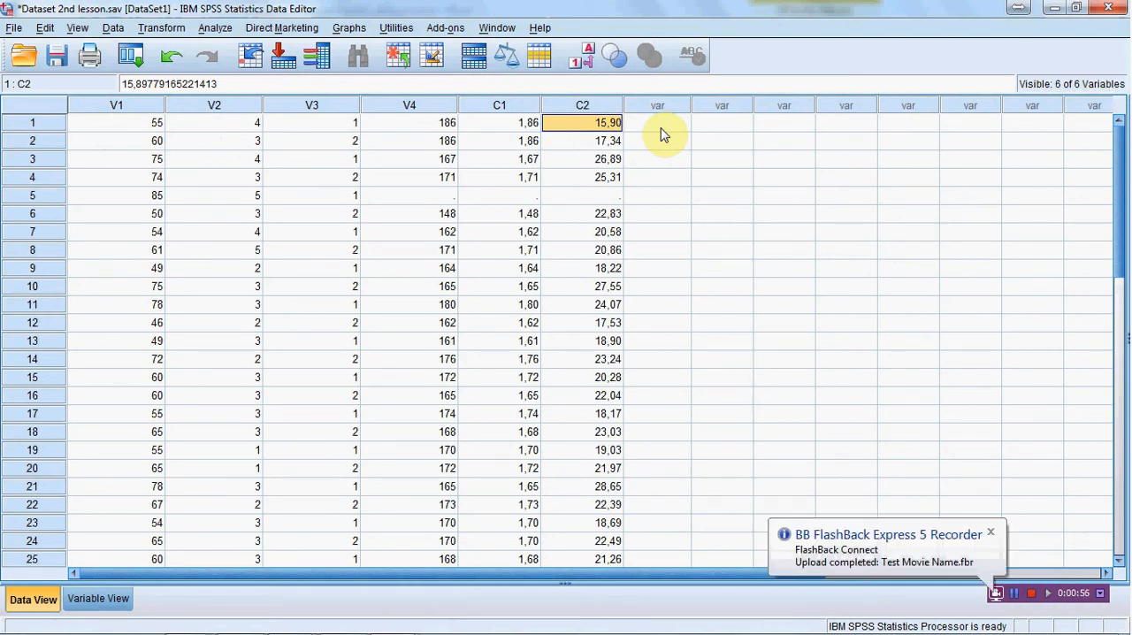
# Step: Paste the Compute Variable command c3=LN(ABS(V1 / C1)-2 * C2) into the Syntax Editor and minimize that window
pyautogui.click(156, 29)
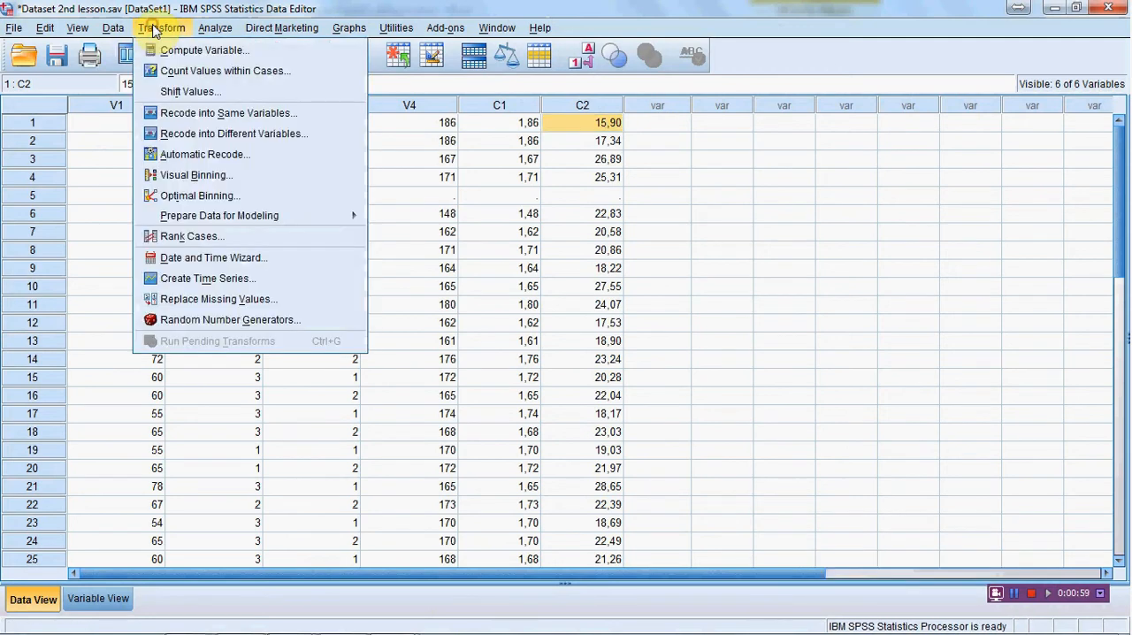
pyautogui.click(191, 53)
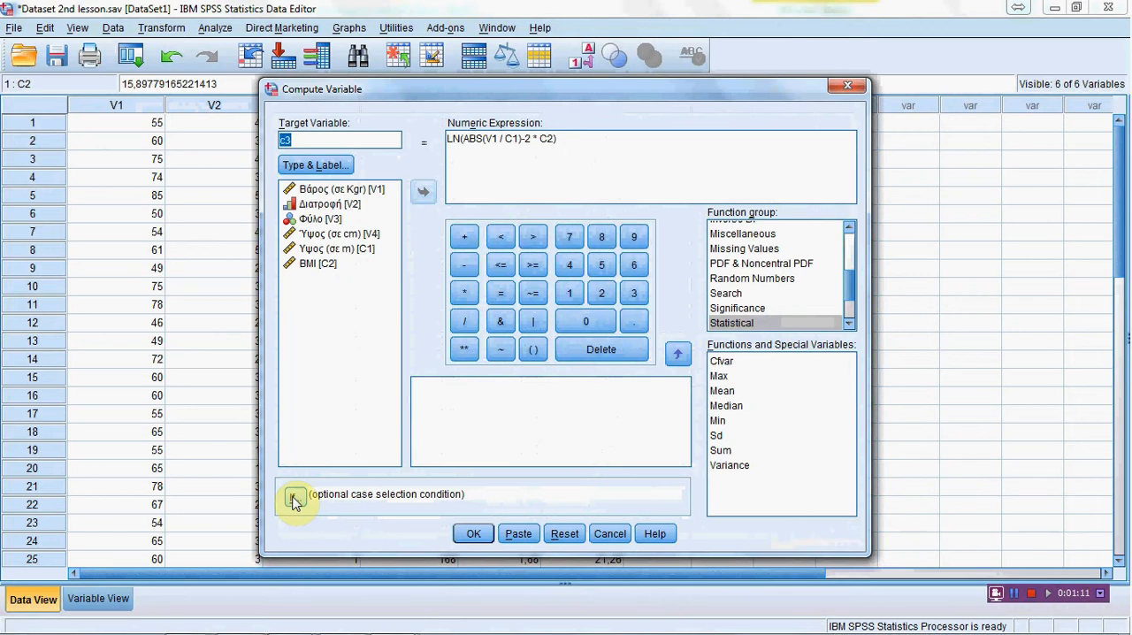
pyautogui.click(519, 533)
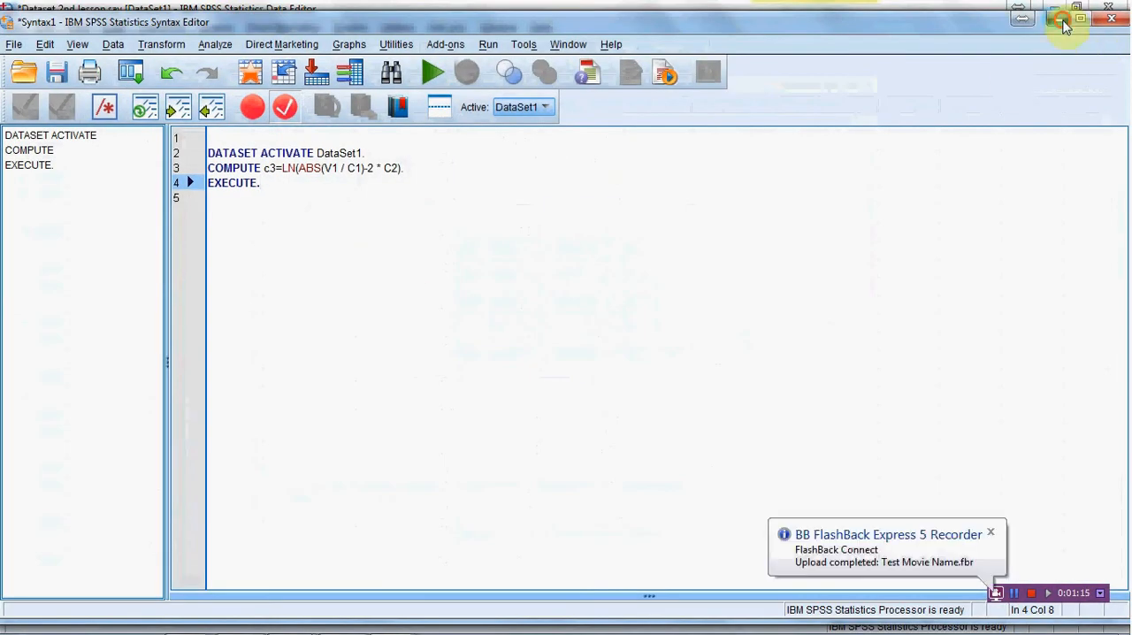
pyautogui.click(1058, 19)
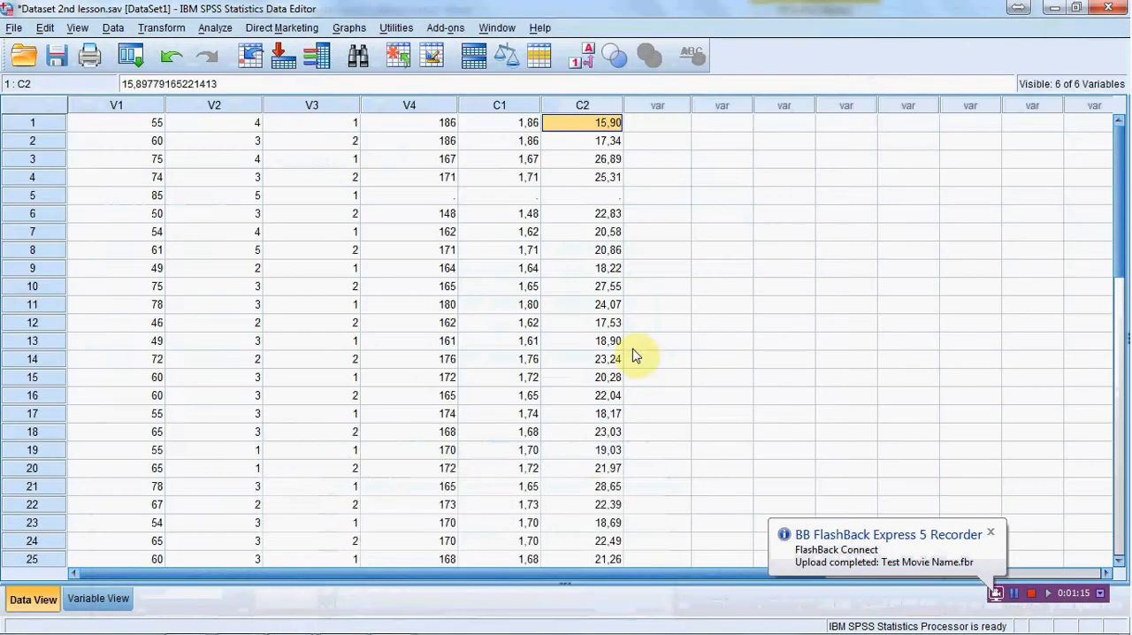
# Step: Reset the Compute Variable settings to clear the target variable and numeric expression
pyautogui.click(149, 28)
pyautogui.click(173, 49)
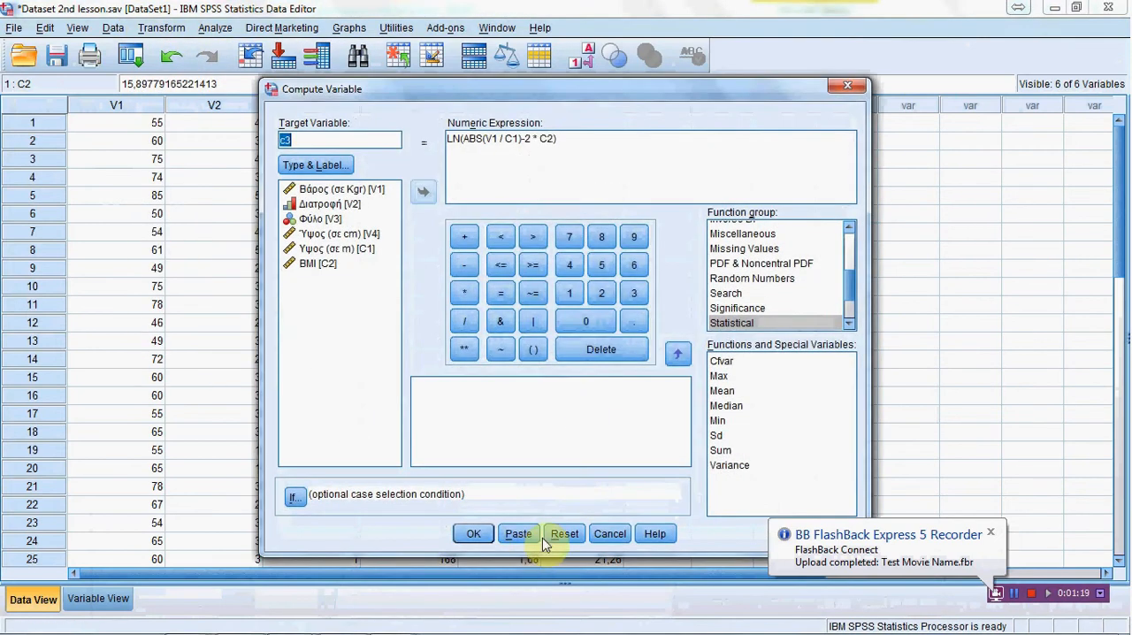
pyautogui.click(564, 534)
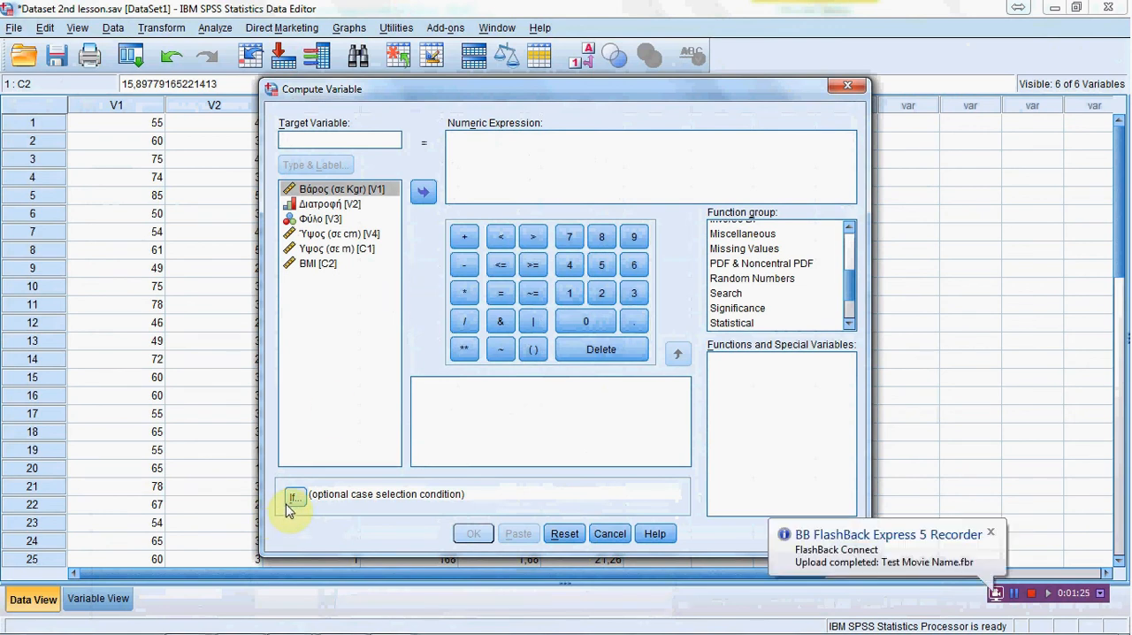
pyautogui.click(311, 267)
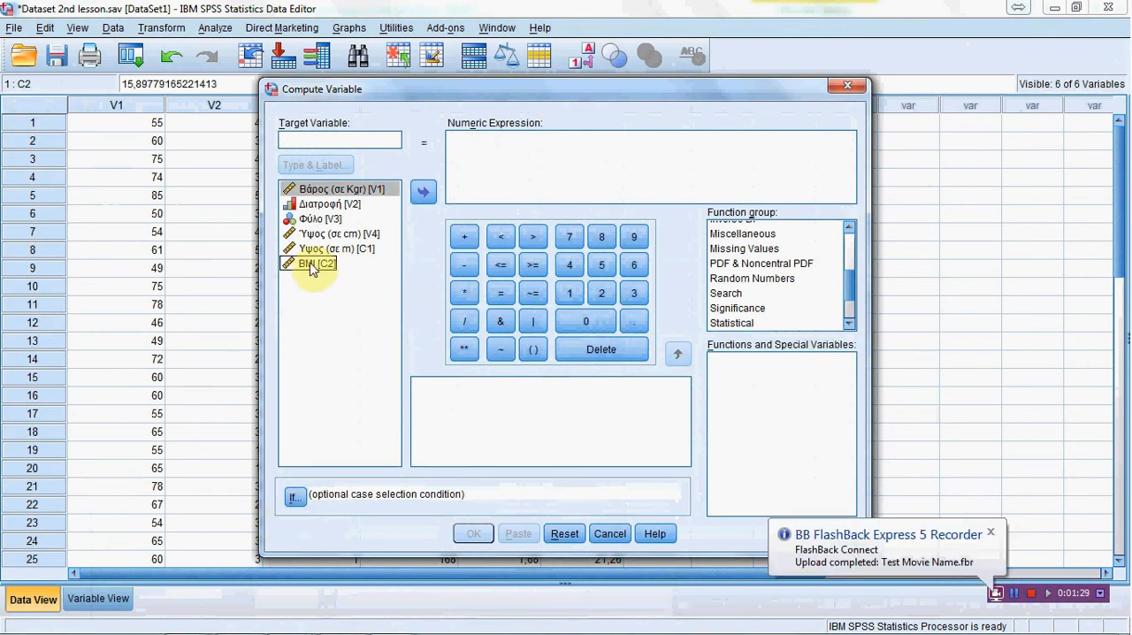
# Step: Switch to the Word lesson document to read the BMI classification rules, return to SPSS and dismiss Compute Variable
pyautogui.moveTo(380, 627)
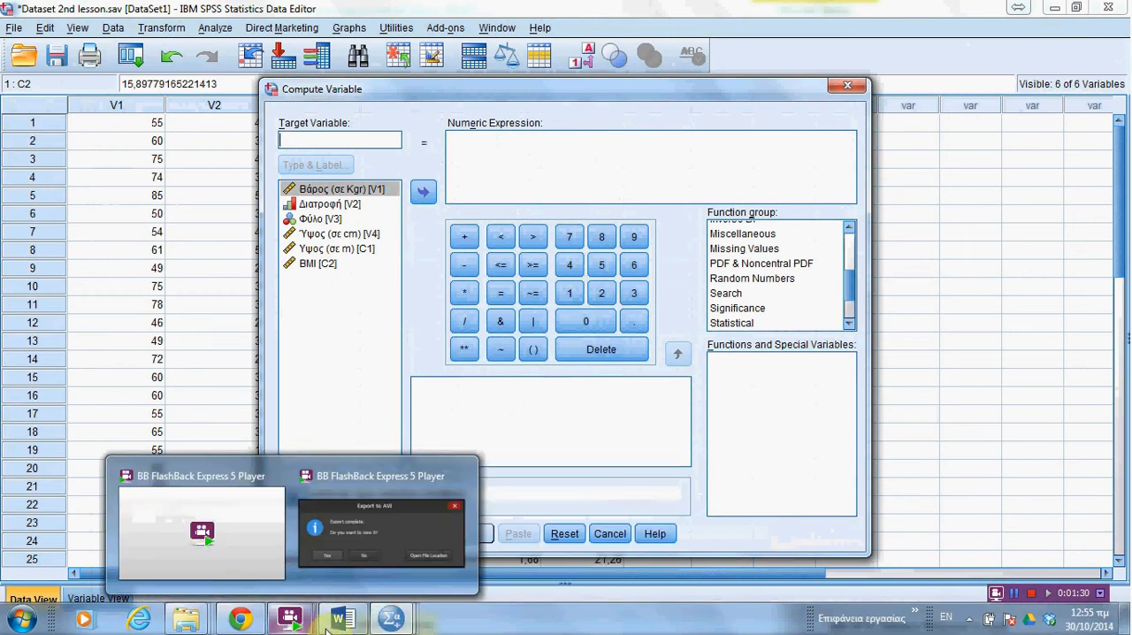
pyautogui.click(343, 619)
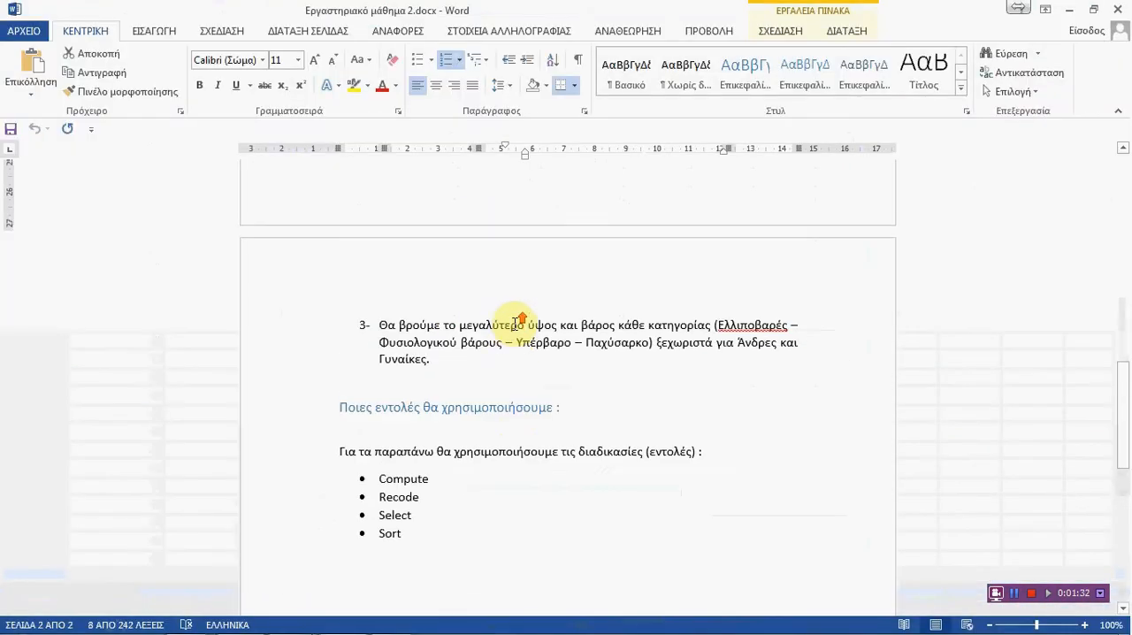
pyautogui.scroll(6, 519, 320)
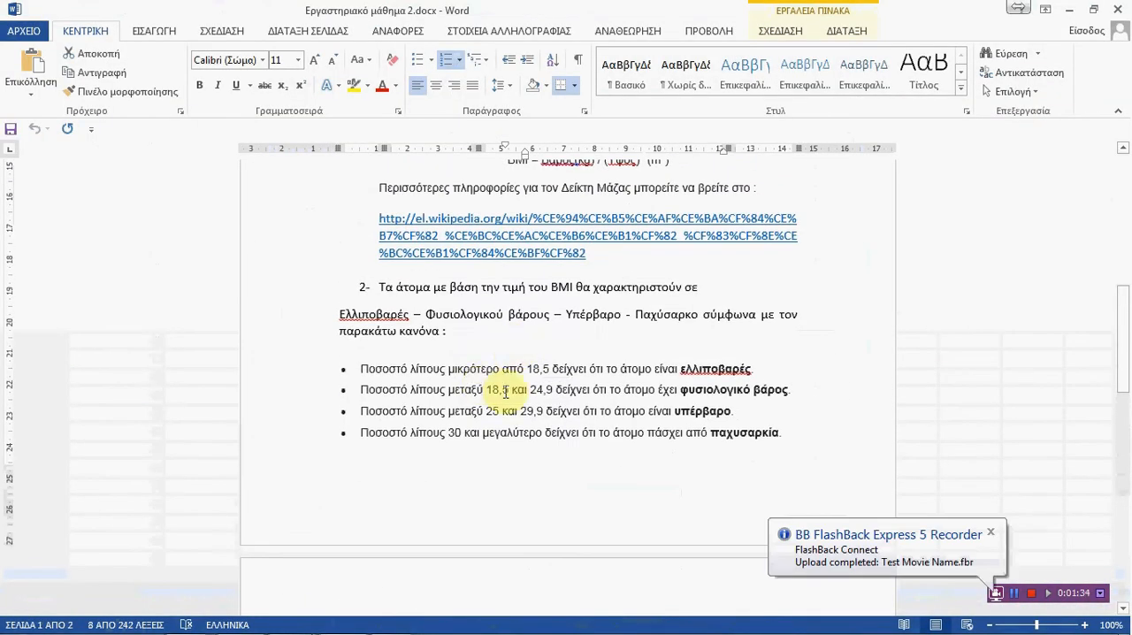
pyautogui.click(1071, 10)
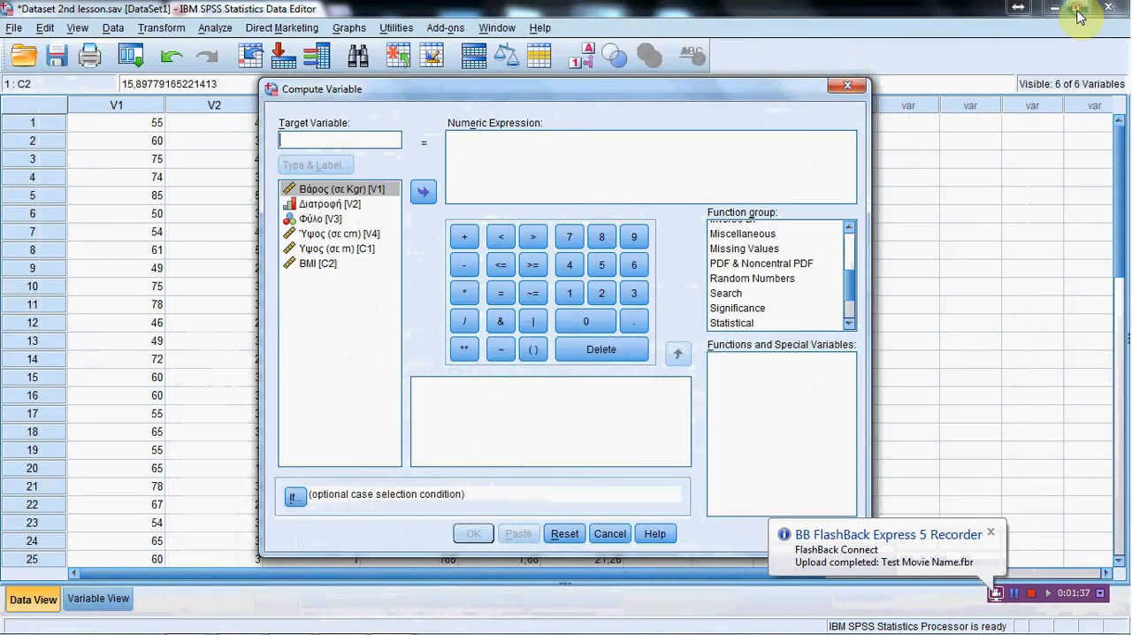
pyautogui.click(846, 89)
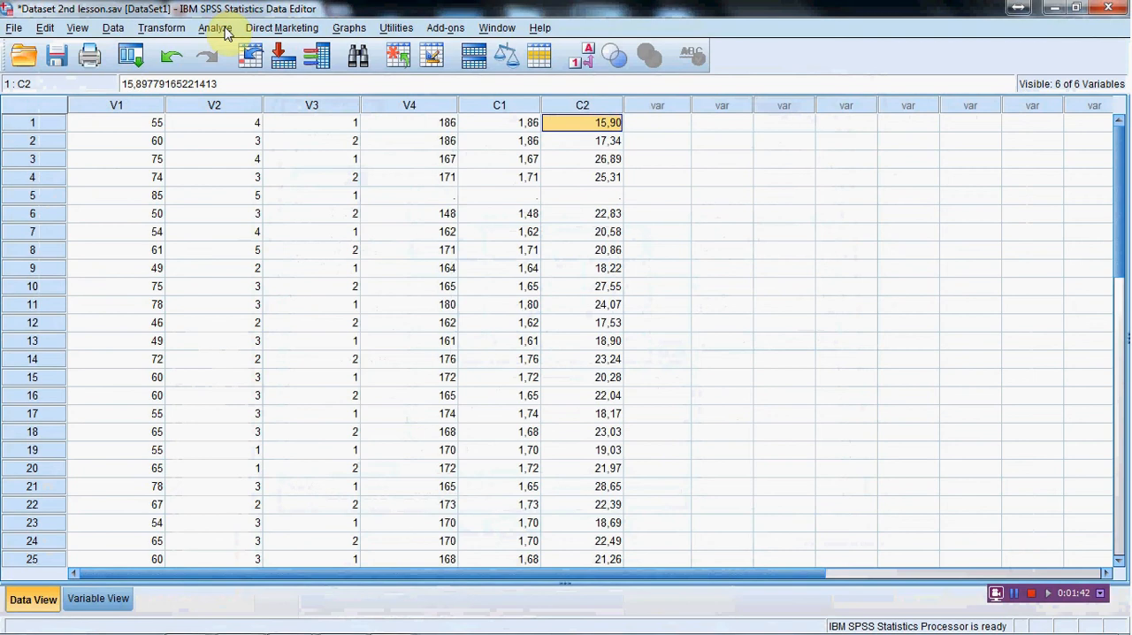
# Step: Start Recode into Different Variables with BMI [C2] as the input variable
pyautogui.click(154, 29)
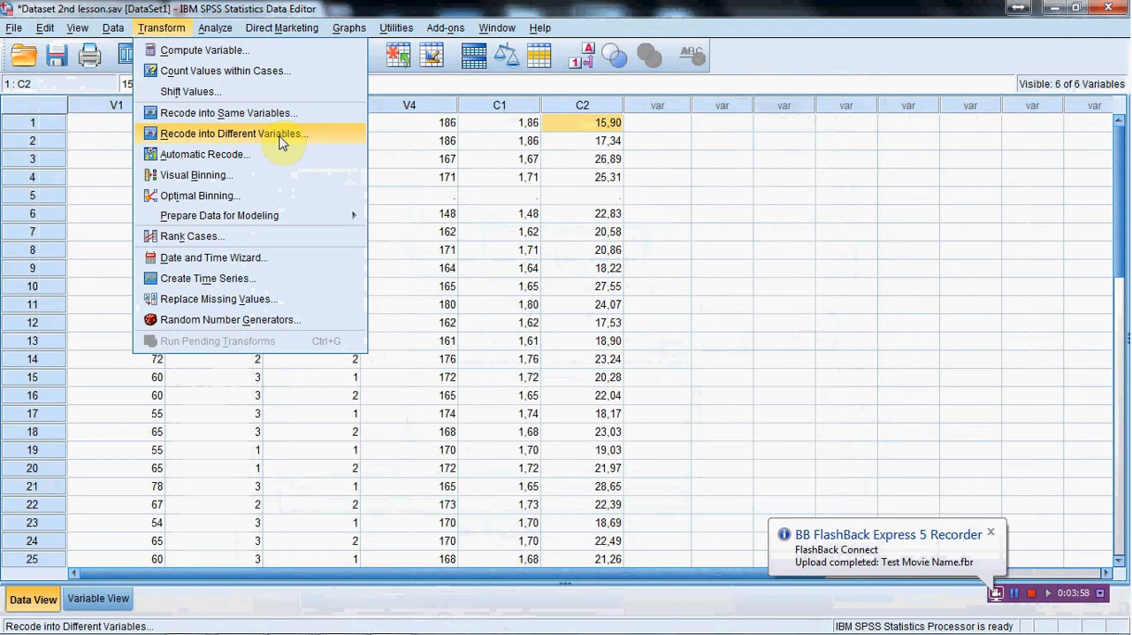
pyautogui.click(282, 139)
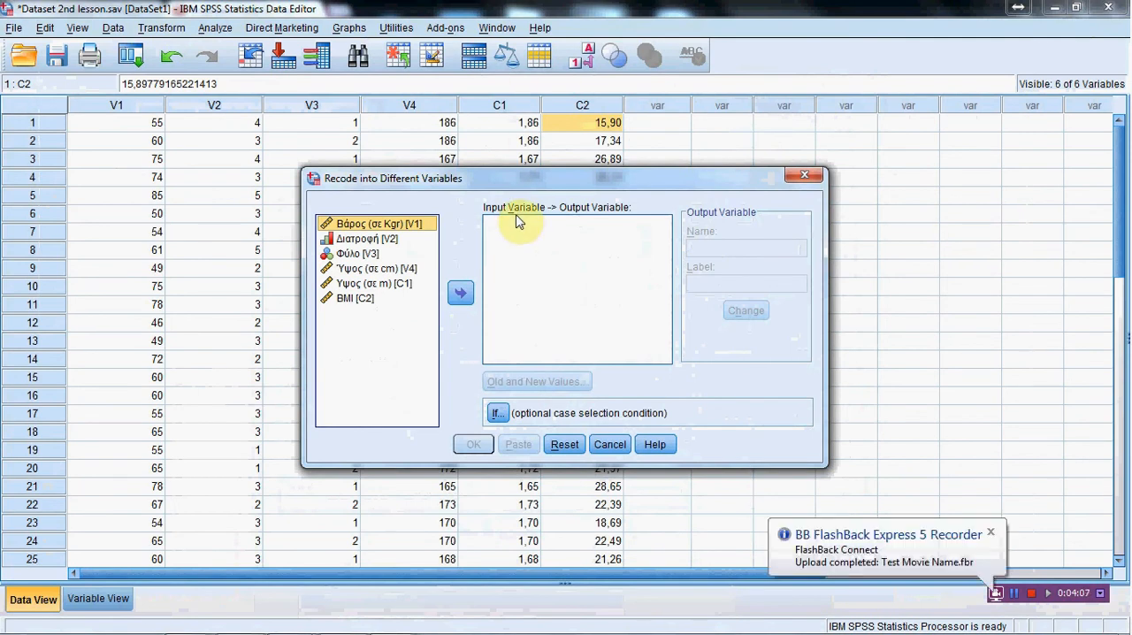
pyautogui.click(357, 301)
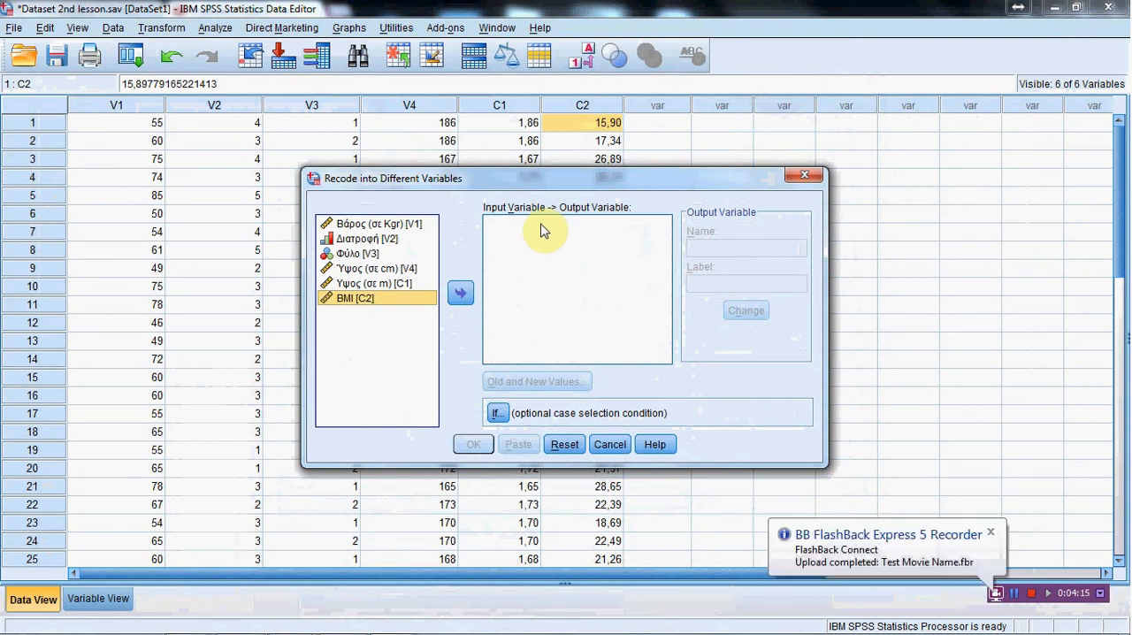
pyautogui.click(457, 300)
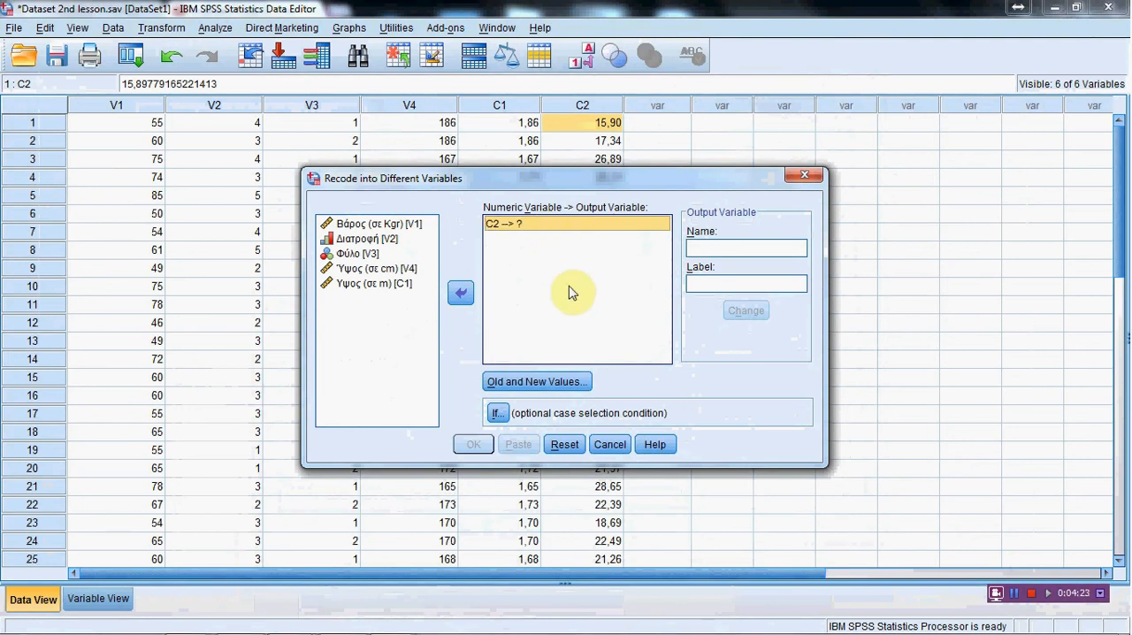
# Step: Name the recode's output variable C2_1
pyautogui.click(733, 248)
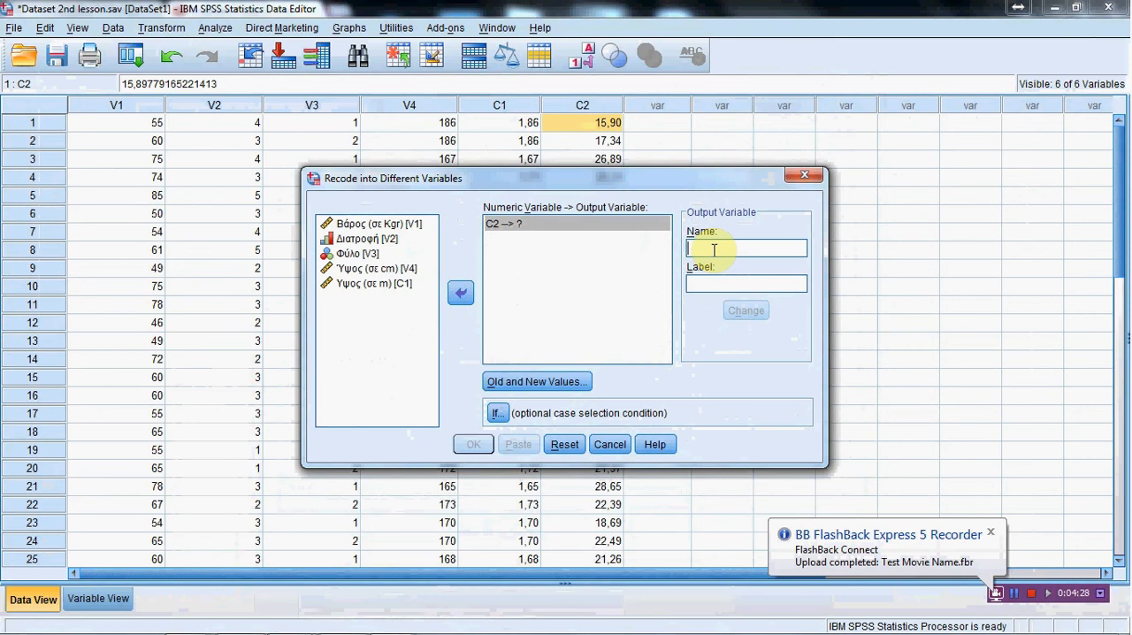
pyautogui.write('C3')
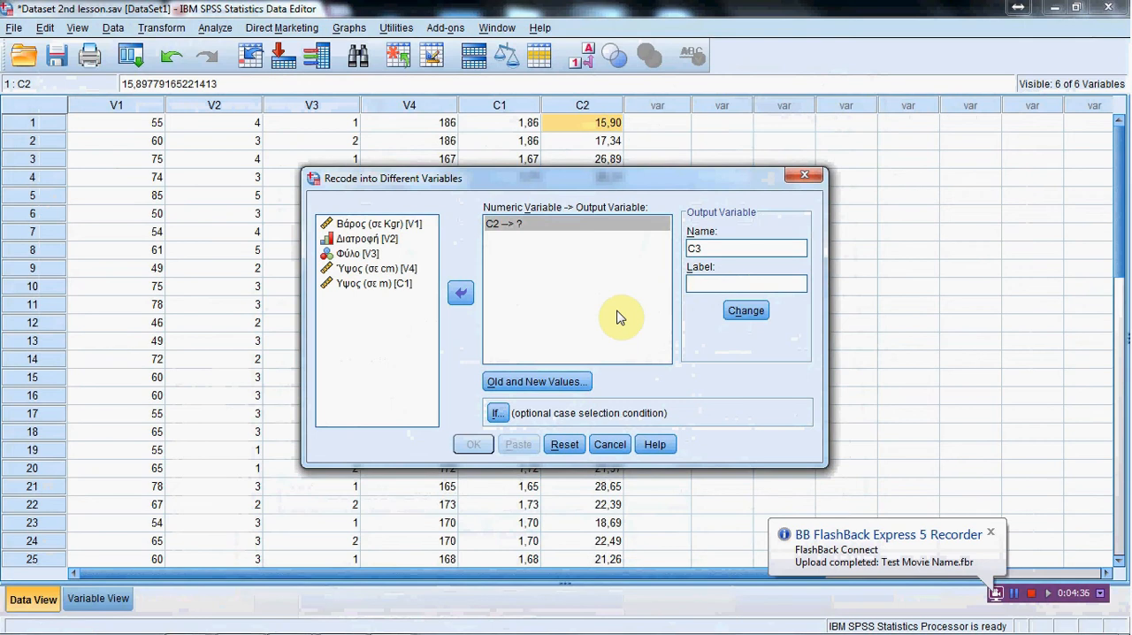
pyautogui.doubleClick(712, 251)
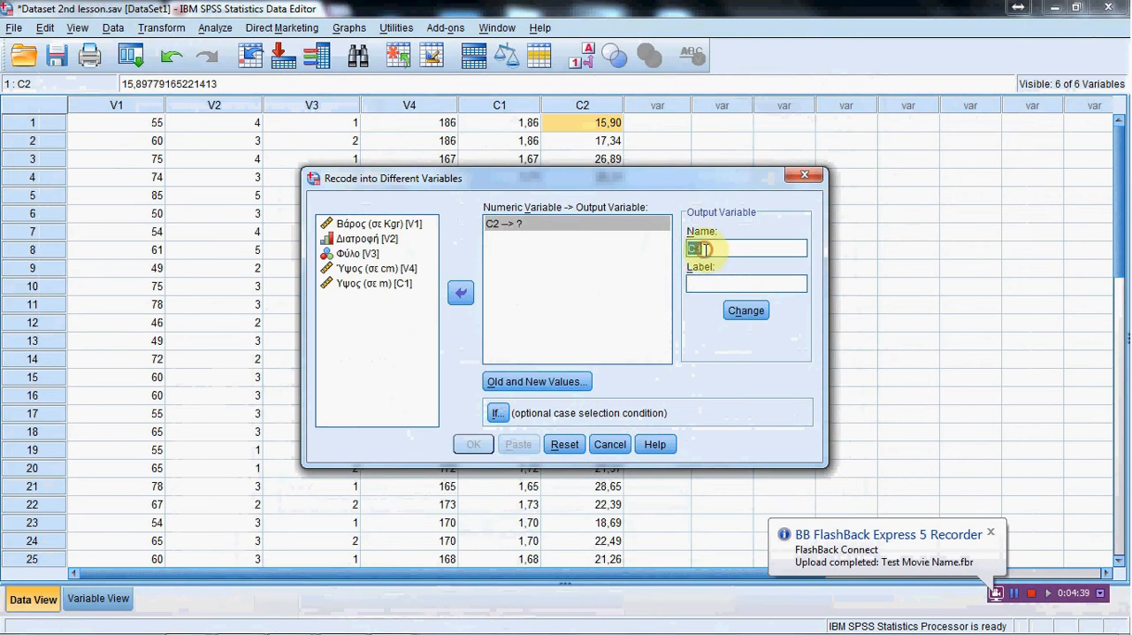
pyautogui.click(702, 253)
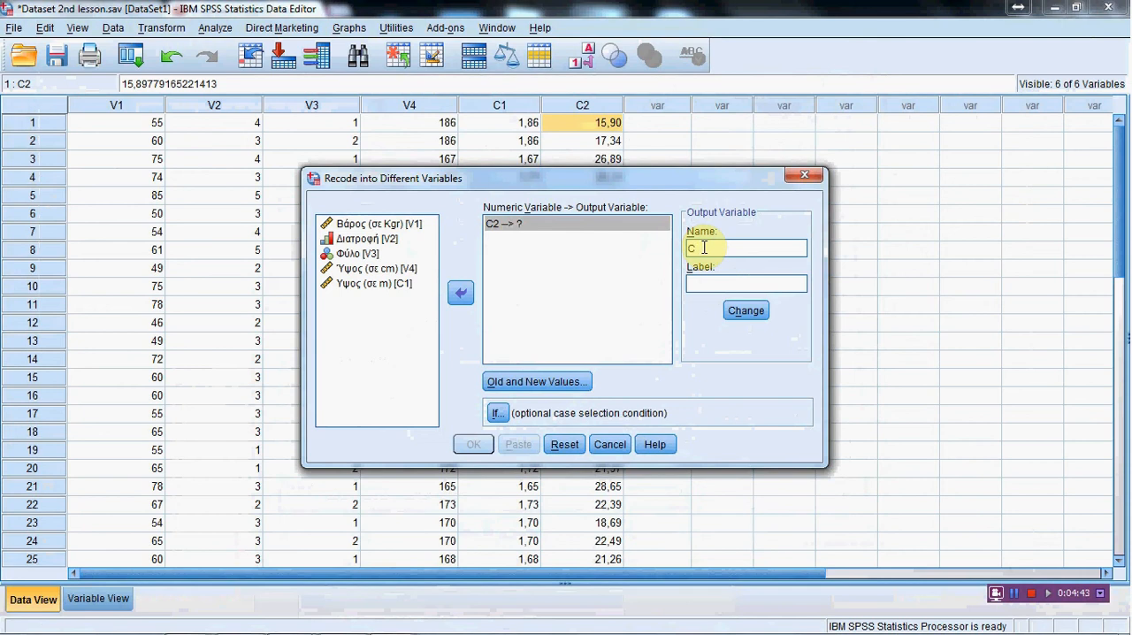
pyautogui.write('_1')
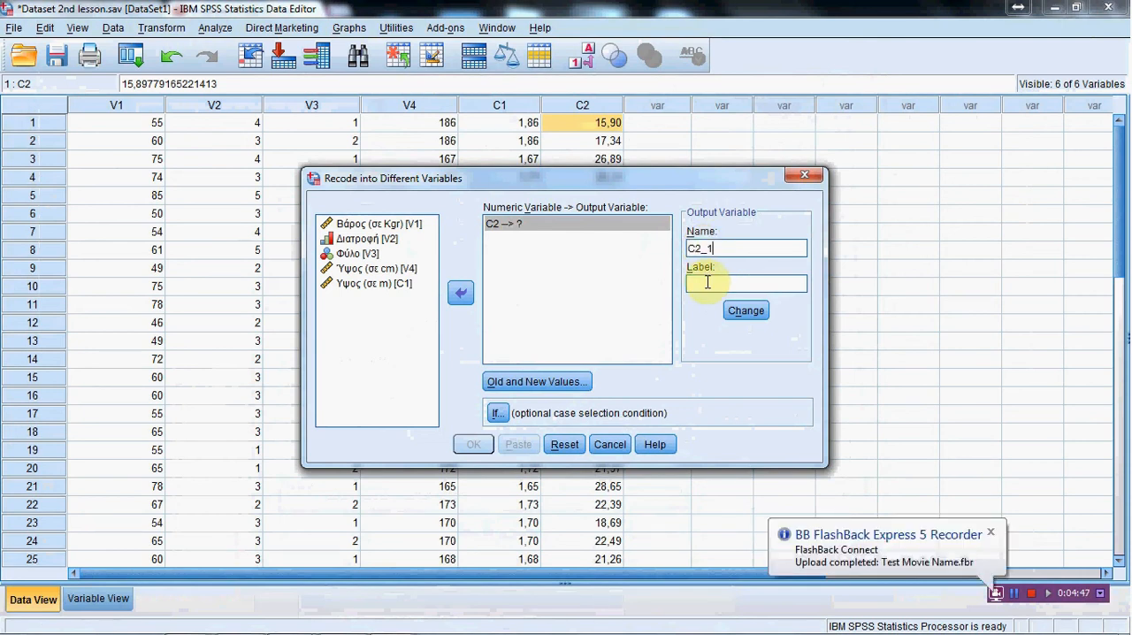
pyautogui.click(708, 283)
# Step: Switch to the Word lesson document to check the BMI category rules again and return to the SPSS dataset
pyautogui.moveTo(363, 624)
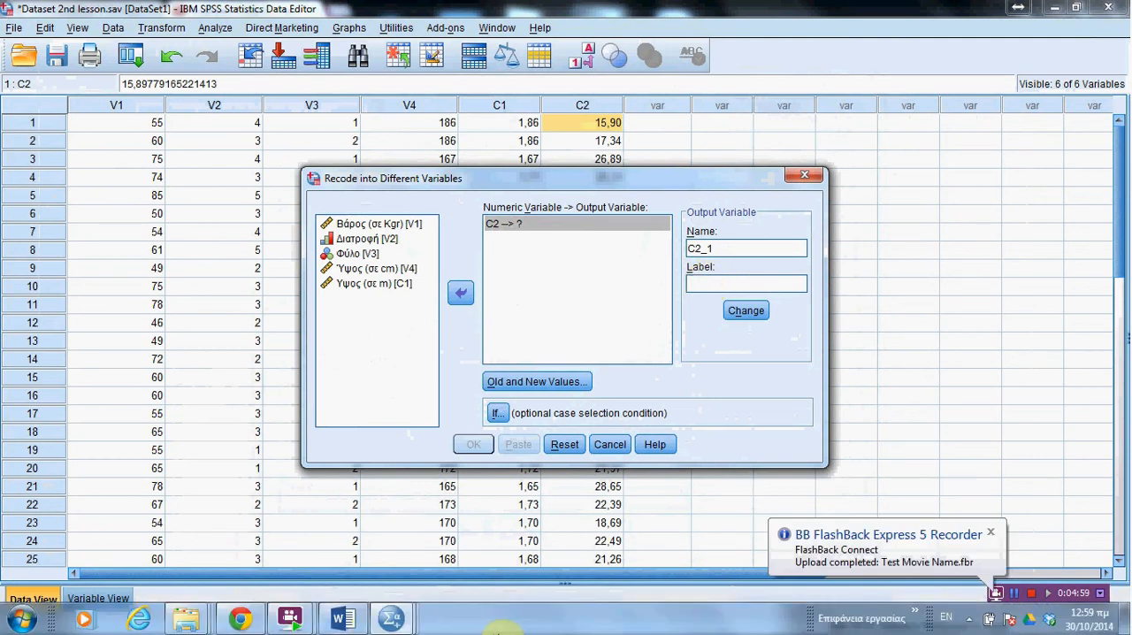
pyautogui.click(345, 611)
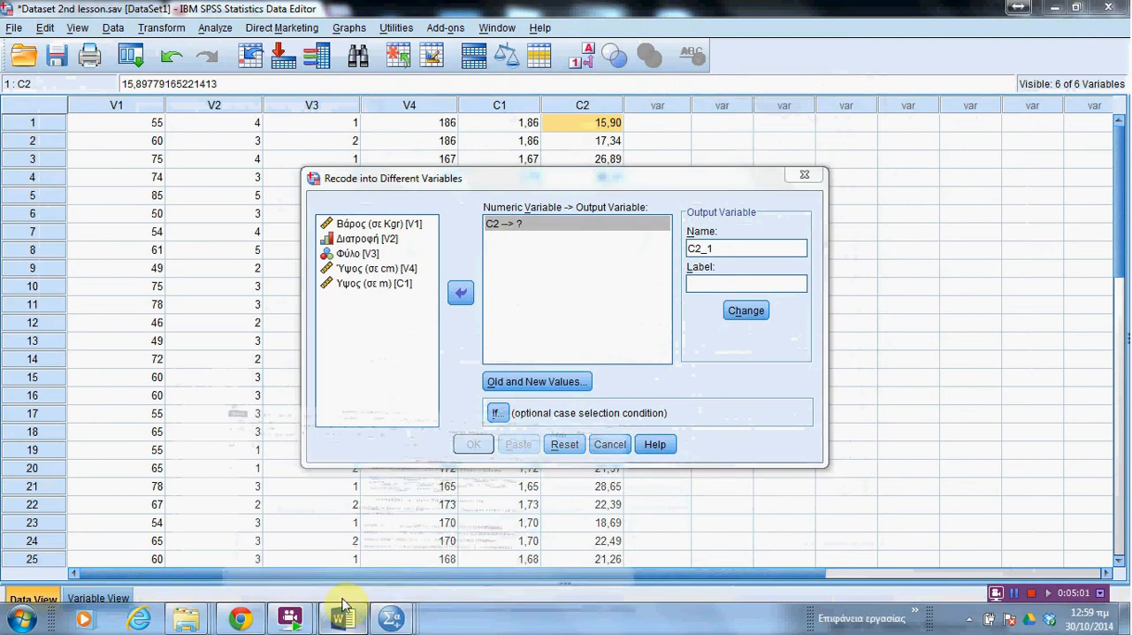
pyautogui.scroll(1, 475, 314)
pyautogui.scroll(-1, 566, 406)
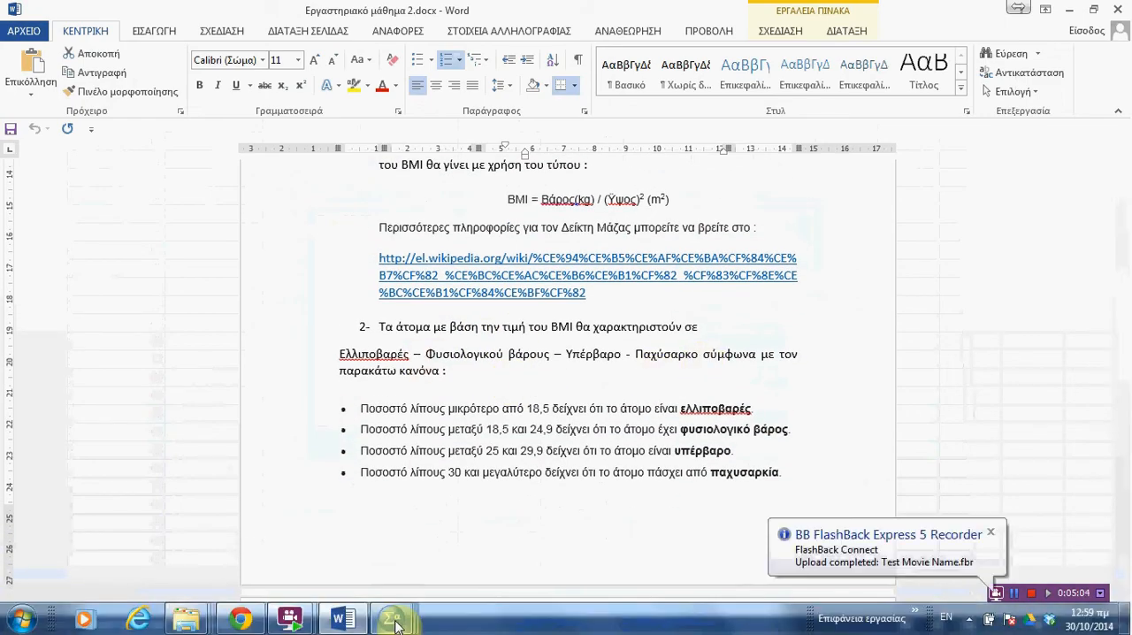
pyautogui.moveTo(392, 619)
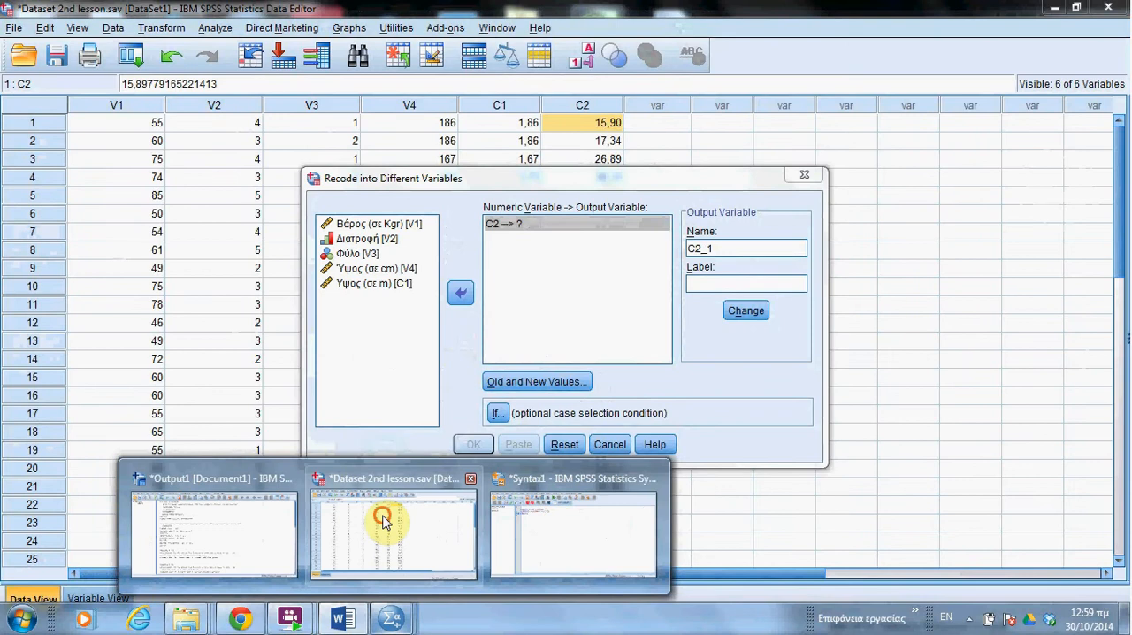
pyautogui.click(383, 522)
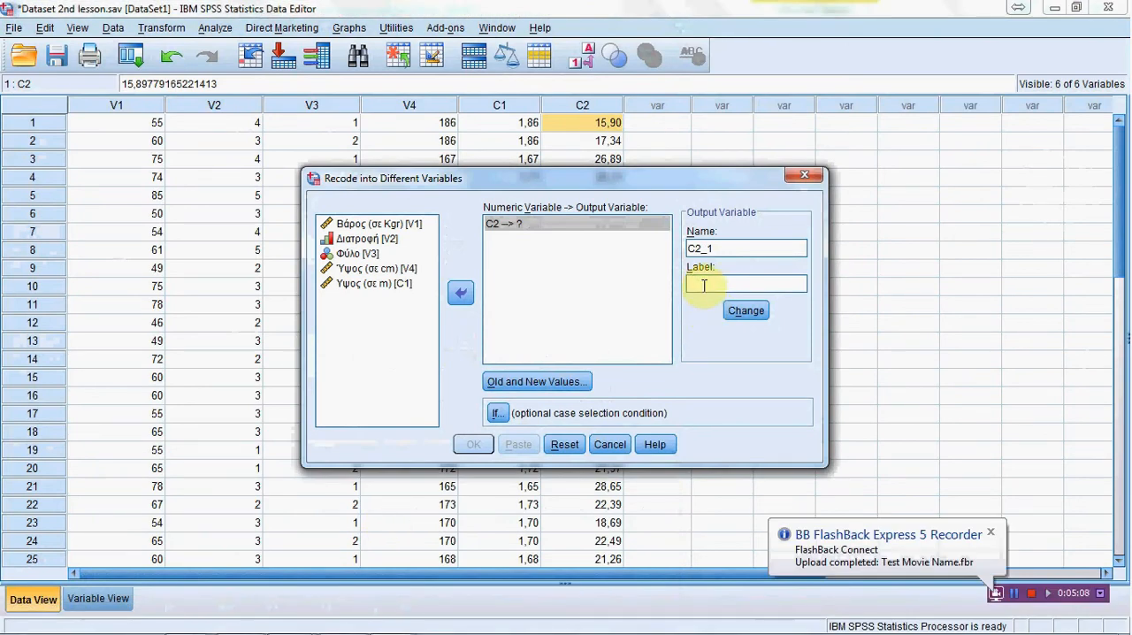
# Step: Label the output variable "BMI χαρακτηρισμός" and apply its name and label to the C2 recode
pyautogui.write('BM')
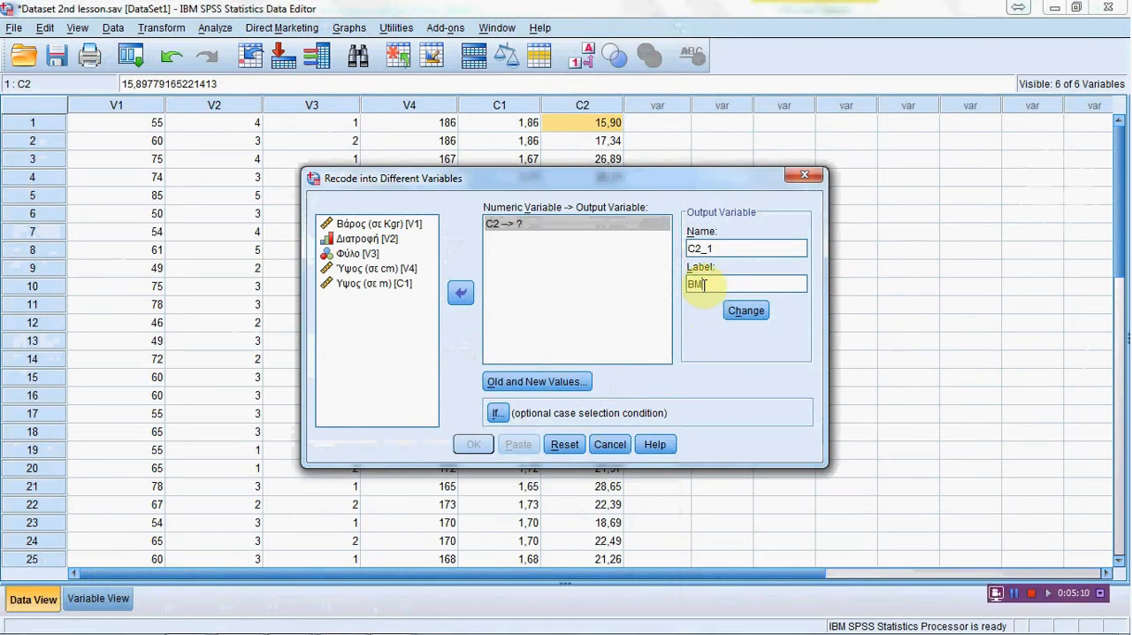
pyautogui.write('I χα')
pyautogui.press('BackSpace')
pyautogui.press('BackSpace')
pyautogui.press('BackSpace')
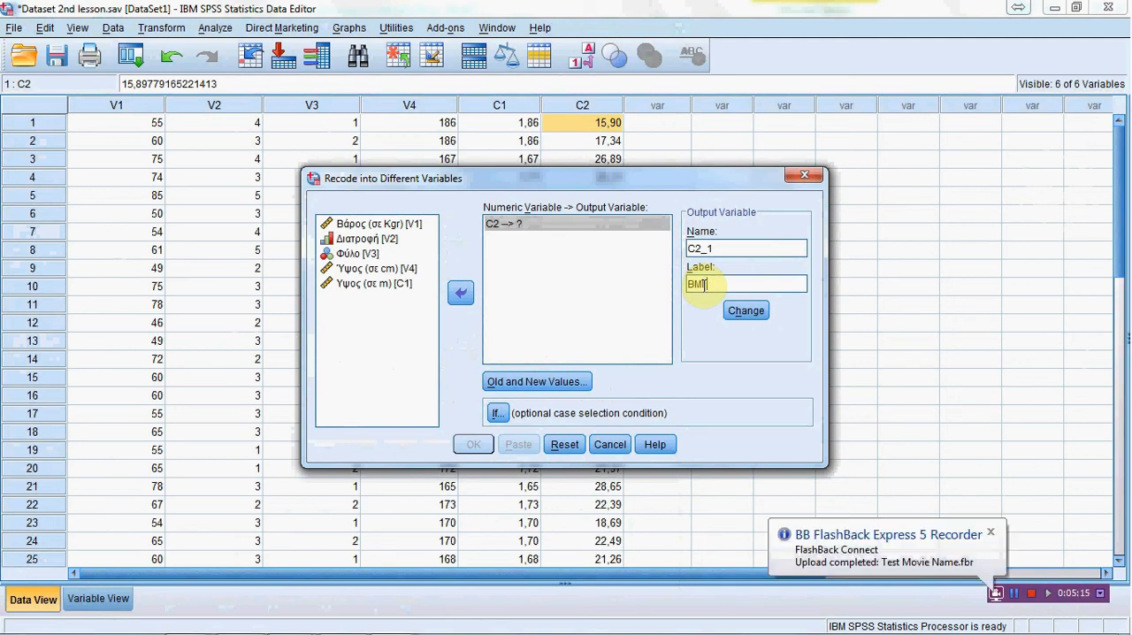
pyautogui.write('χαρακτηρισμός')
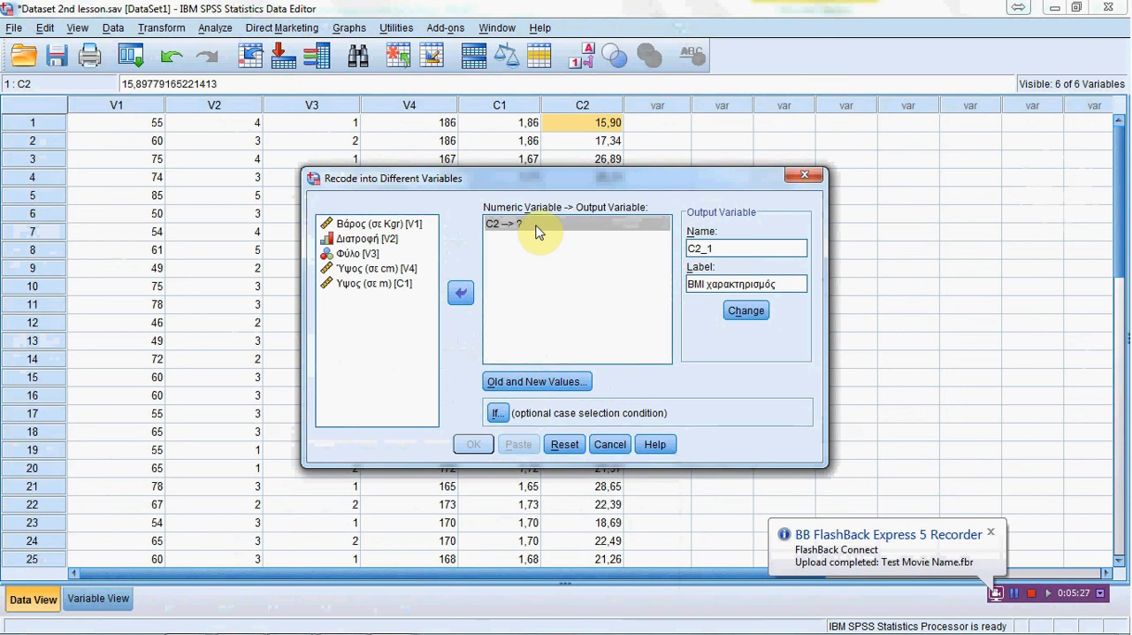
pyautogui.click(744, 312)
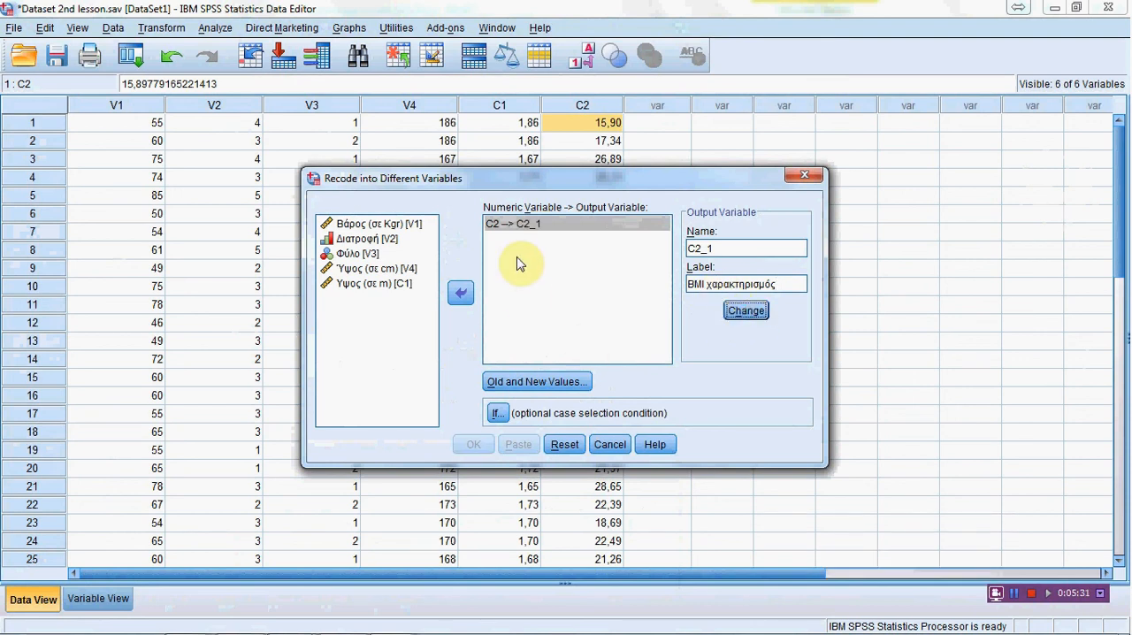
pyautogui.click(494, 229)
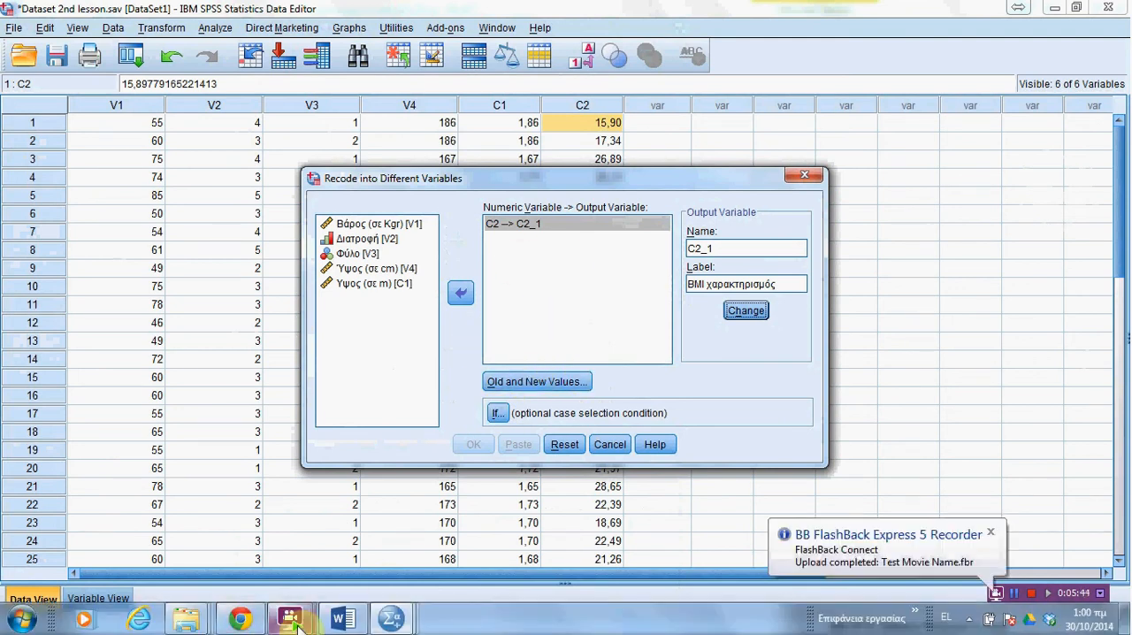
# Step: Switch to the Word lesson document, review the four BMI category rules under item 2, and return to the SPSS dataset
pyautogui.click(343, 620)
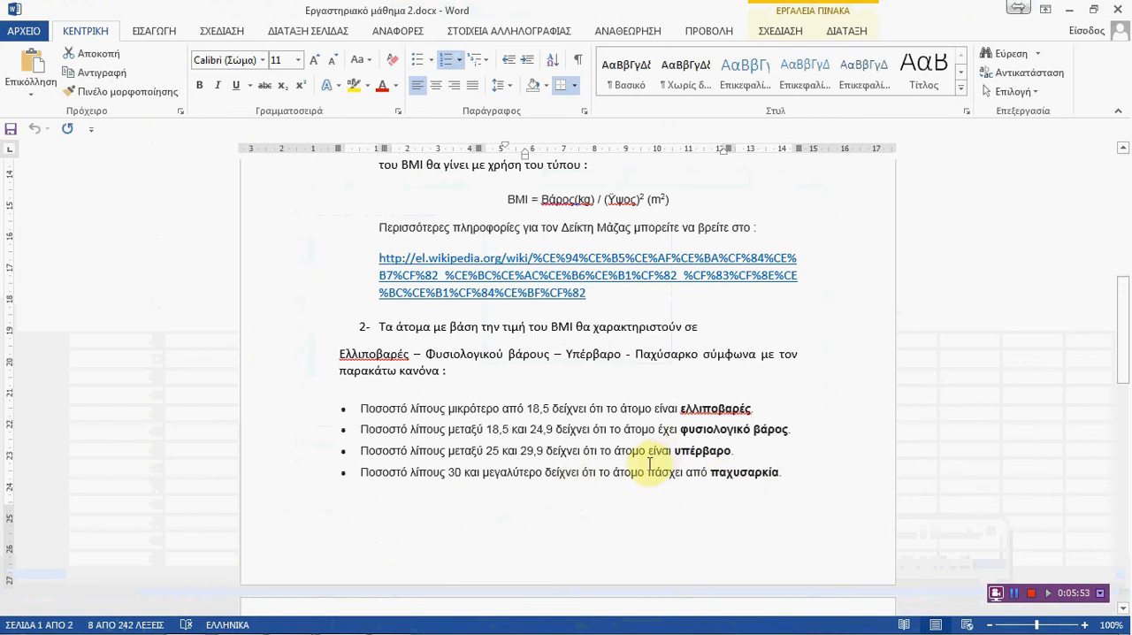
pyautogui.scroll(-1, 643, 462)
pyautogui.scroll(-1, 637, 460)
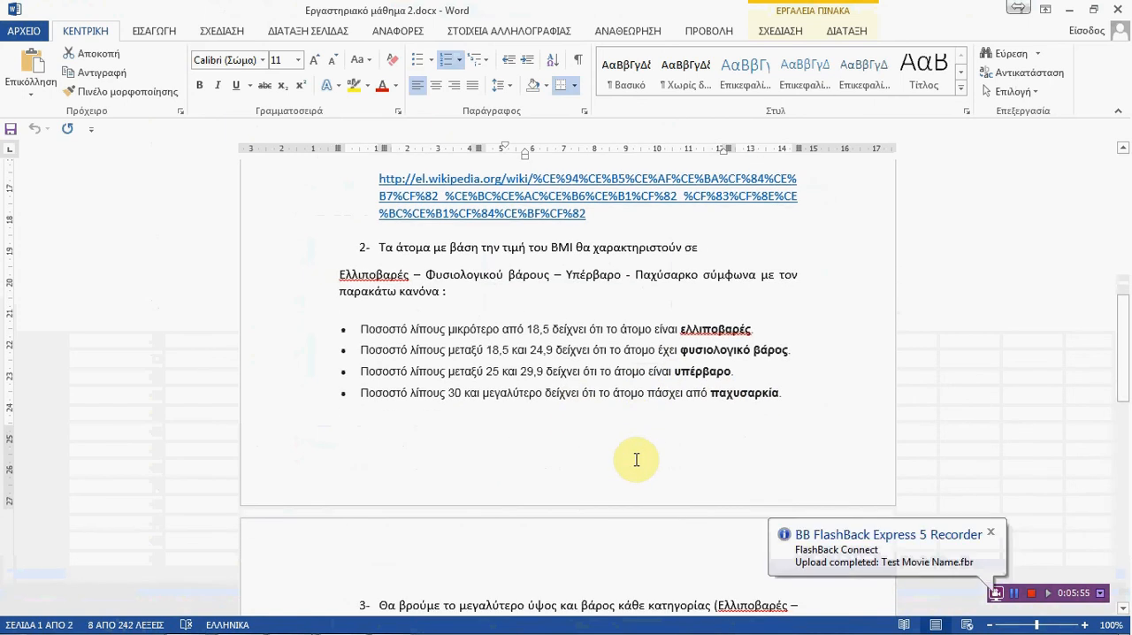
pyautogui.moveTo(389, 626)
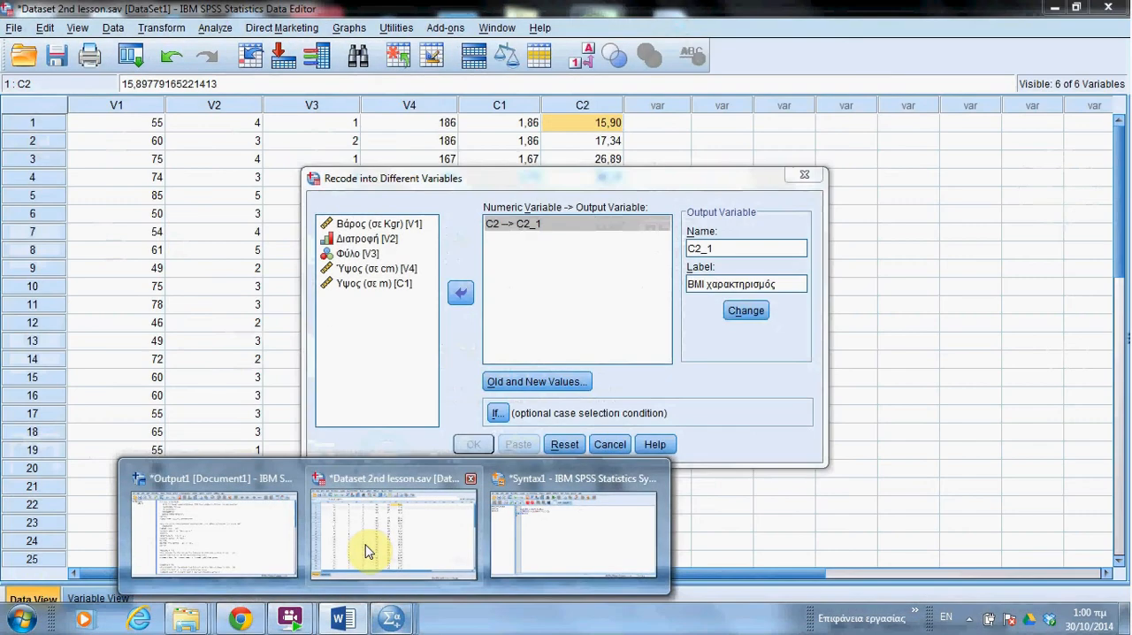
pyautogui.click(367, 551)
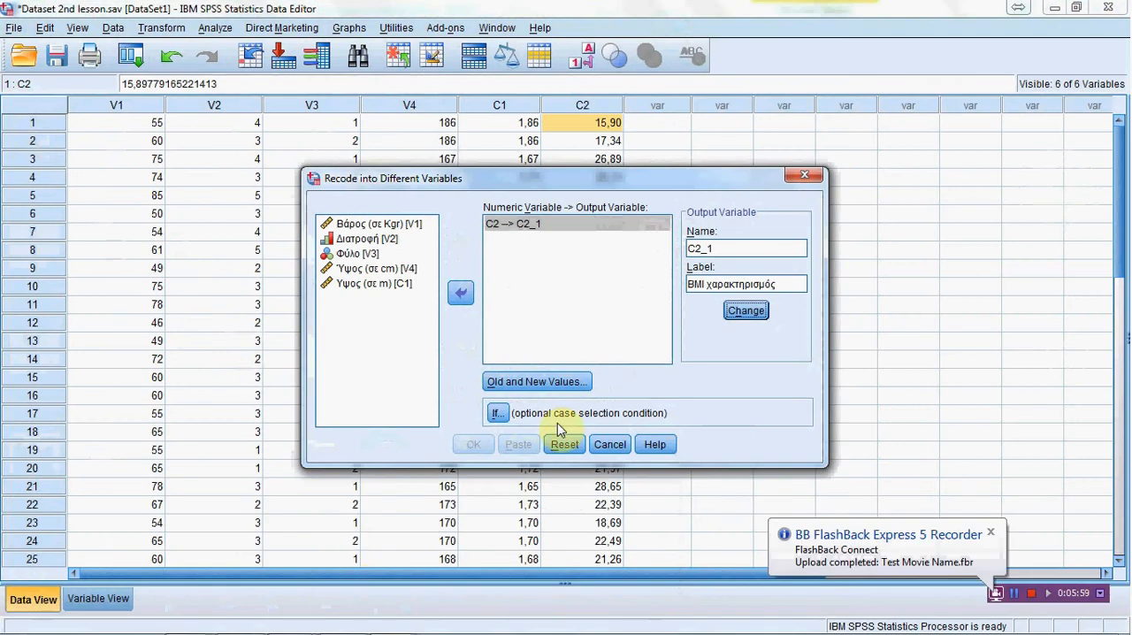
# Step: Open the recode's old and new values and add a rule mapping lowest through 18,5 to 1, checking the limit in the Word document
pyautogui.click(538, 382)
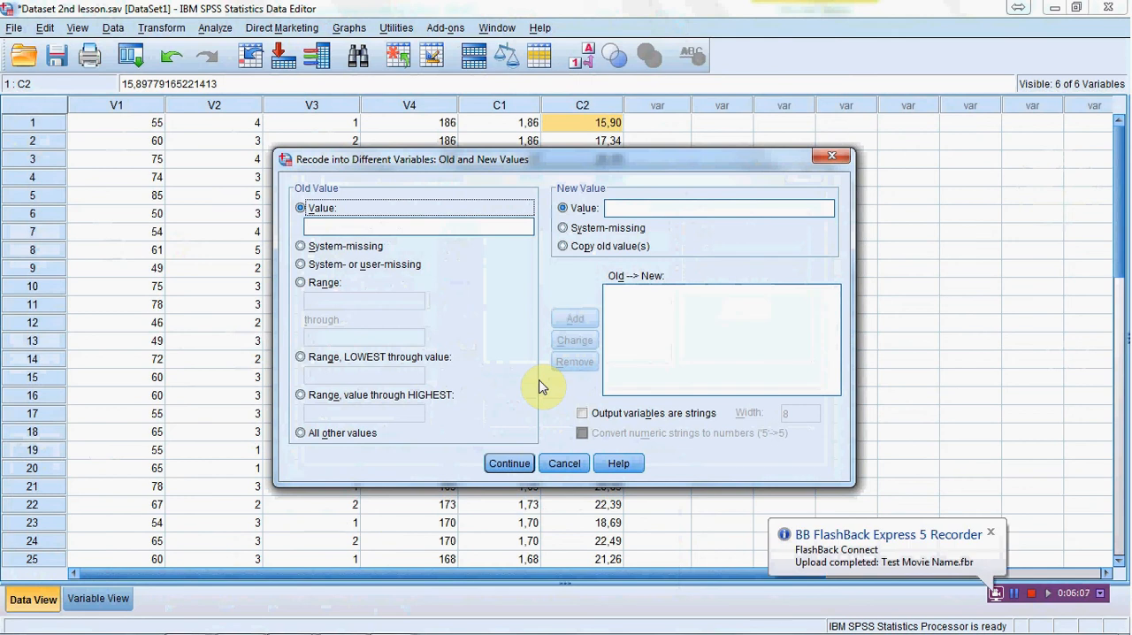
pyautogui.click(301, 357)
pyautogui.click(346, 376)
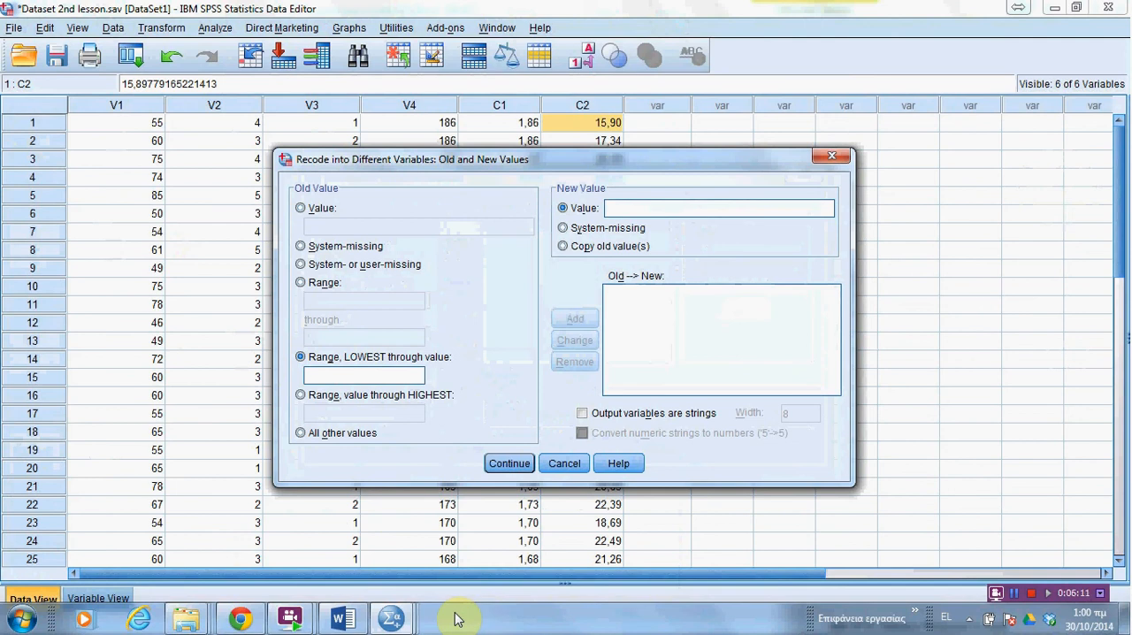
pyautogui.click(352, 622)
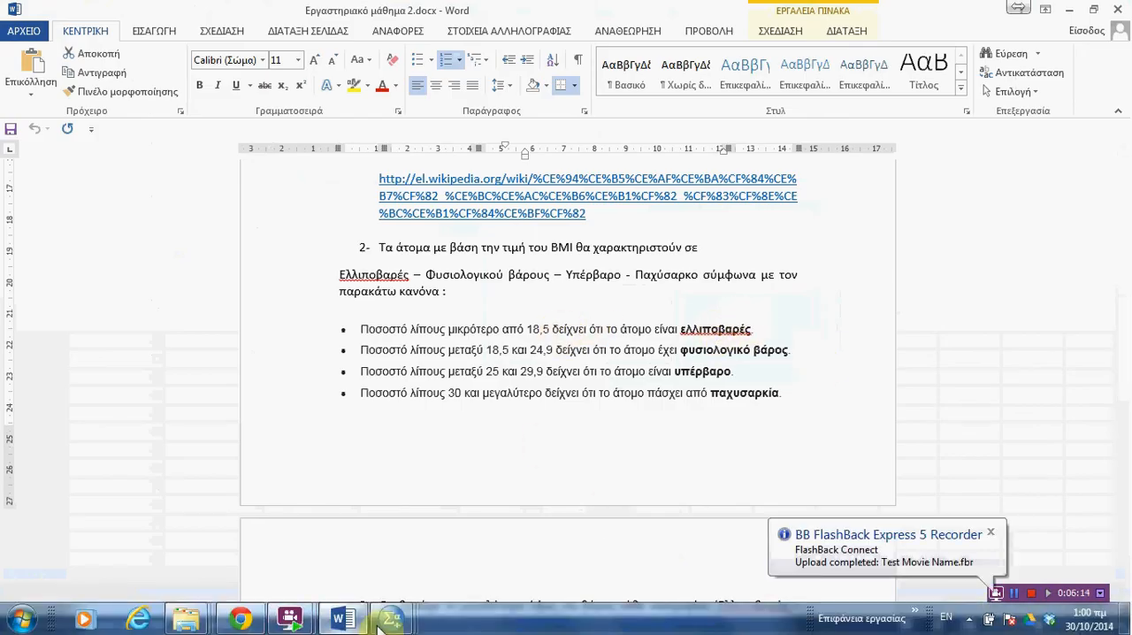
pyautogui.moveTo(400, 619)
pyautogui.click(445, 549)
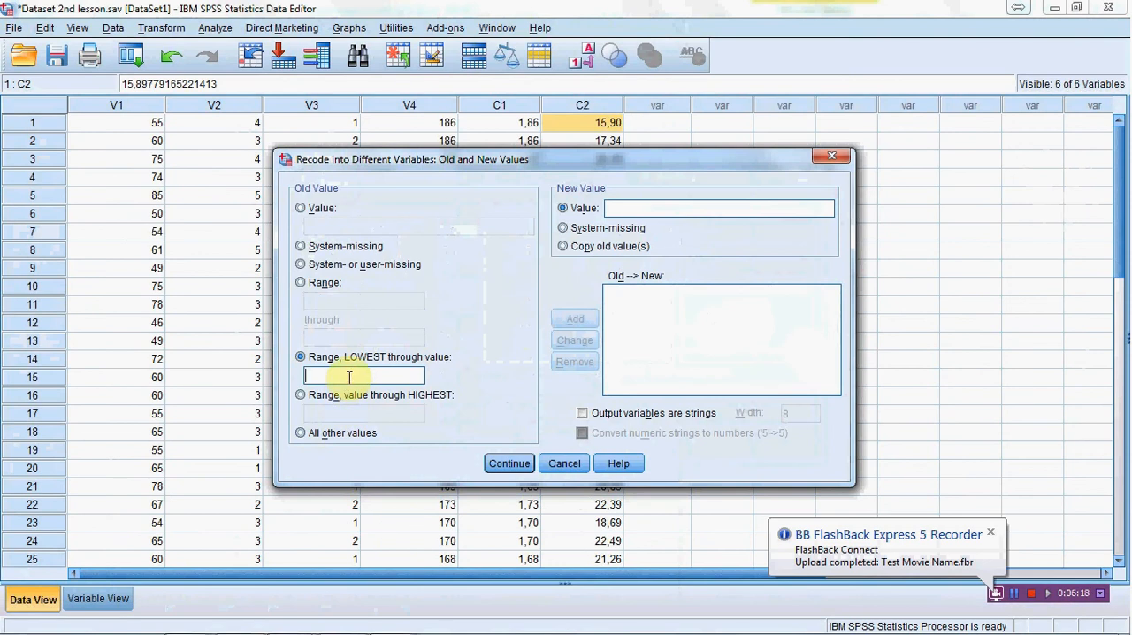
pyautogui.write('1')
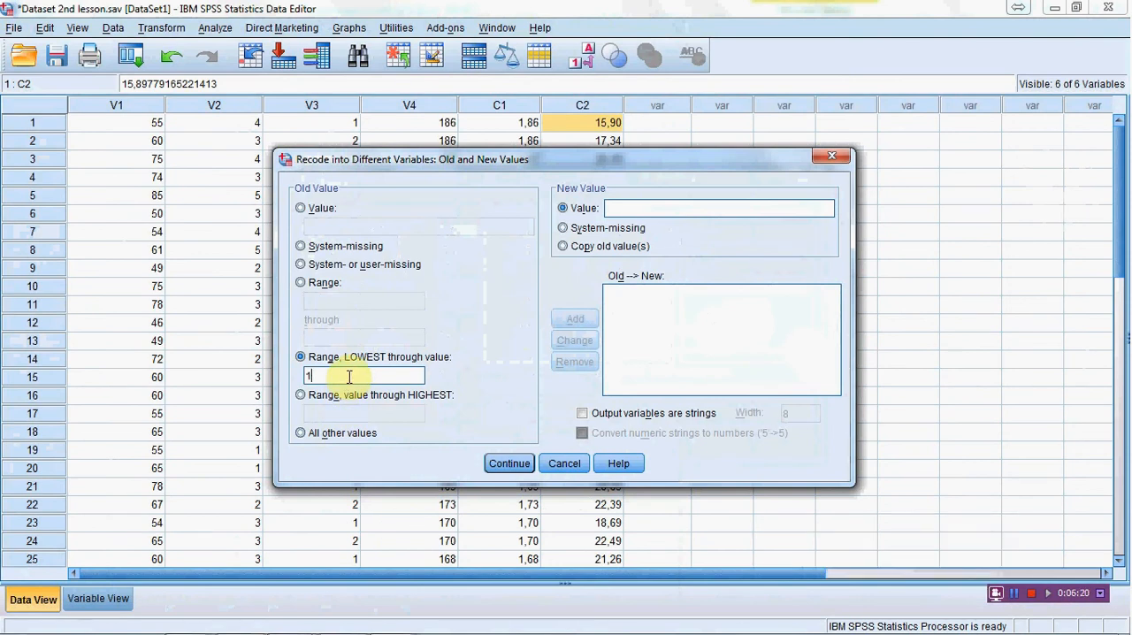
pyautogui.write('8,5')
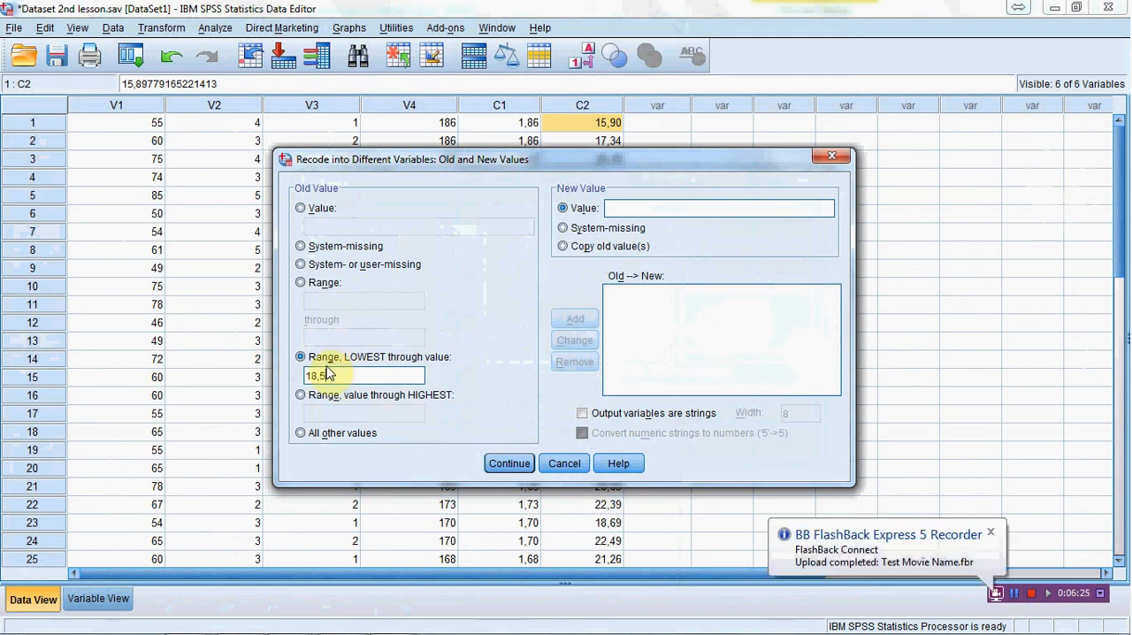
pyautogui.click(653, 209)
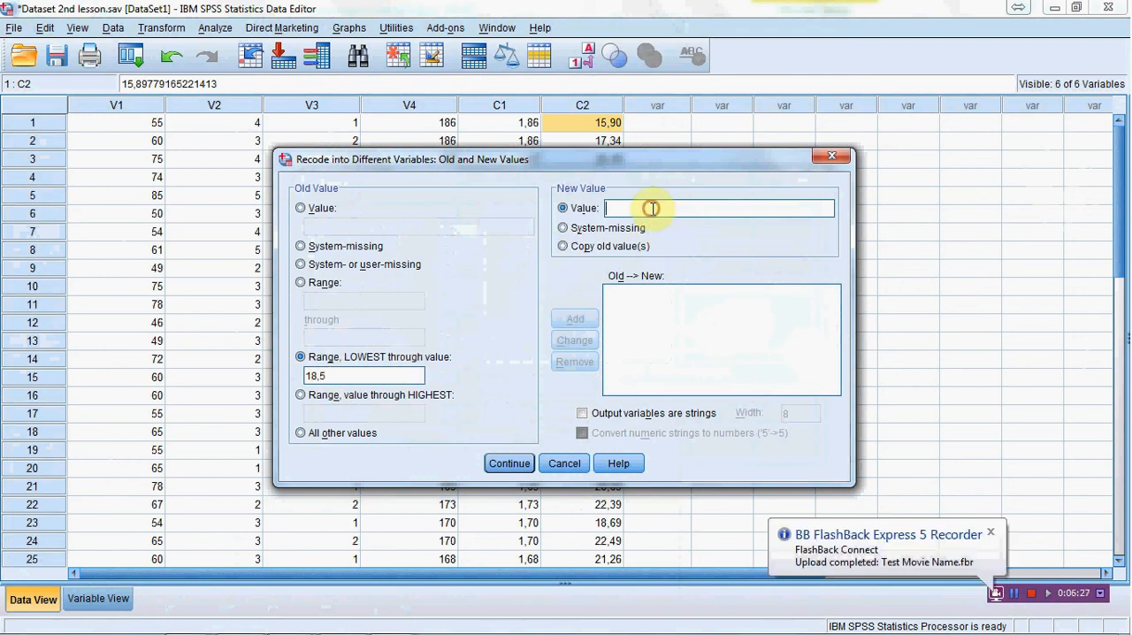
pyautogui.write('1')
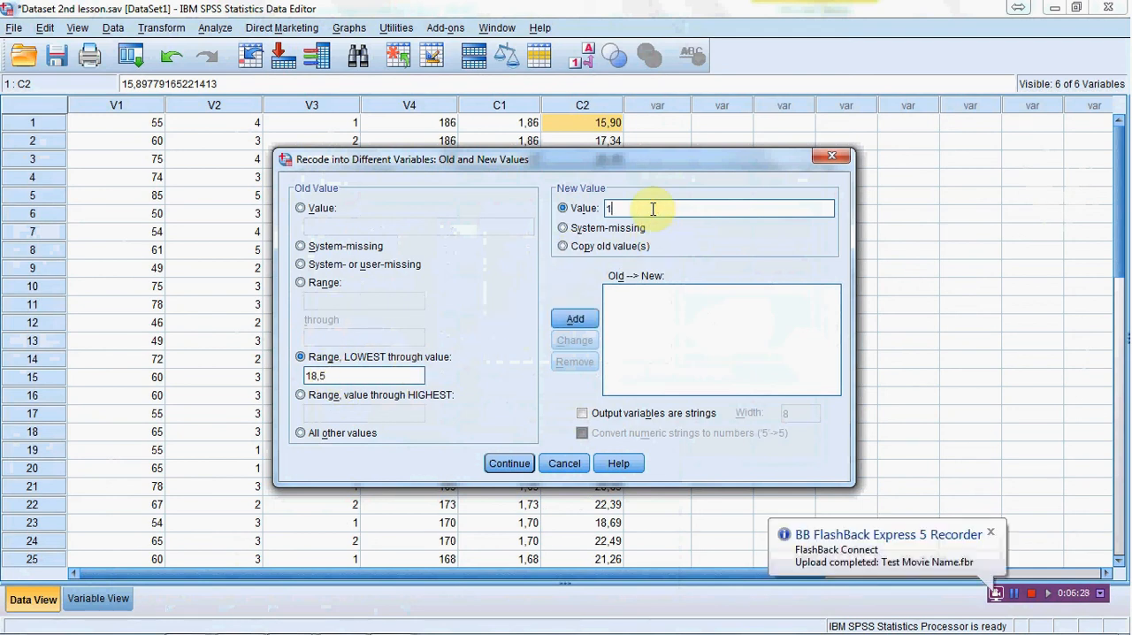
pyautogui.click(575, 318)
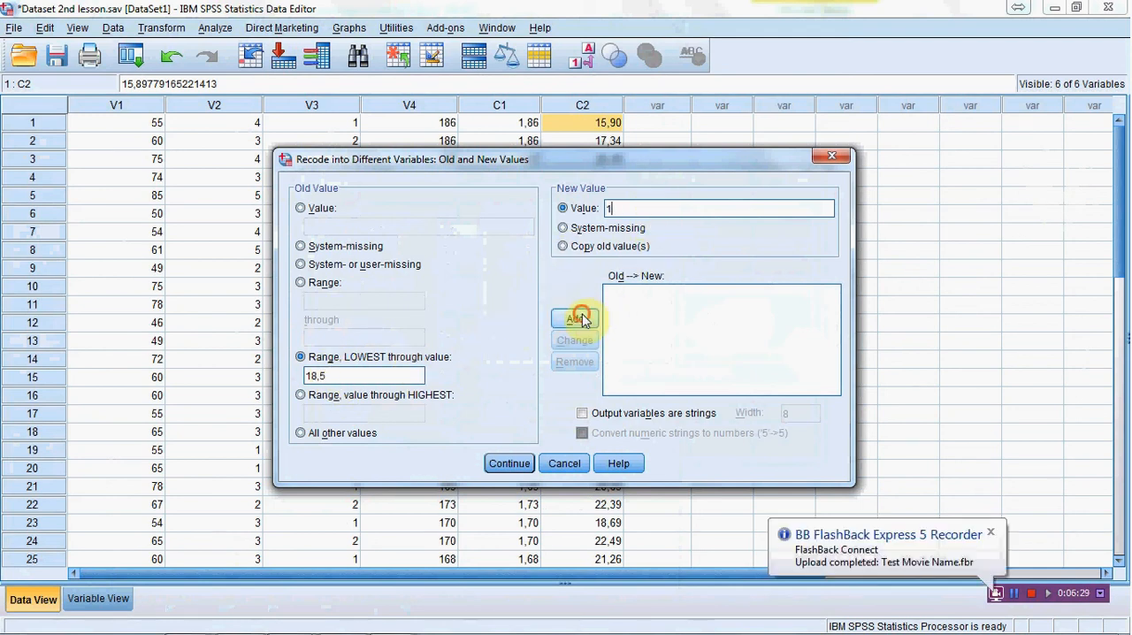
# Step: Check the normal-weight BMI limits in the Word lesson document and return to the SPSS recode
pyautogui.click(363, 376)
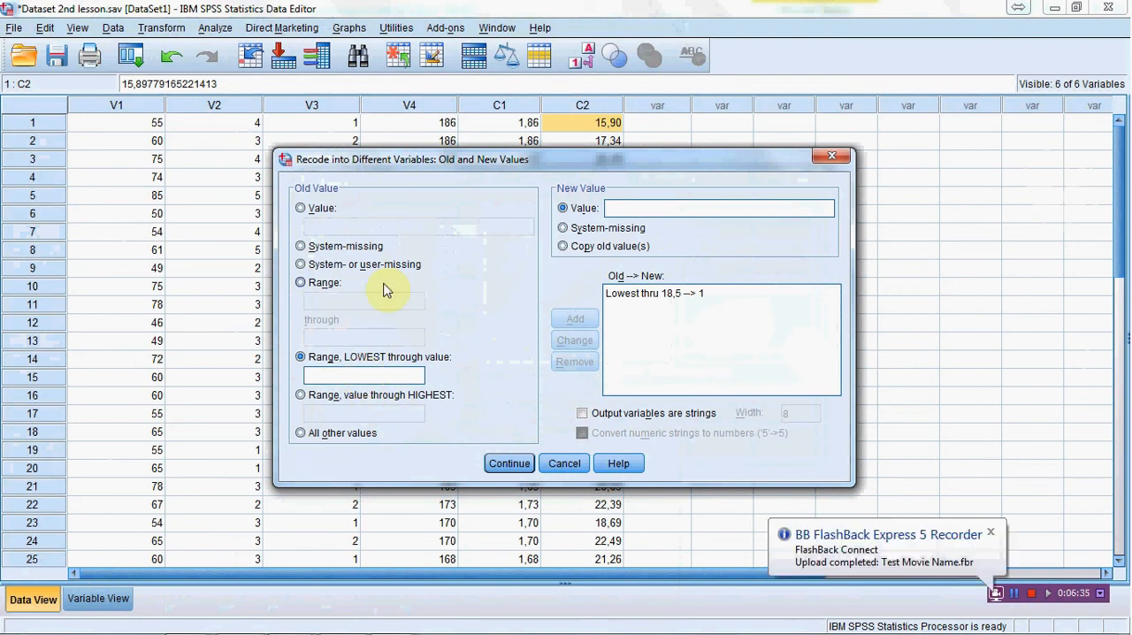
pyautogui.click(301, 282)
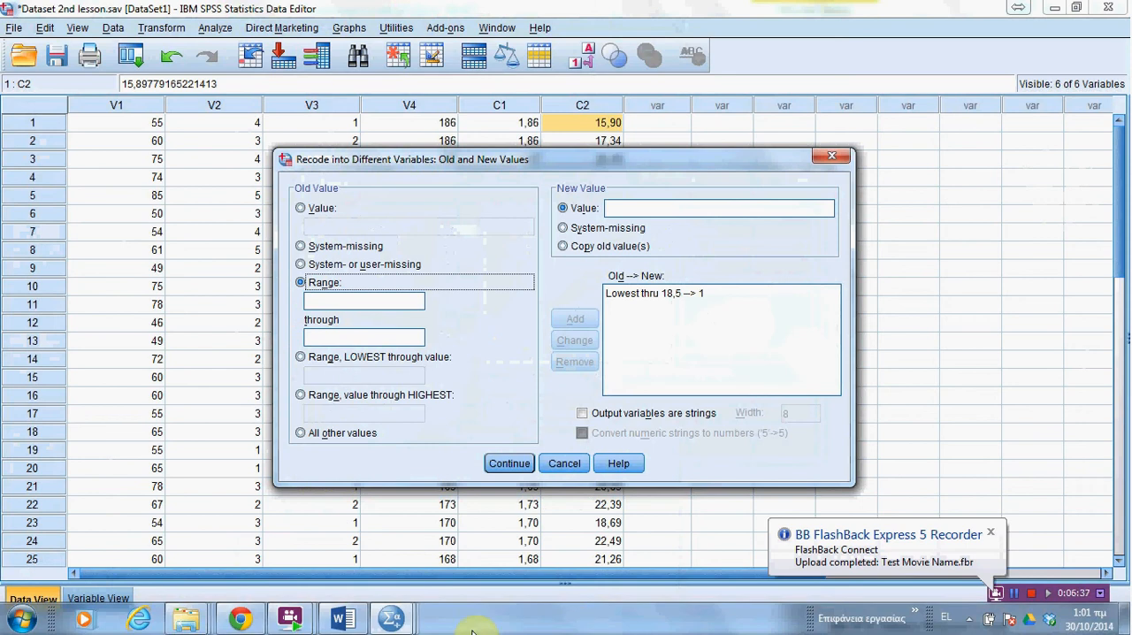
pyautogui.click(344, 619)
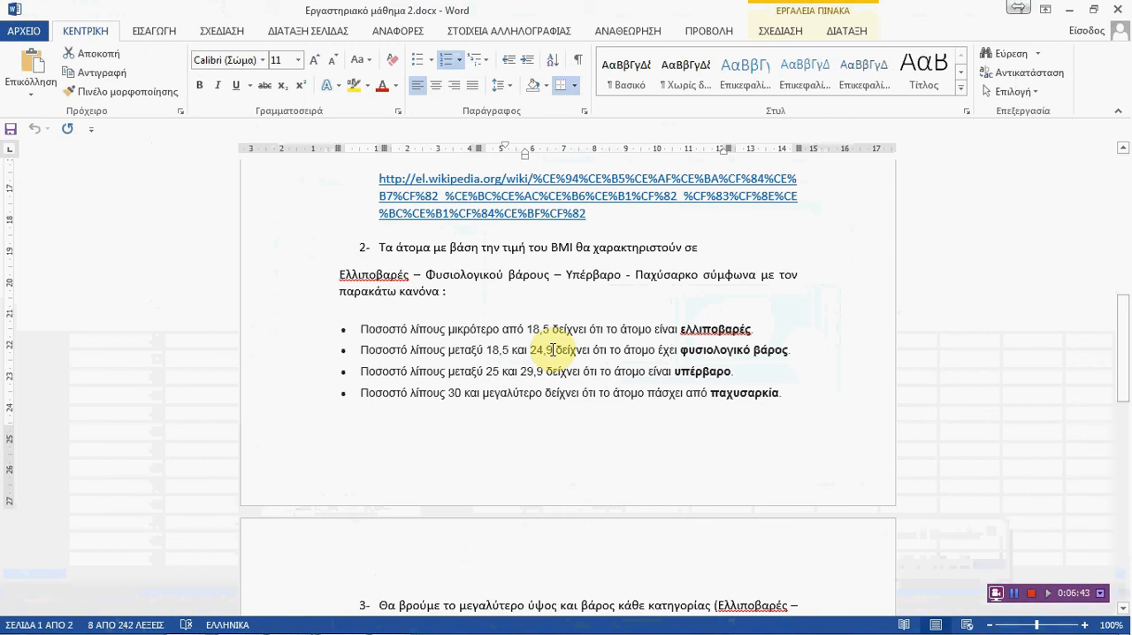
pyautogui.moveTo(395, 634)
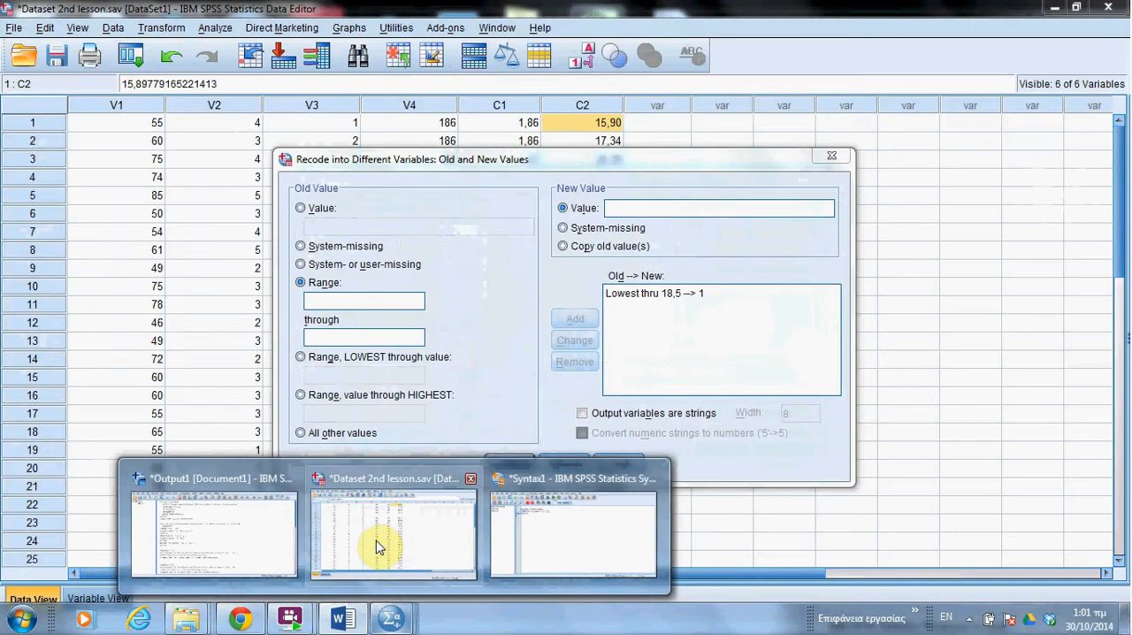
pyautogui.click(402, 538)
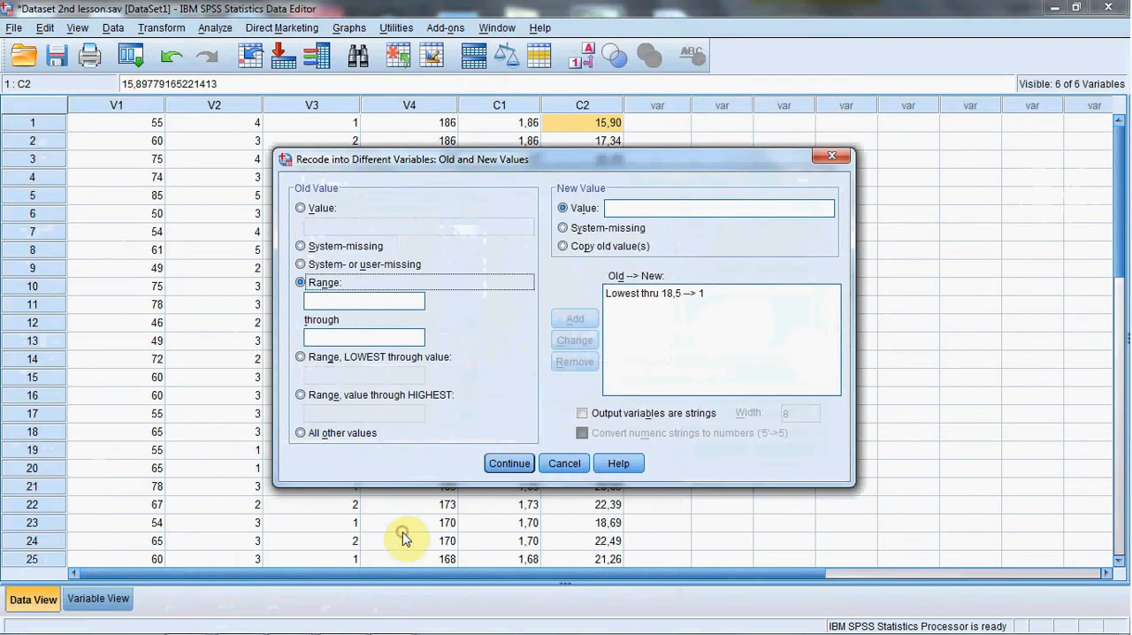
# Step: Change the existing recode rule so that lowest through 18,4 maps to 1
pyautogui.click(663, 296)
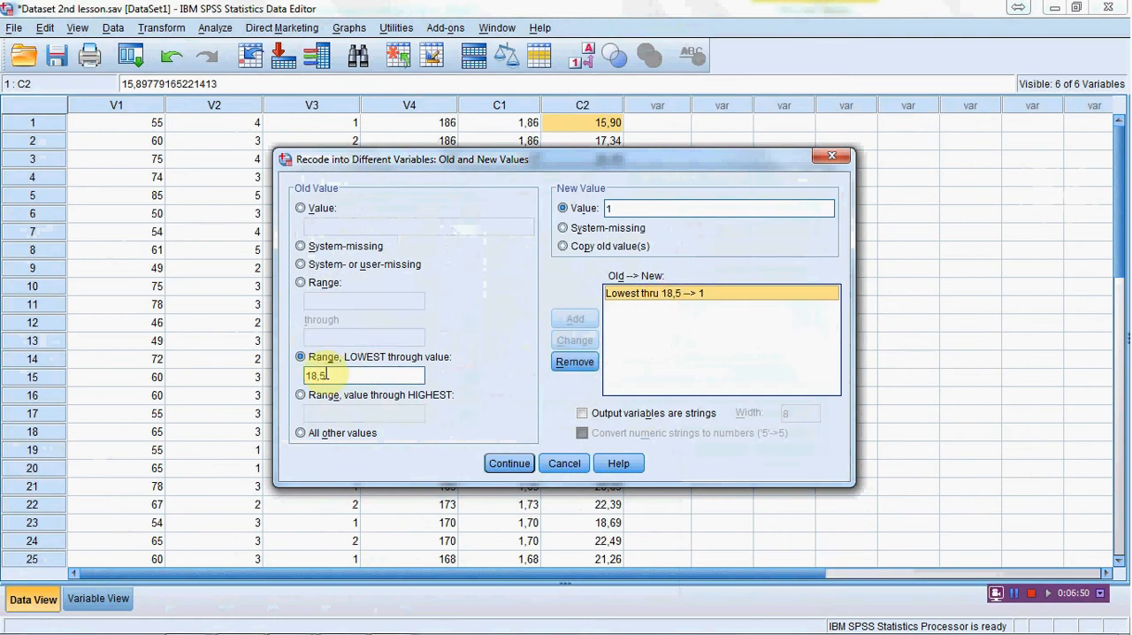
pyautogui.doubleClick(337, 378)
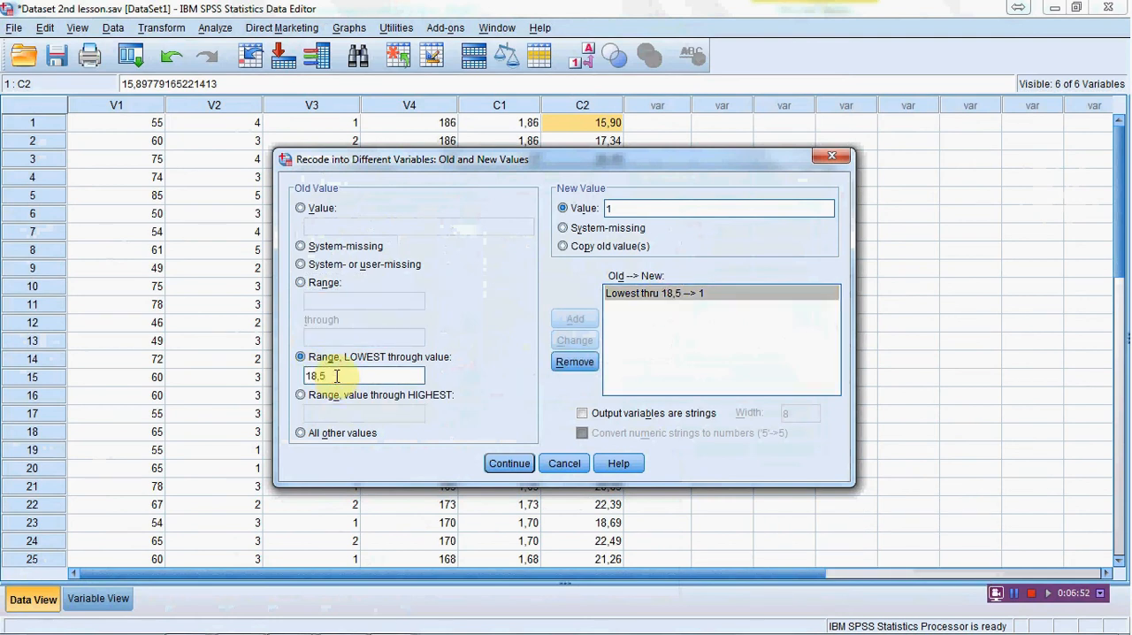
pyautogui.press('BackSpace')
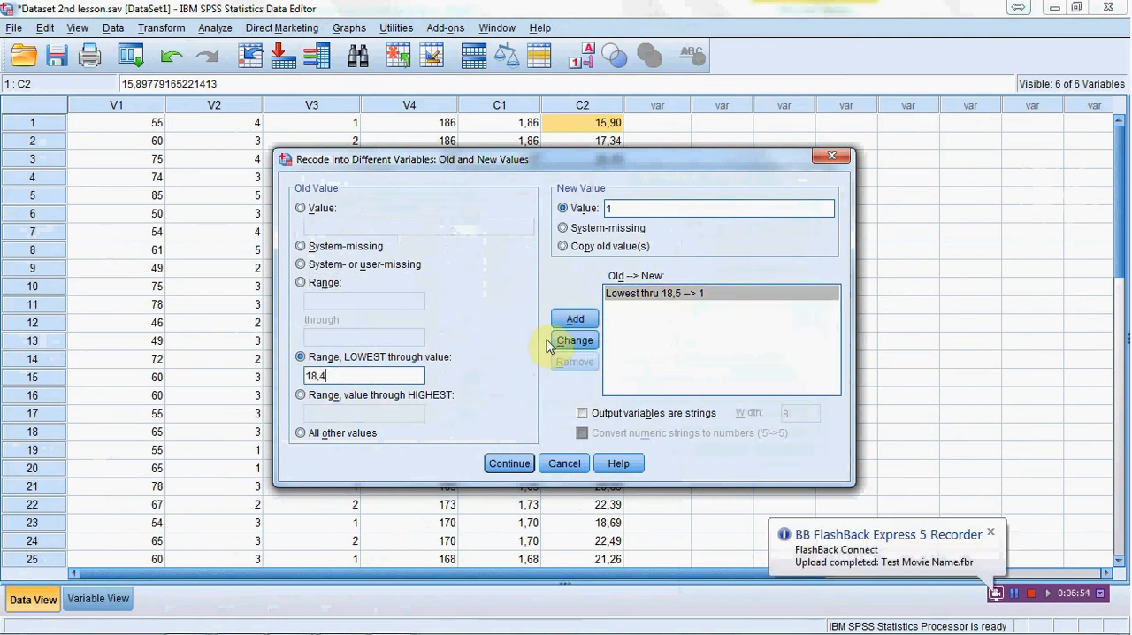
pyautogui.click(560, 344)
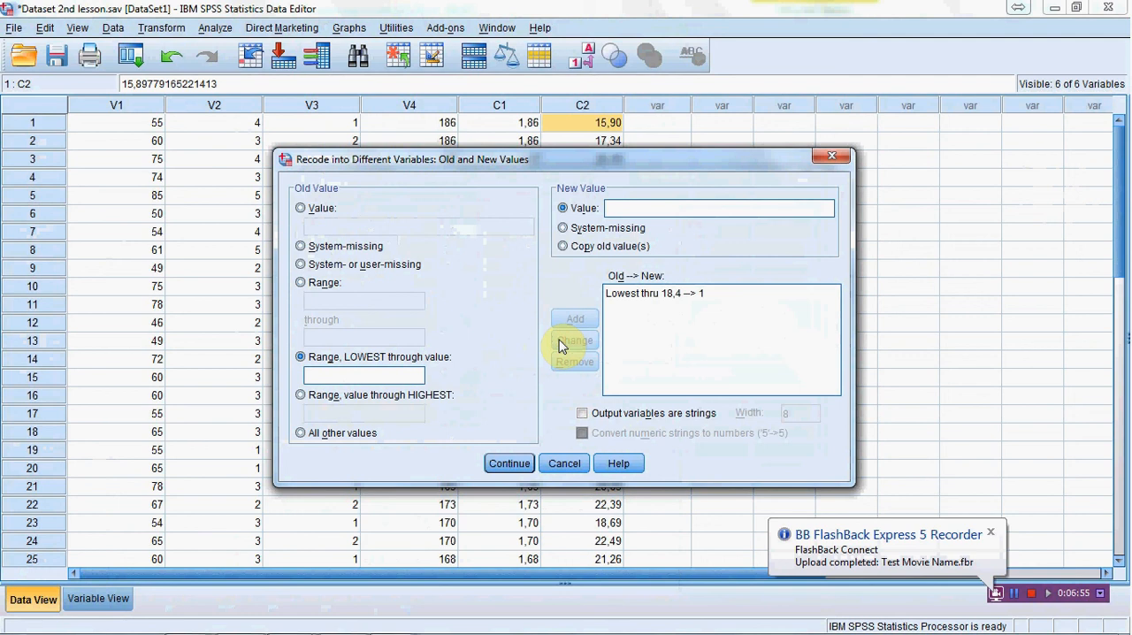
# Step: Add a recode rule mapping the range 18,5 through 24,9 to 2, checking the upper limit in the Word document
pyautogui.click(301, 282)
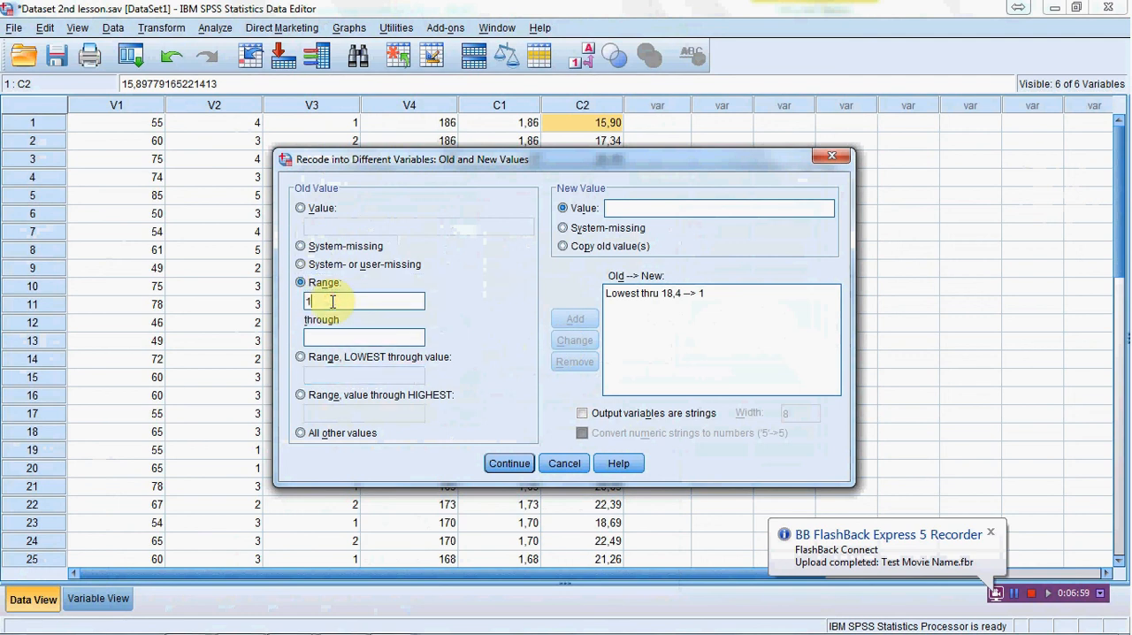
pyautogui.write('18,5')
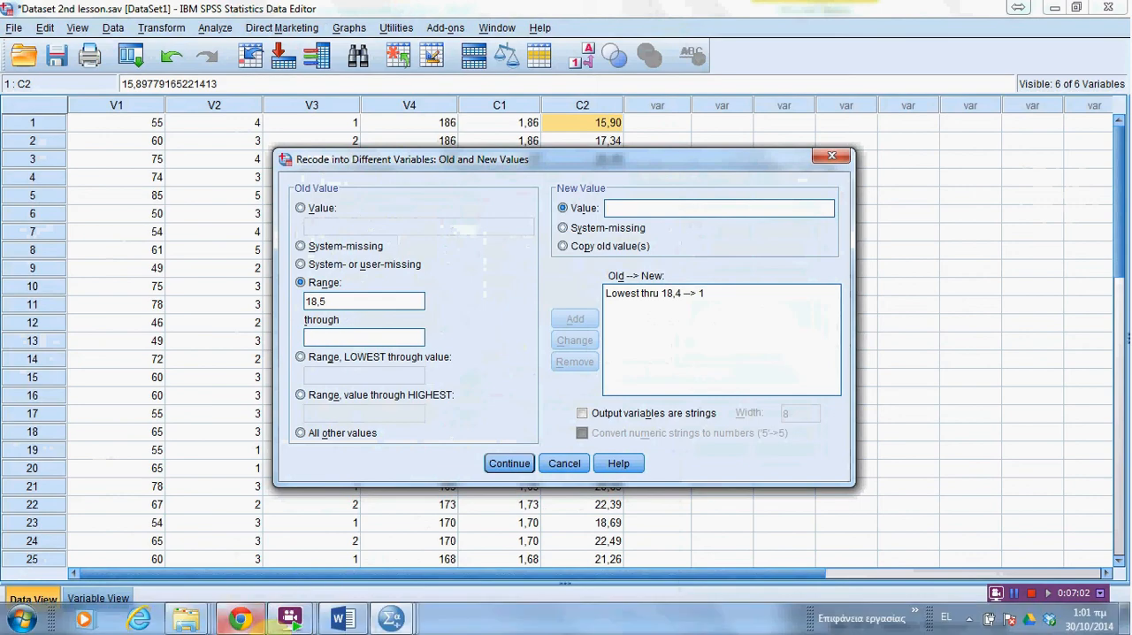
pyautogui.click(342, 618)
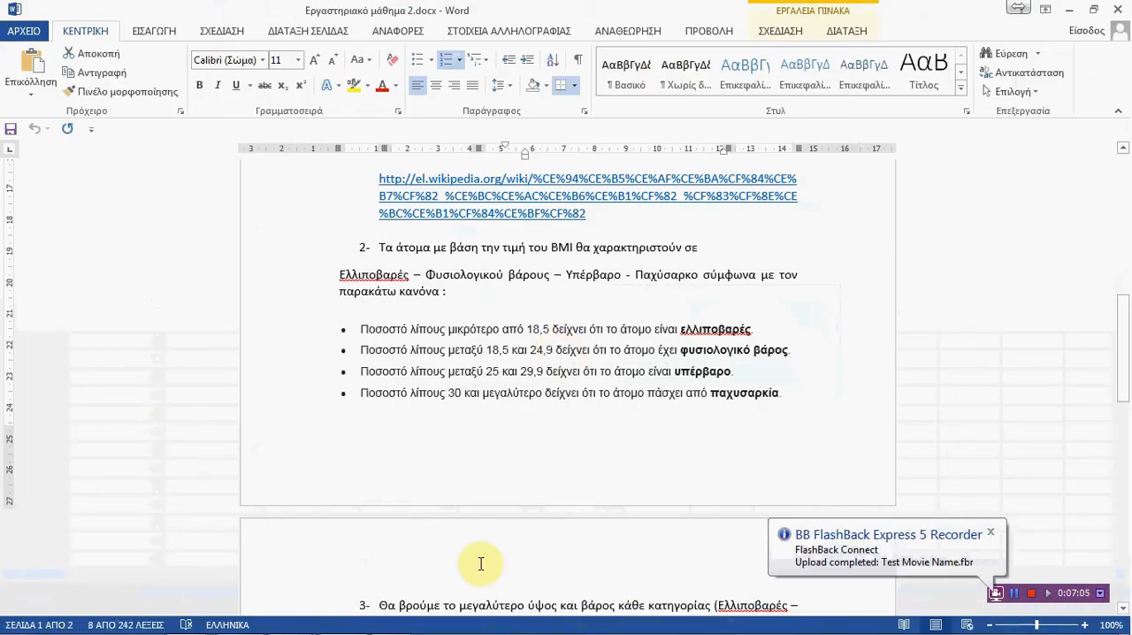
pyautogui.click(391, 616)
pyautogui.click(449, 559)
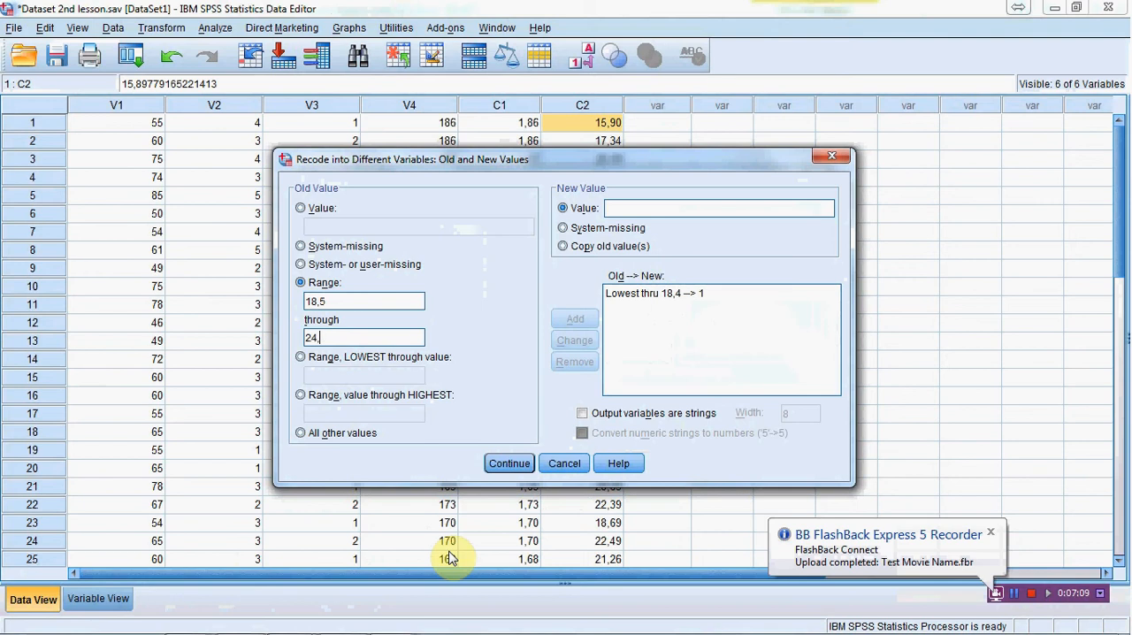
pyautogui.write('9')
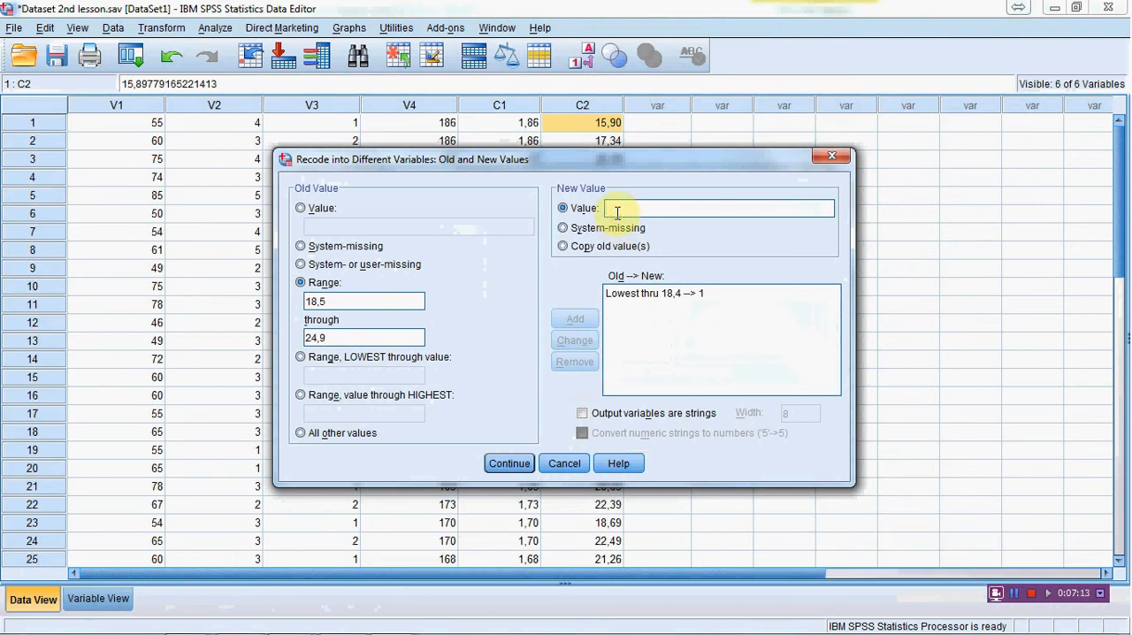
pyautogui.write('2')
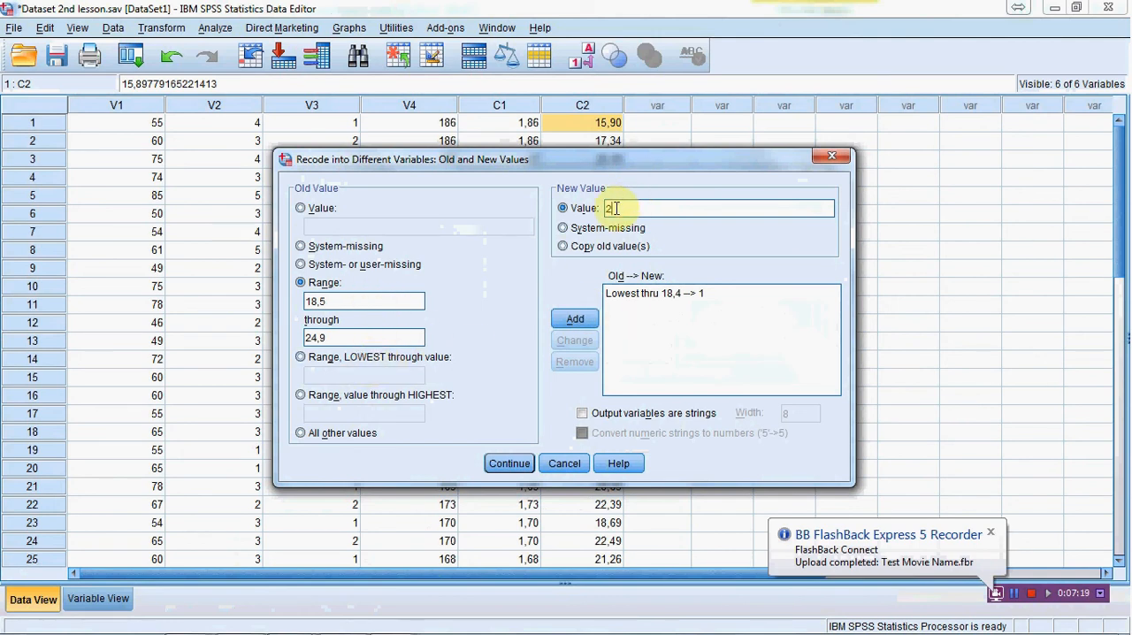
pyautogui.click(575, 318)
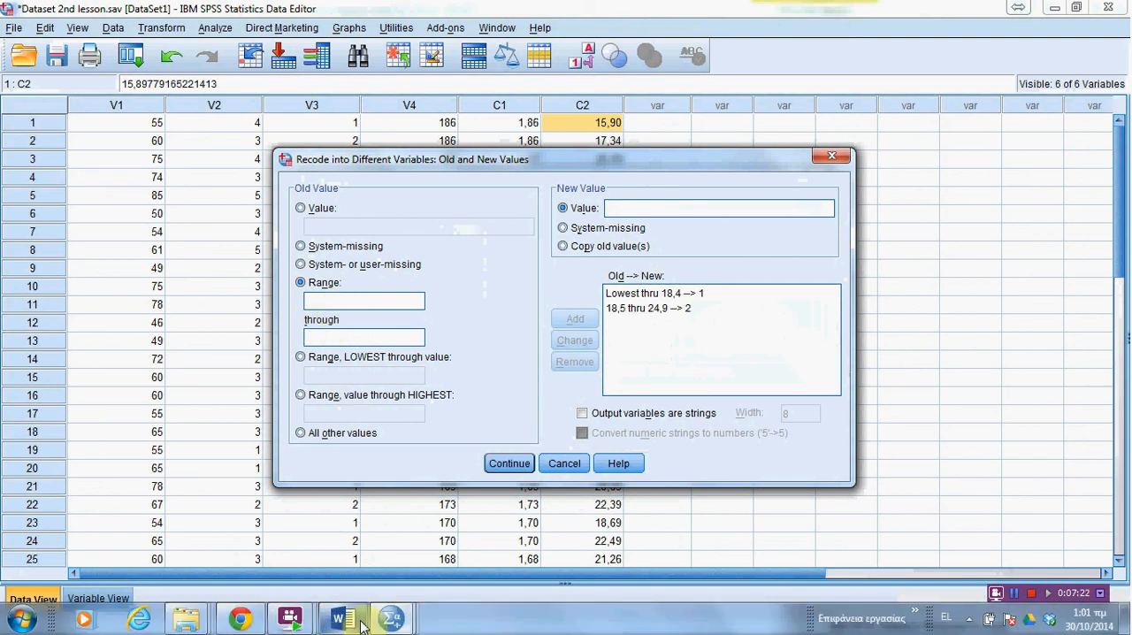
# Step: Enter 25 through 29,9 as the old-value range for the next recode rule
pyautogui.click(352, 301)
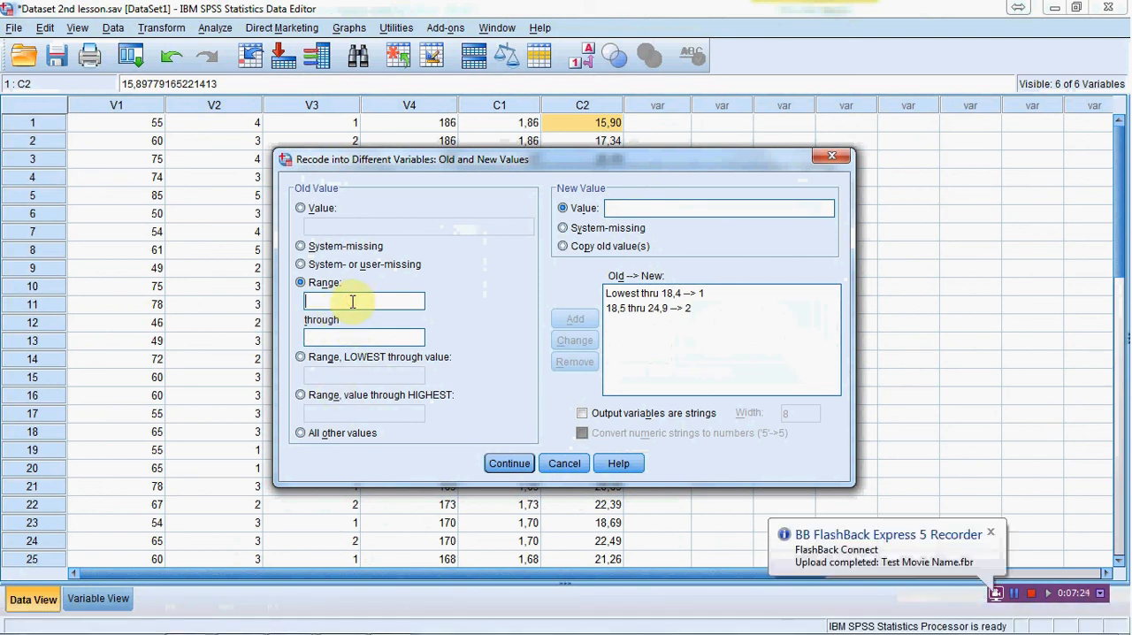
pyautogui.write('25')
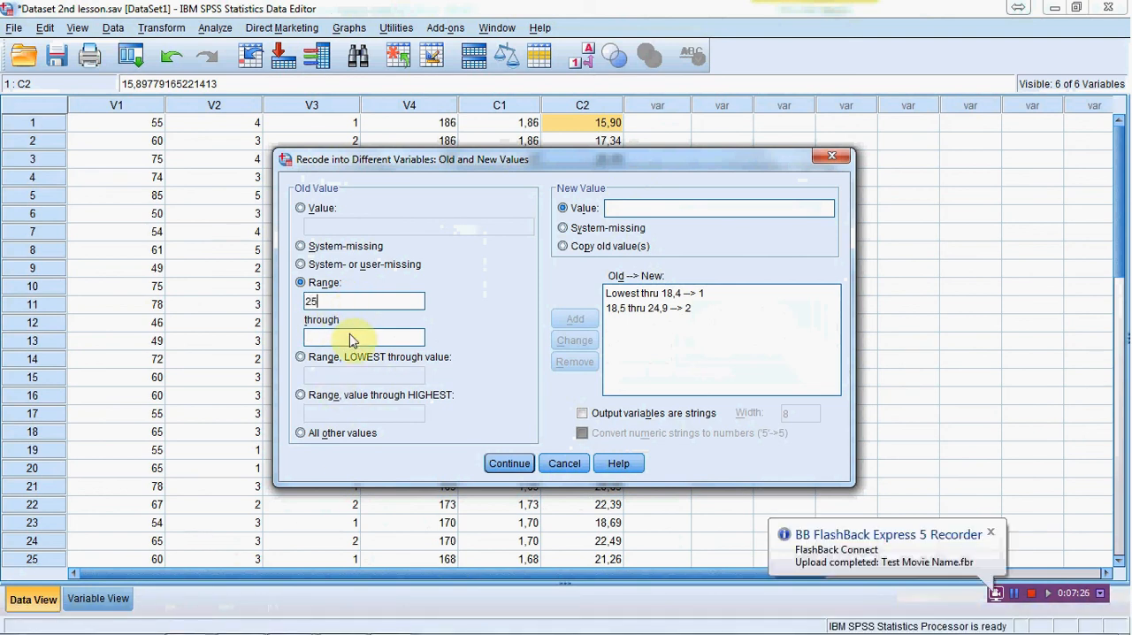
pyautogui.click(349, 334)
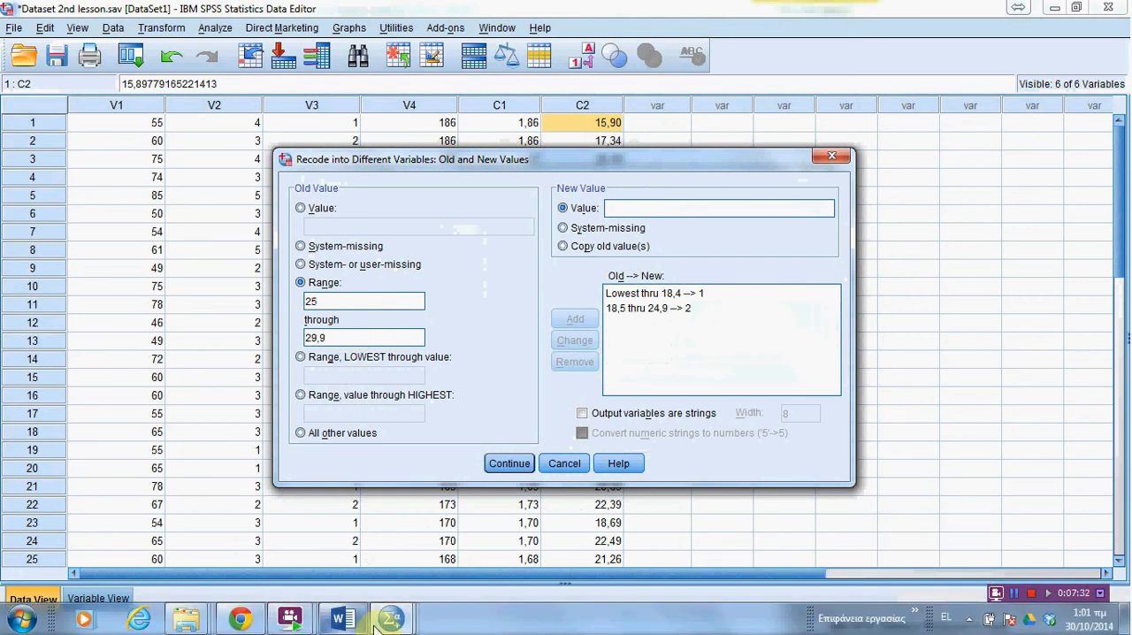
# Step: Verify the overweight BMI range in the Word lesson document by highlighting its limits, and return to the SPSS recode
pyautogui.moveTo(374, 624)
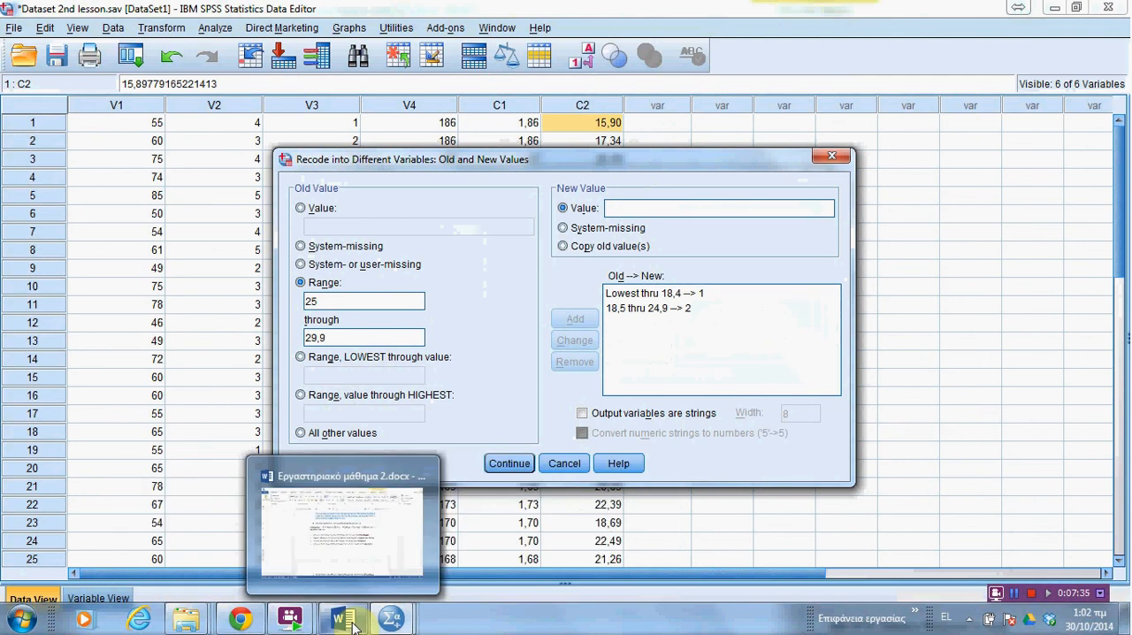
pyautogui.click(345, 620)
pyautogui.moveTo(469, 373); pyautogui.dragTo(543, 372)
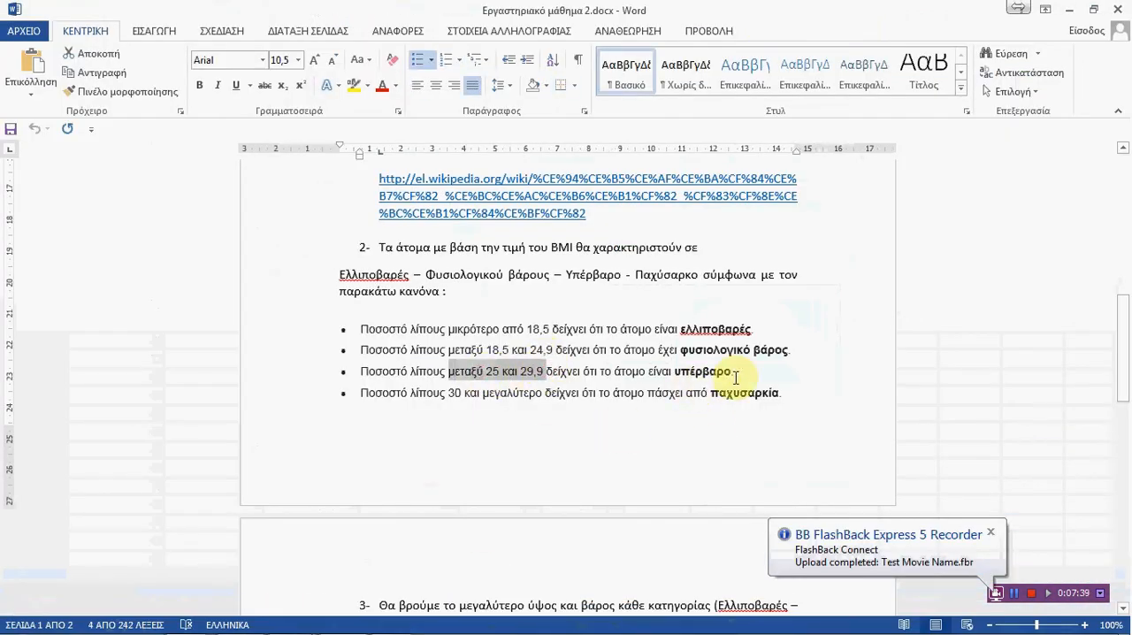
pyautogui.click(1068, 10)
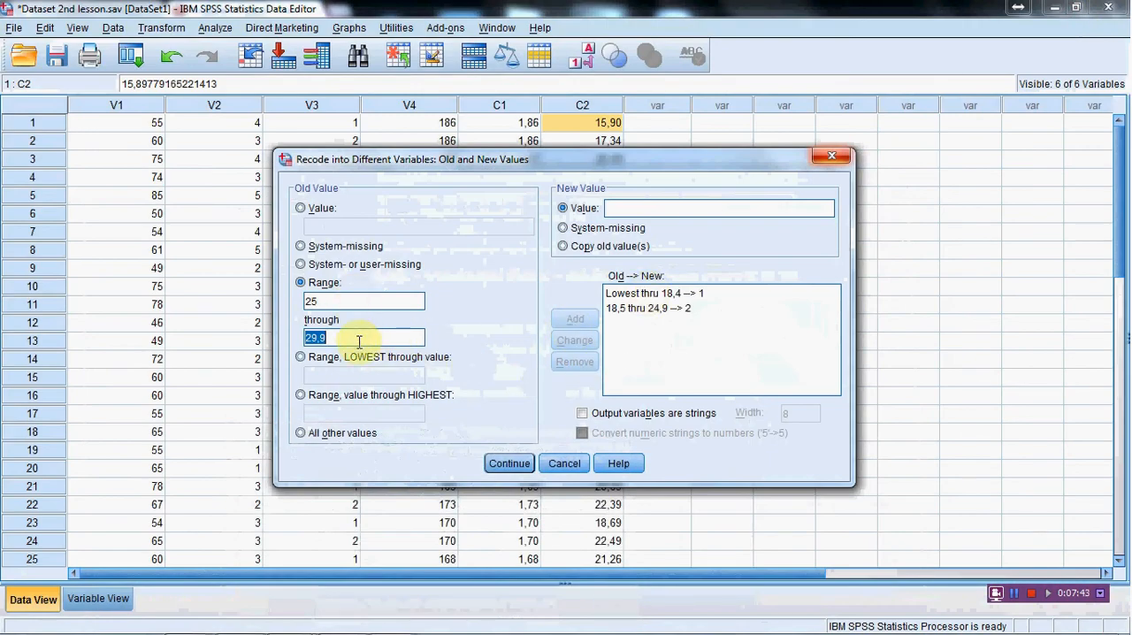
# Step: Set the new value to 3 for the range 25 through 29,9 and add this recode rule
pyautogui.click(637, 207)
pyautogui.write('3')
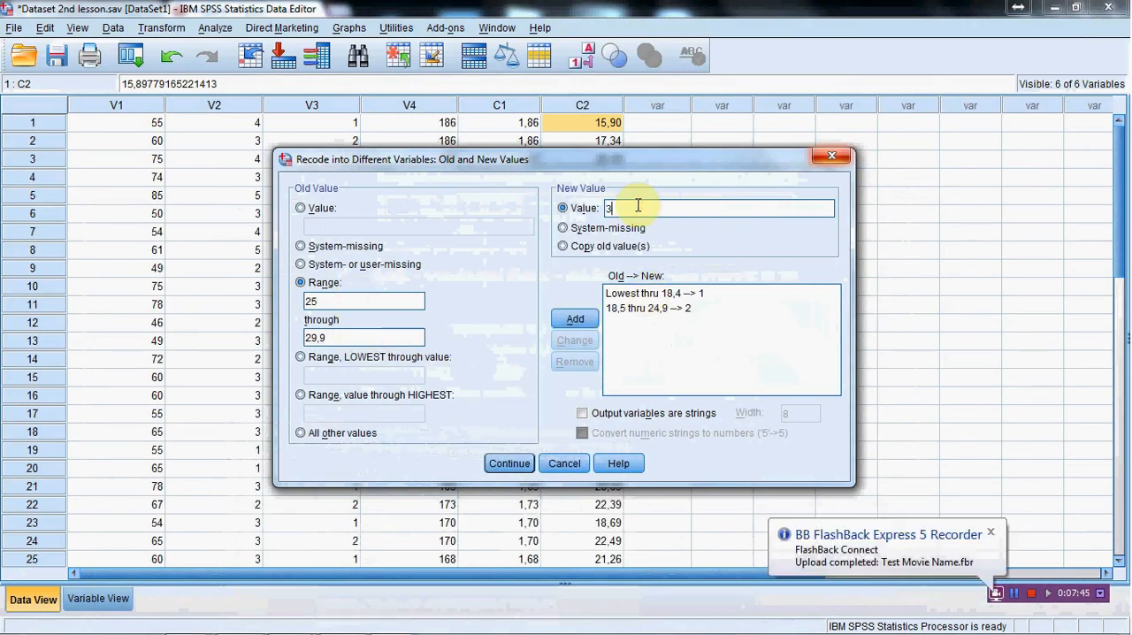
pyautogui.click(572, 324)
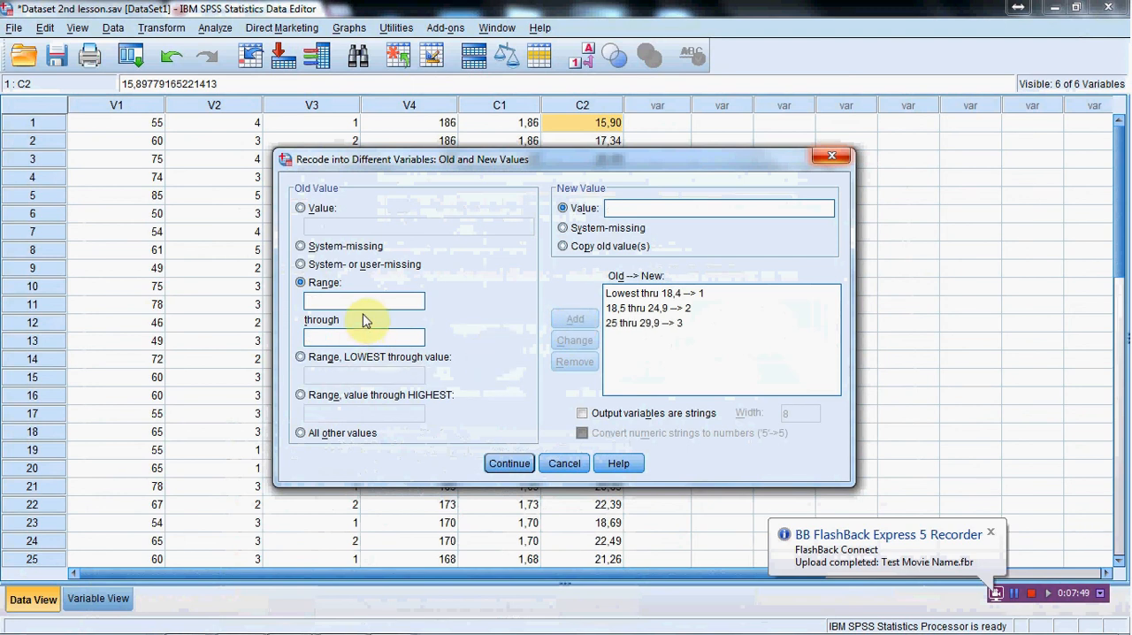
# Step: Check the obesity limit in the Word lesson document, and add a recode rule in SPSS mapping 30 through highest to 4
pyautogui.moveTo(415, 625)
pyautogui.click(355, 618)
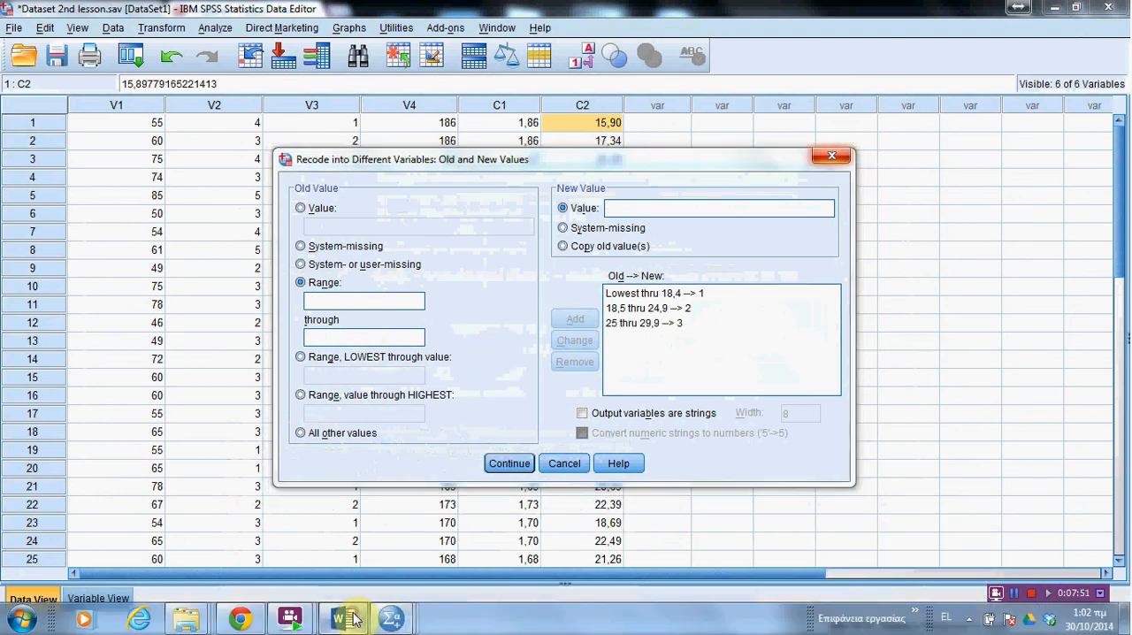
pyautogui.click(518, 412)
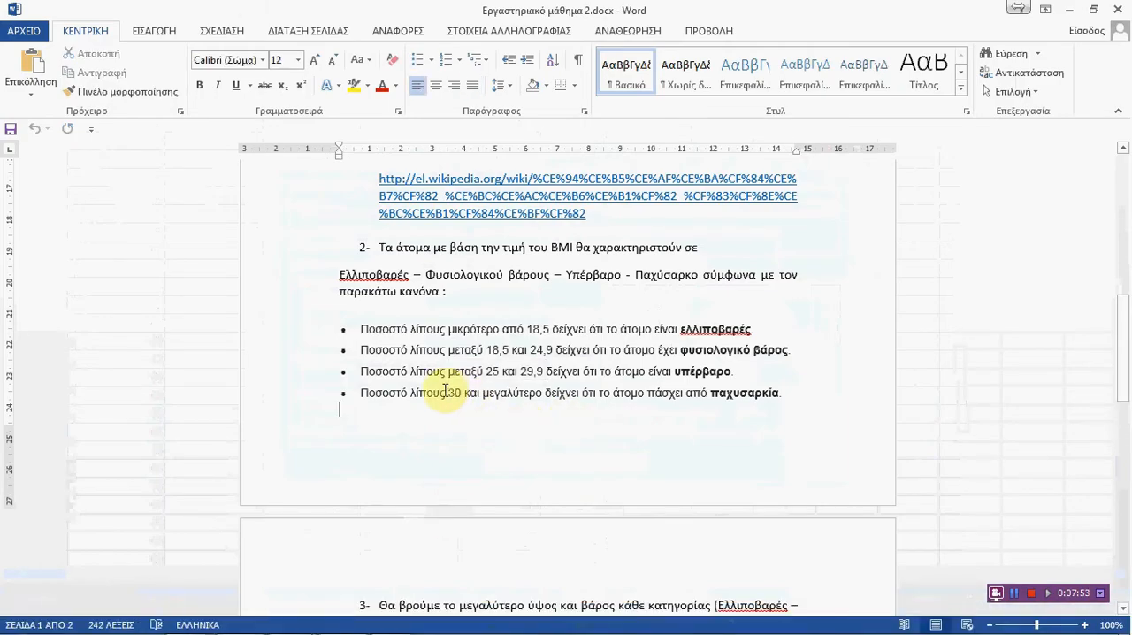
pyautogui.click(1069, 10)
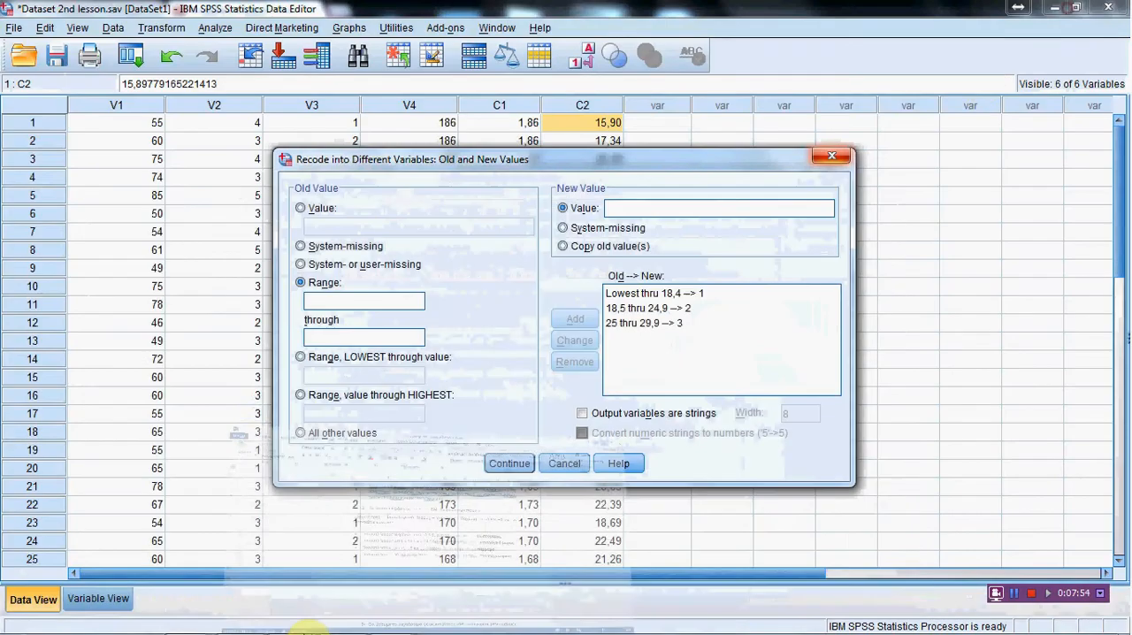
pyautogui.click(301, 396)
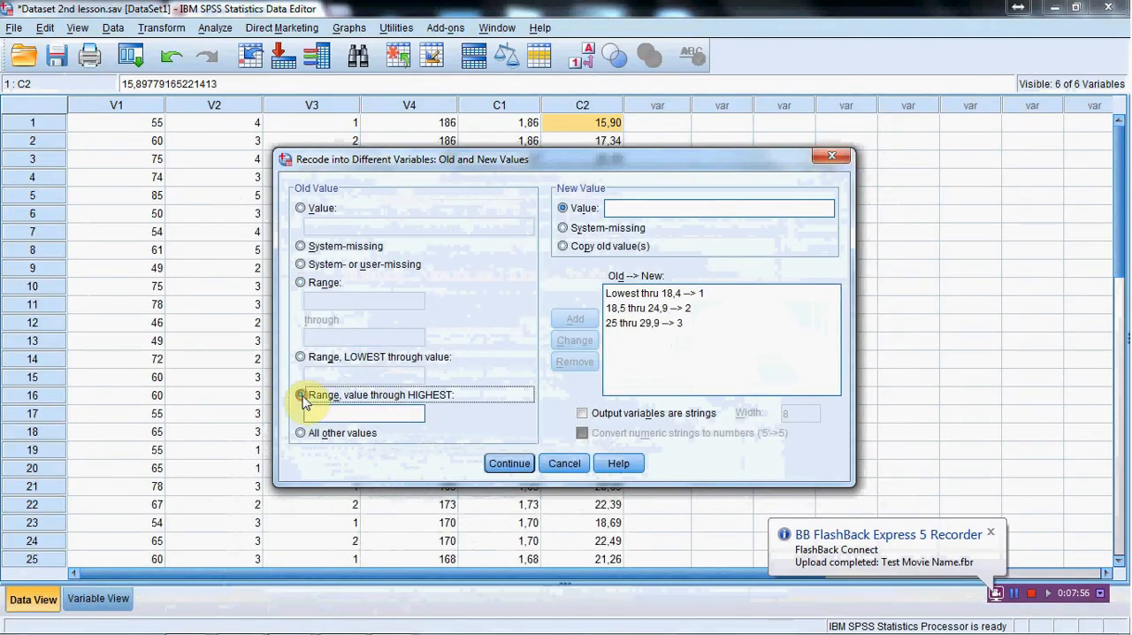
pyautogui.click(315, 412)
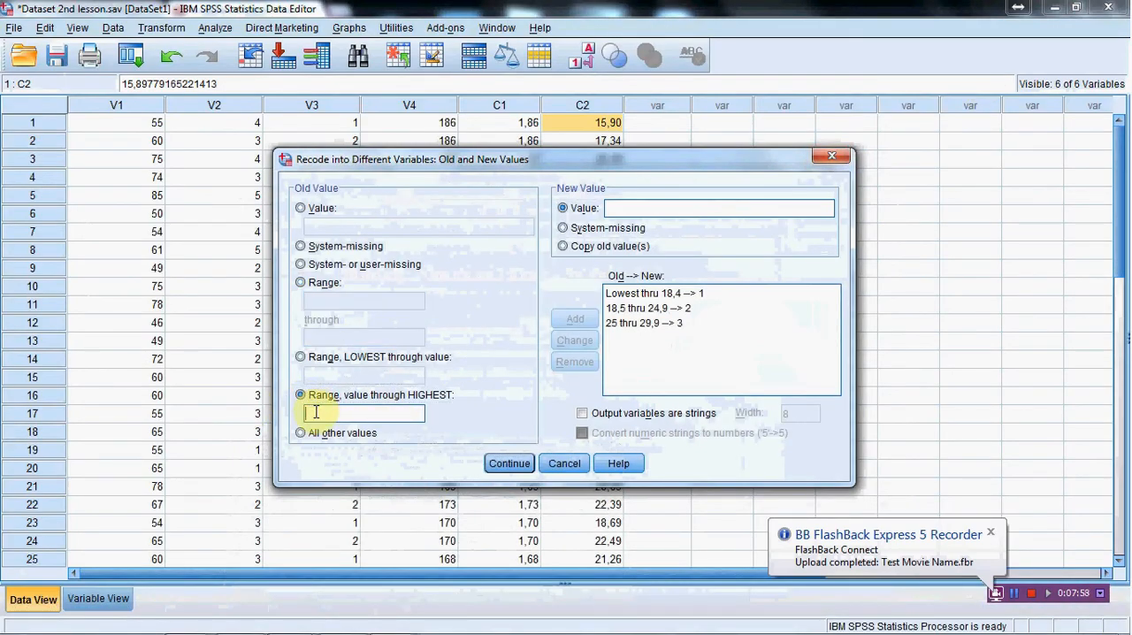
pyautogui.write('30')
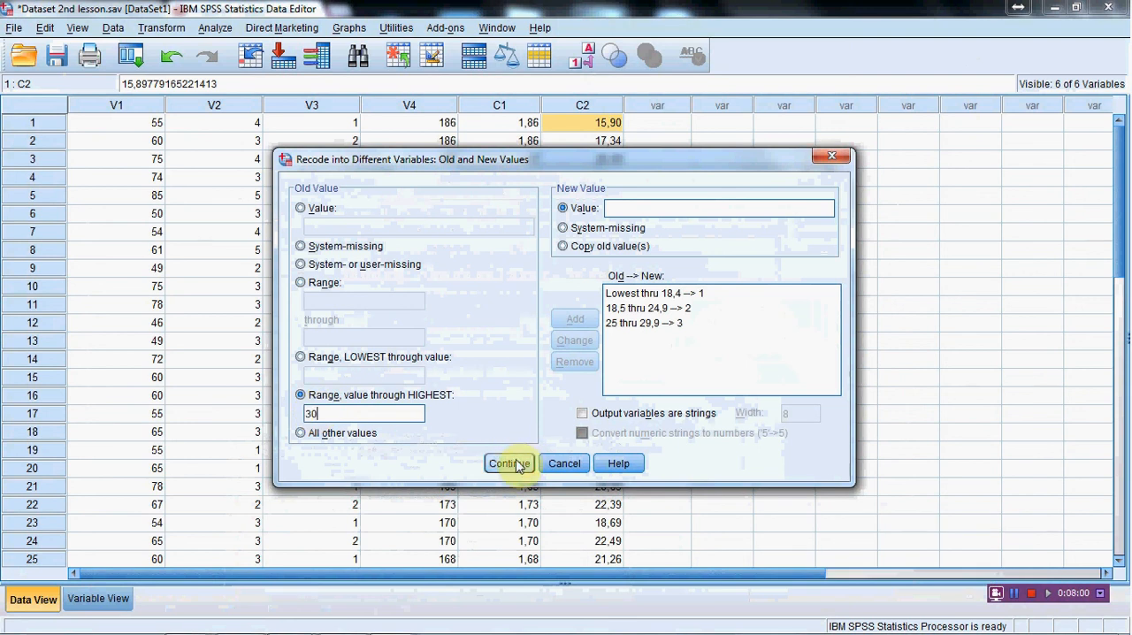
pyautogui.click(641, 212)
pyautogui.write('4')
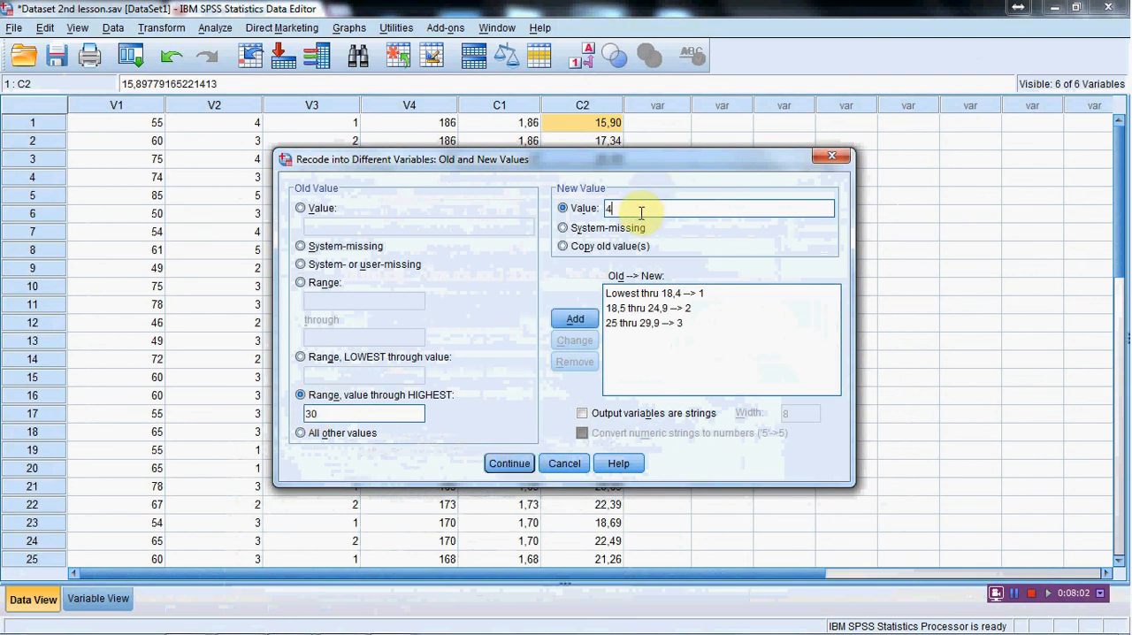
pyautogui.click(574, 319)
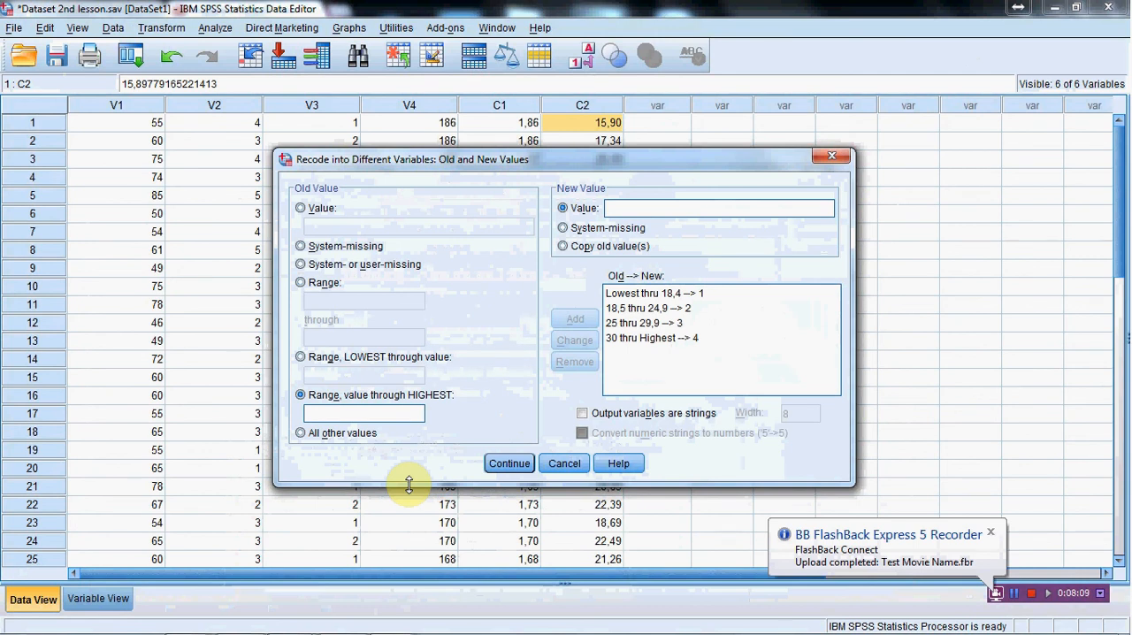
# Step: Add a recode rule mapping all other values to system-missing, and accept the old and new value definitions
pyautogui.click(302, 433)
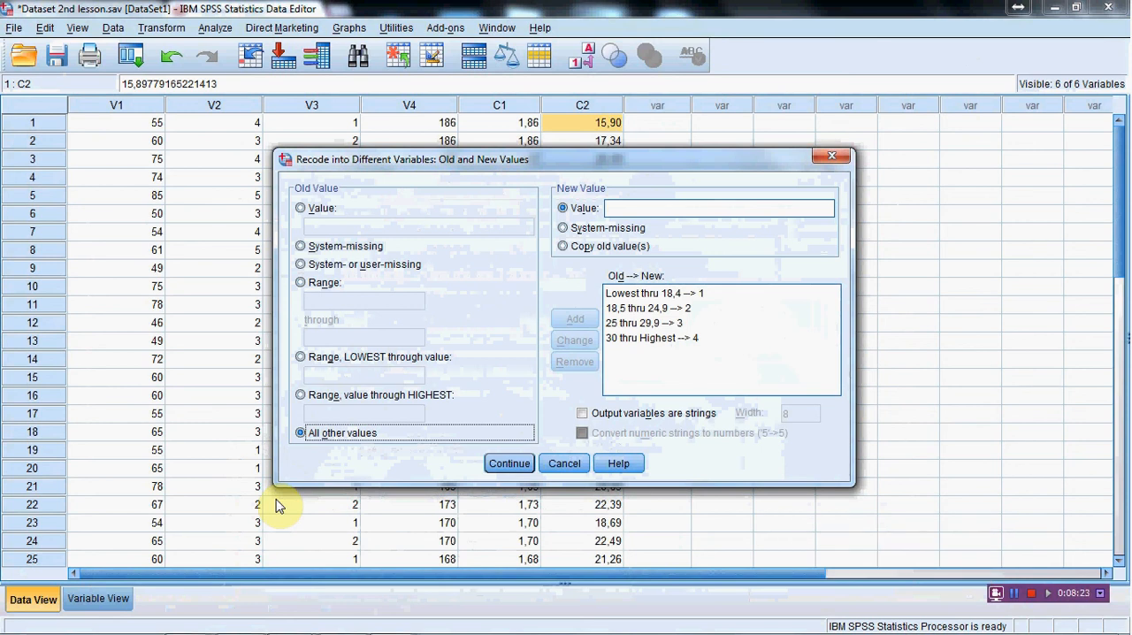
pyautogui.click(566, 229)
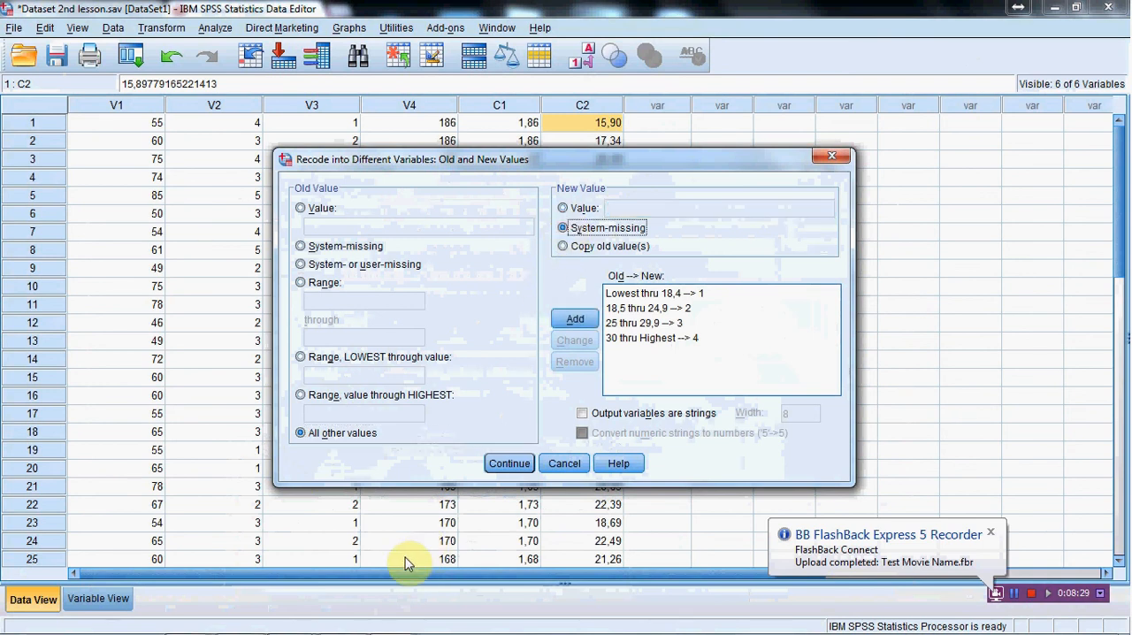
pyautogui.click(575, 319)
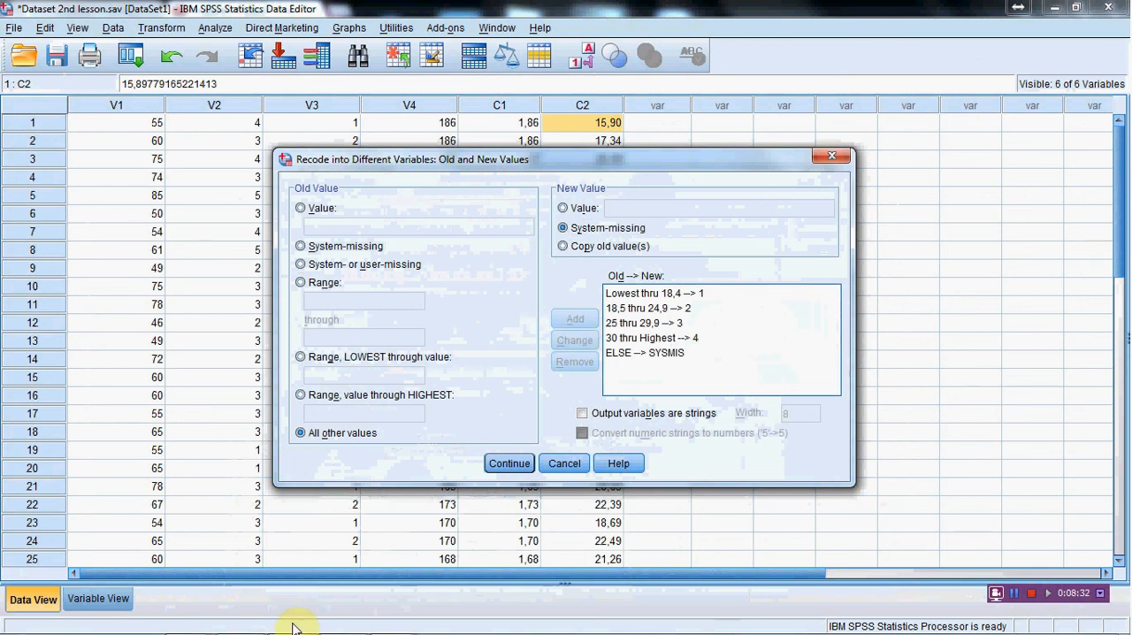
pyautogui.click(506, 464)
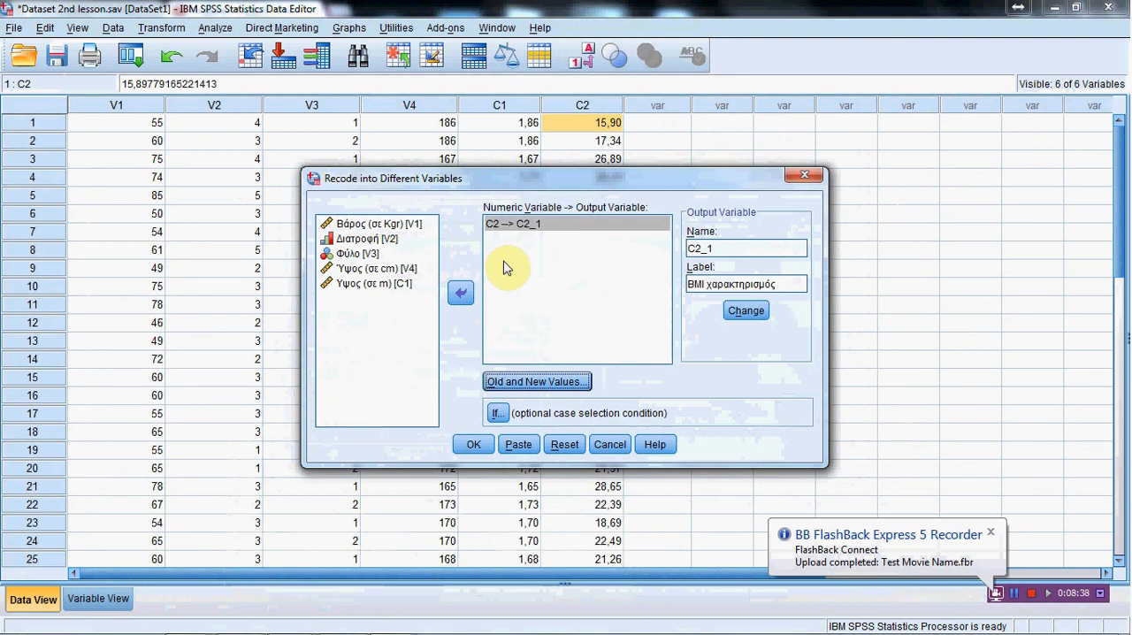
# Step: Run the recode of C2 into C2_1 and check its command in the output log before returning to the dataset
pyautogui.click(470, 444)
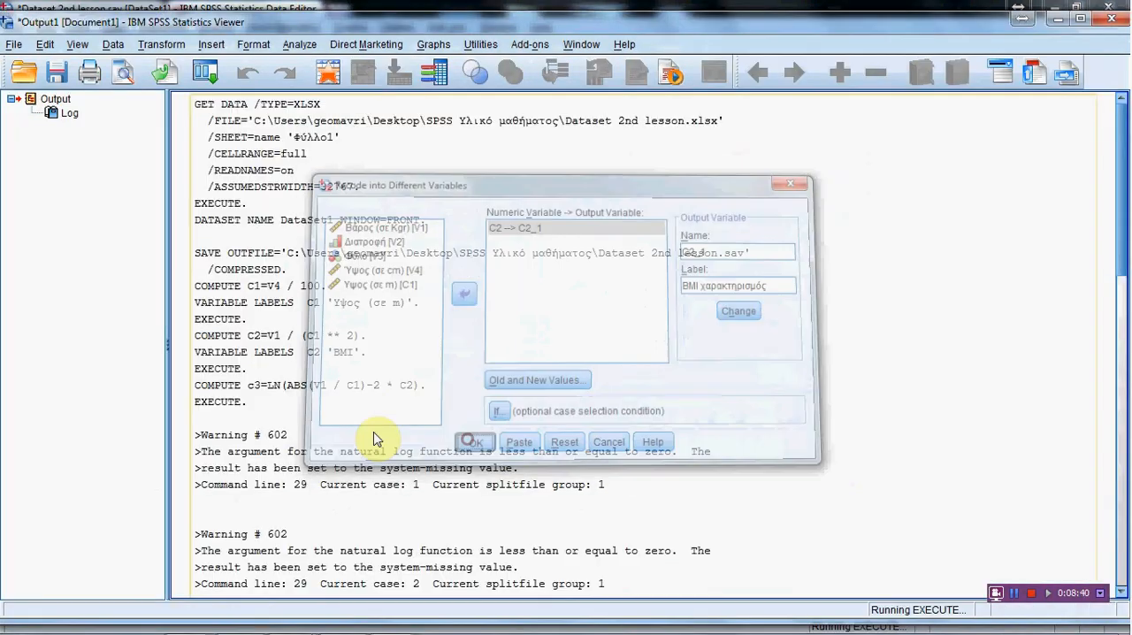
pyautogui.scroll(-15, 403, 400)
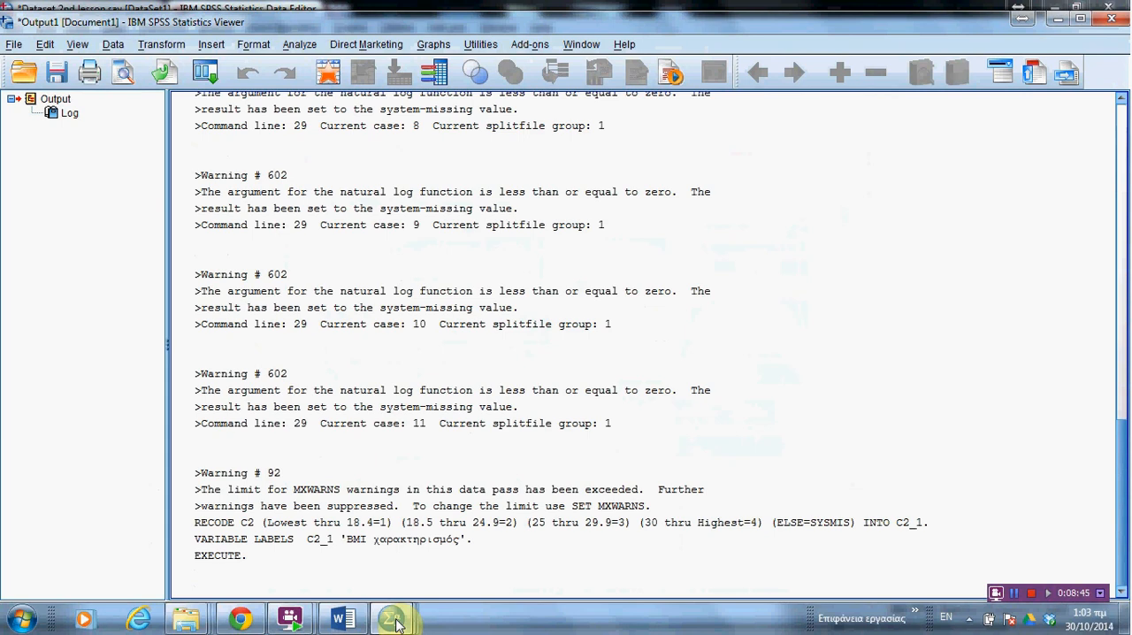
pyautogui.moveTo(395, 624)
pyautogui.click(402, 539)
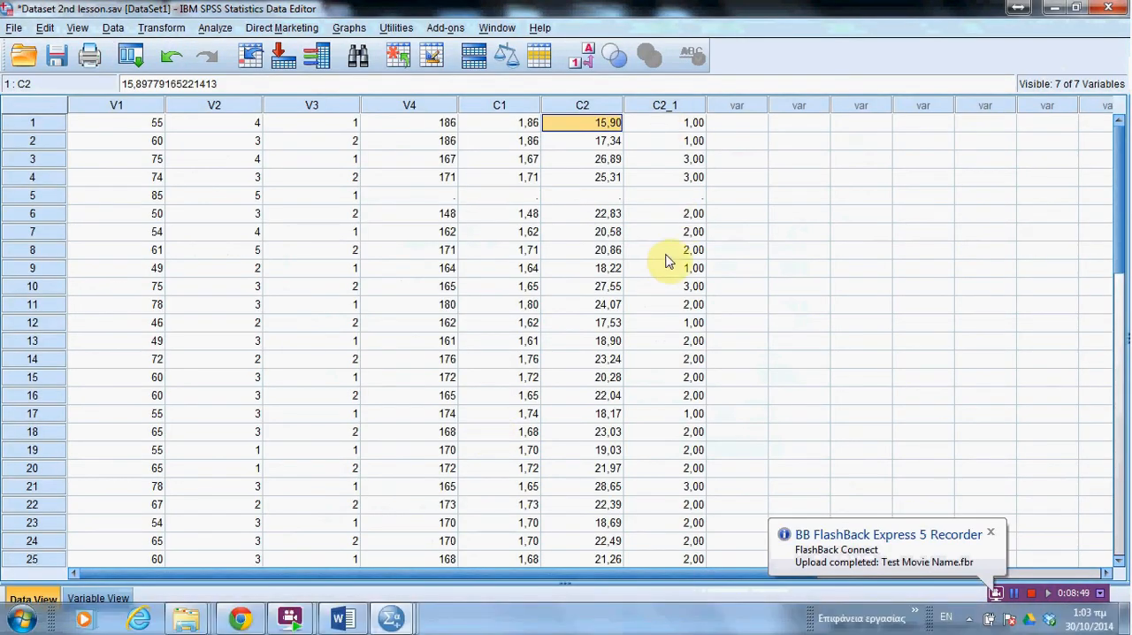
# Step: Set the decimals of C2_1 to 0 and review its recoded values against C2 in the data
pyautogui.click(100, 599)
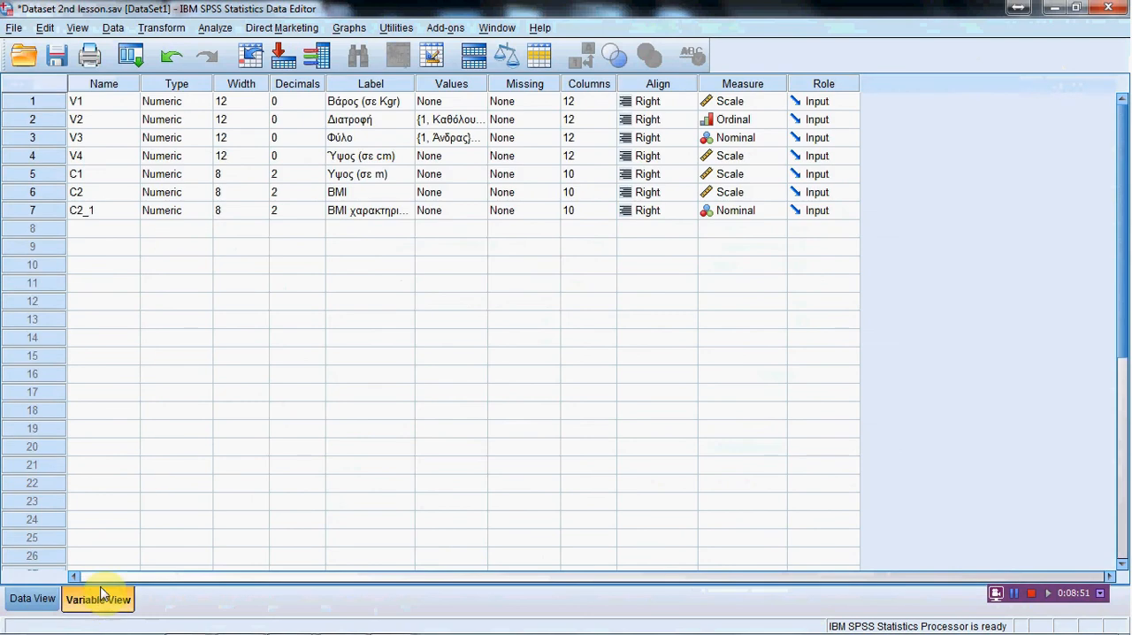
pyautogui.click(317, 216)
pyautogui.click(316, 216)
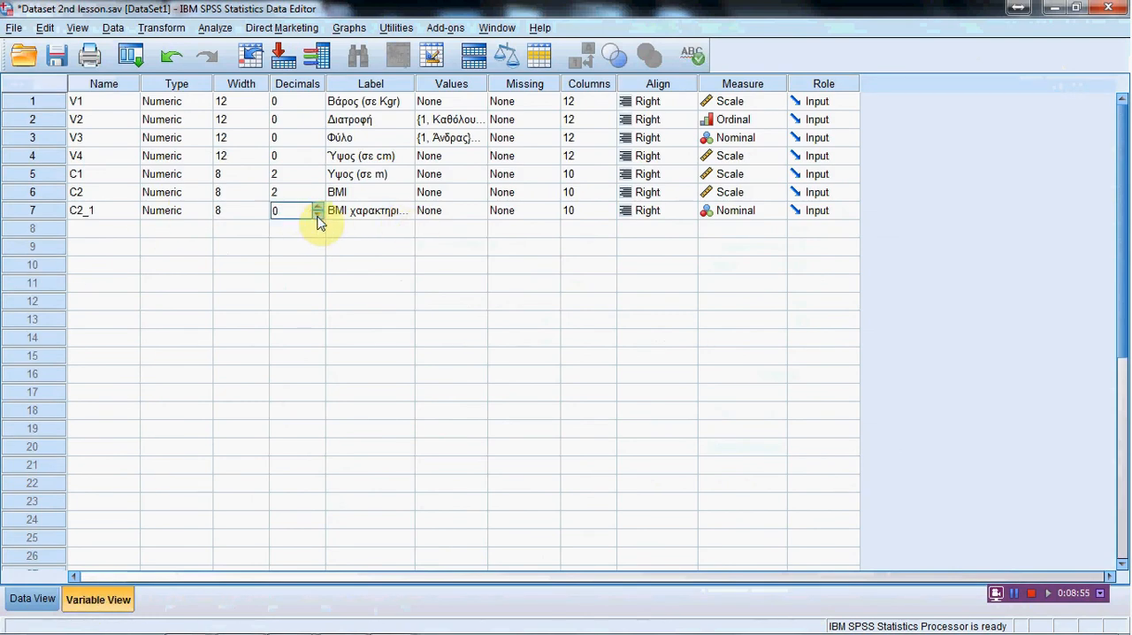
pyautogui.click(22, 599)
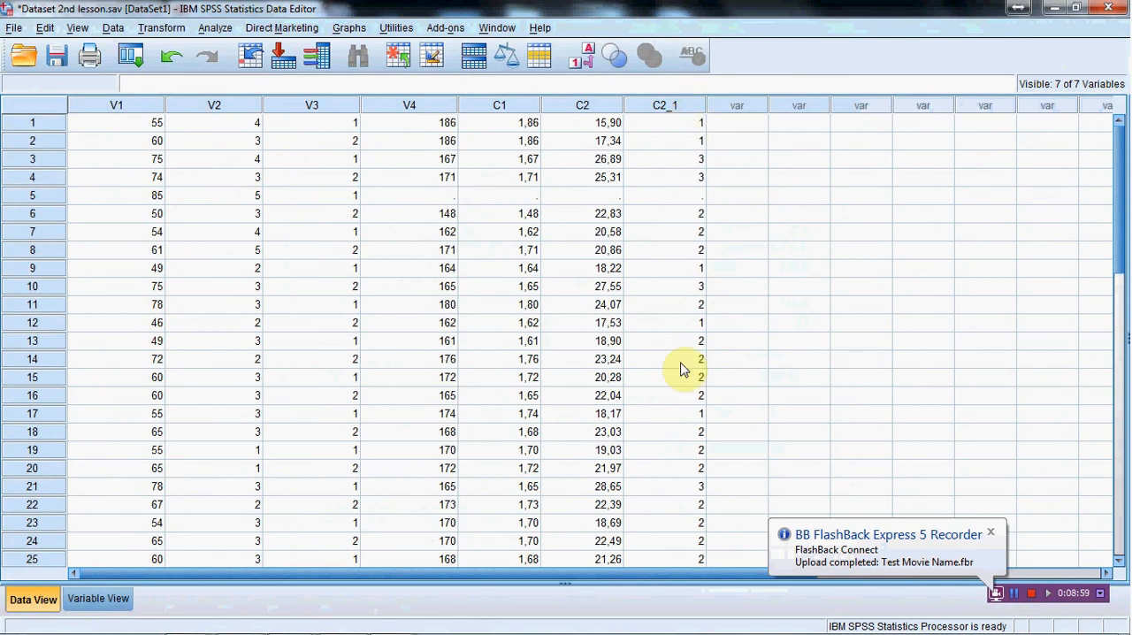
pyautogui.scroll(-5, 677, 392)
pyautogui.scroll(5, 677, 399)
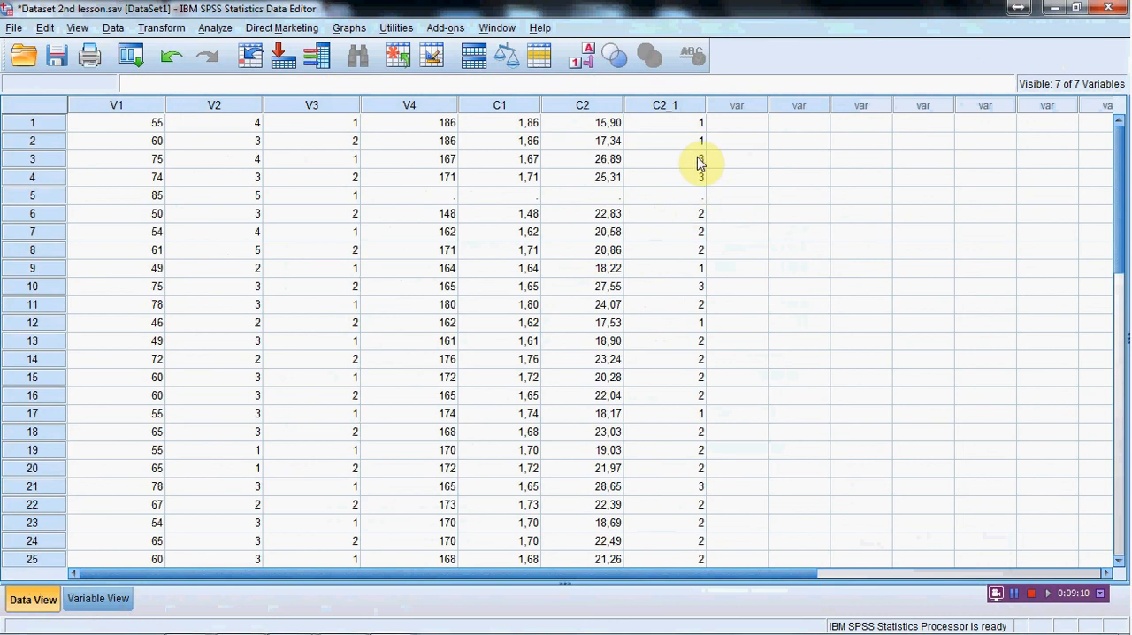
pyautogui.scroll(-3, 681, 407)
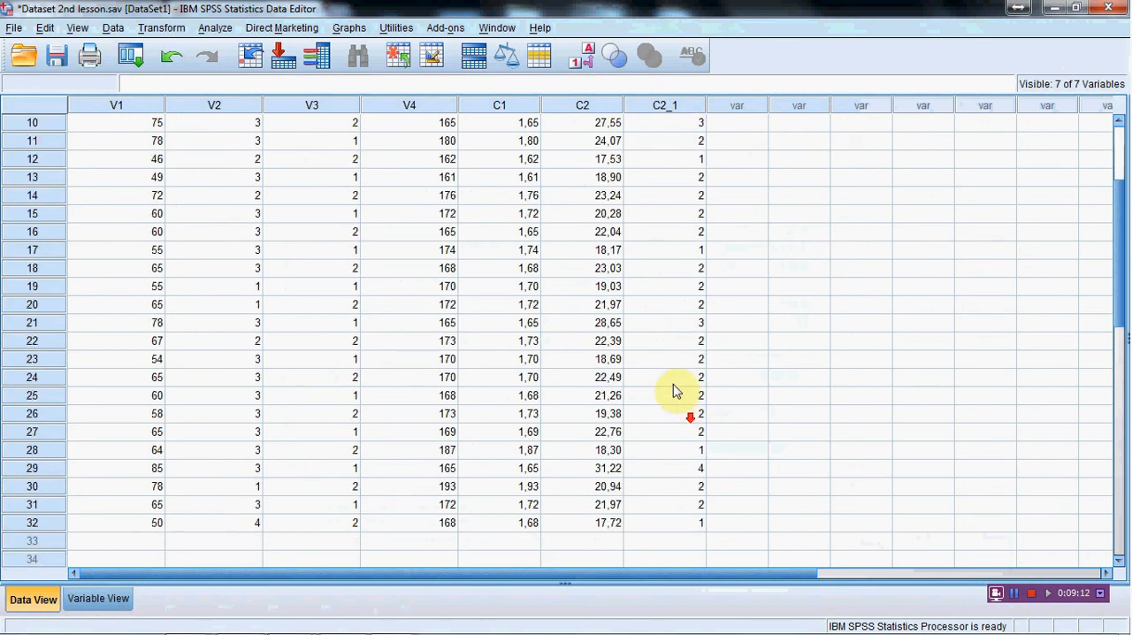
pyautogui.scroll(3, 677, 388)
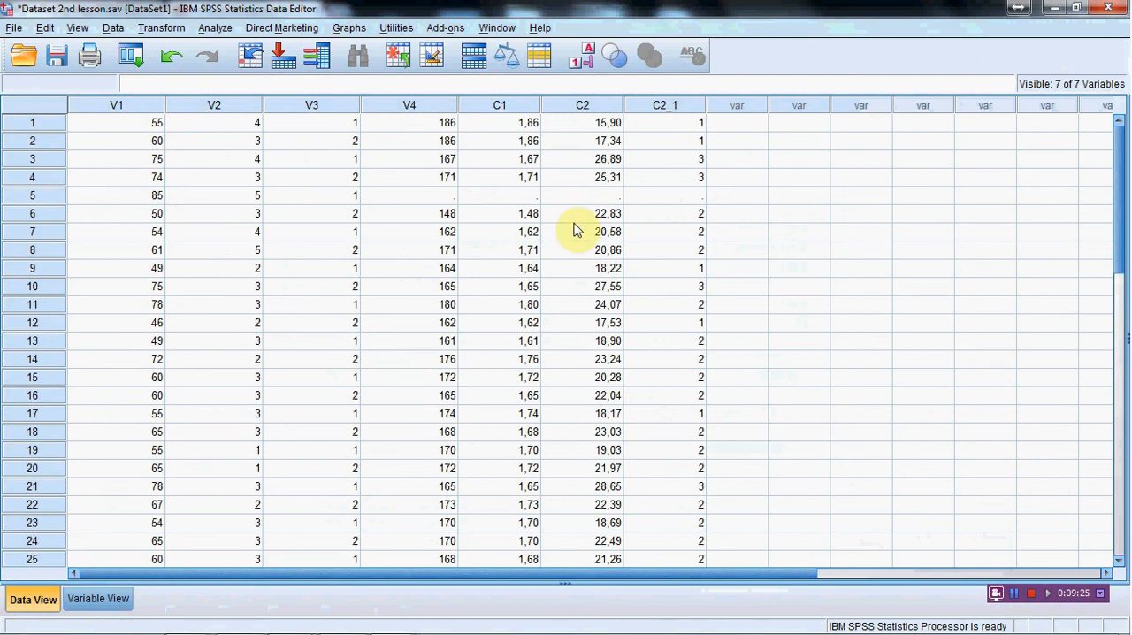
# Step: Check the weight category names in the Word lesson document and return to the variable definitions of the SPSS dataset
pyautogui.click(101, 603)
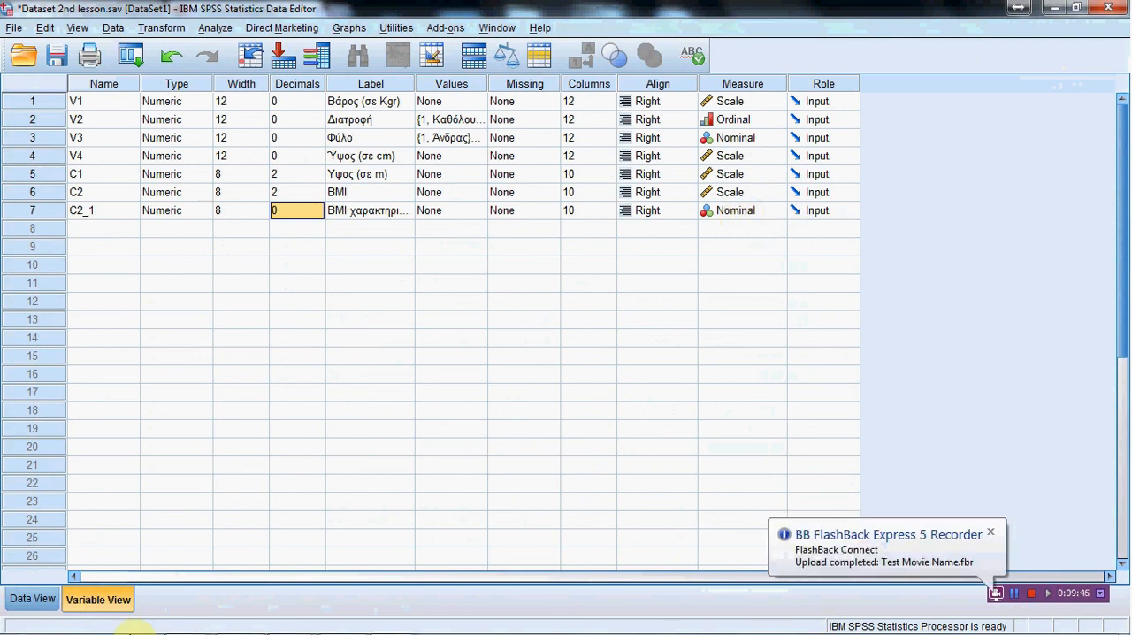
pyautogui.moveTo(247, 624)
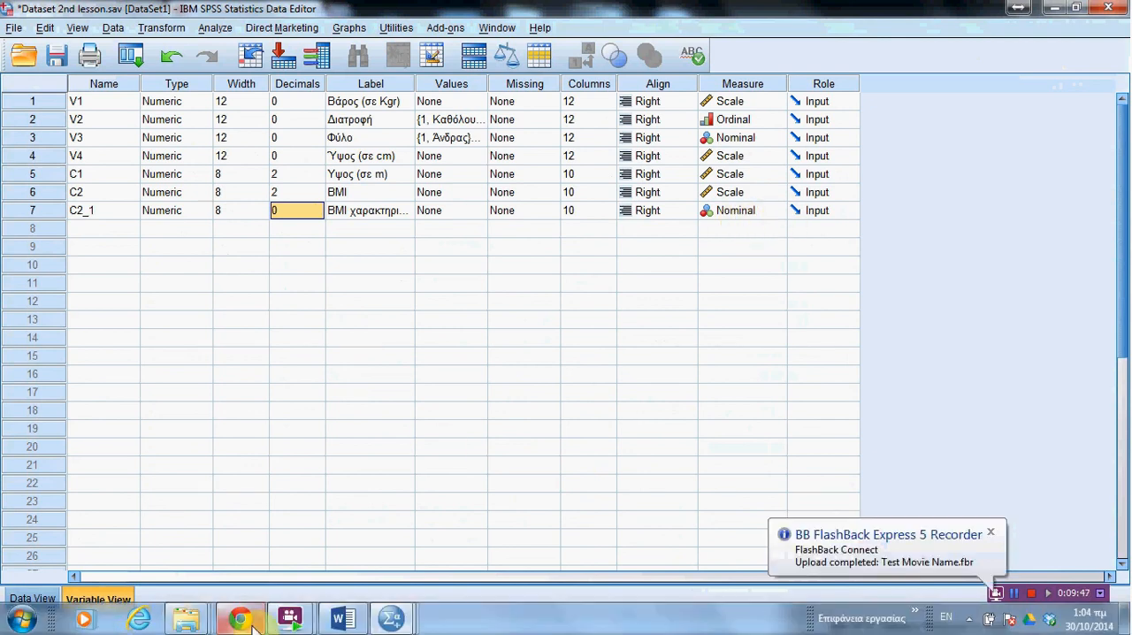
pyautogui.click(351, 623)
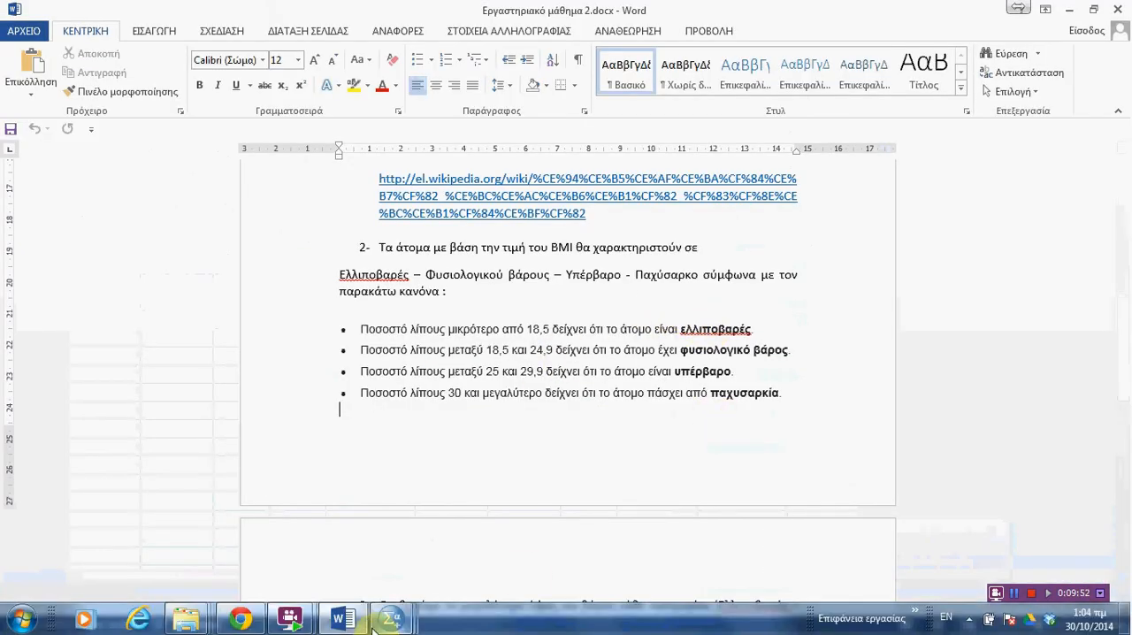
pyautogui.moveTo(391, 626)
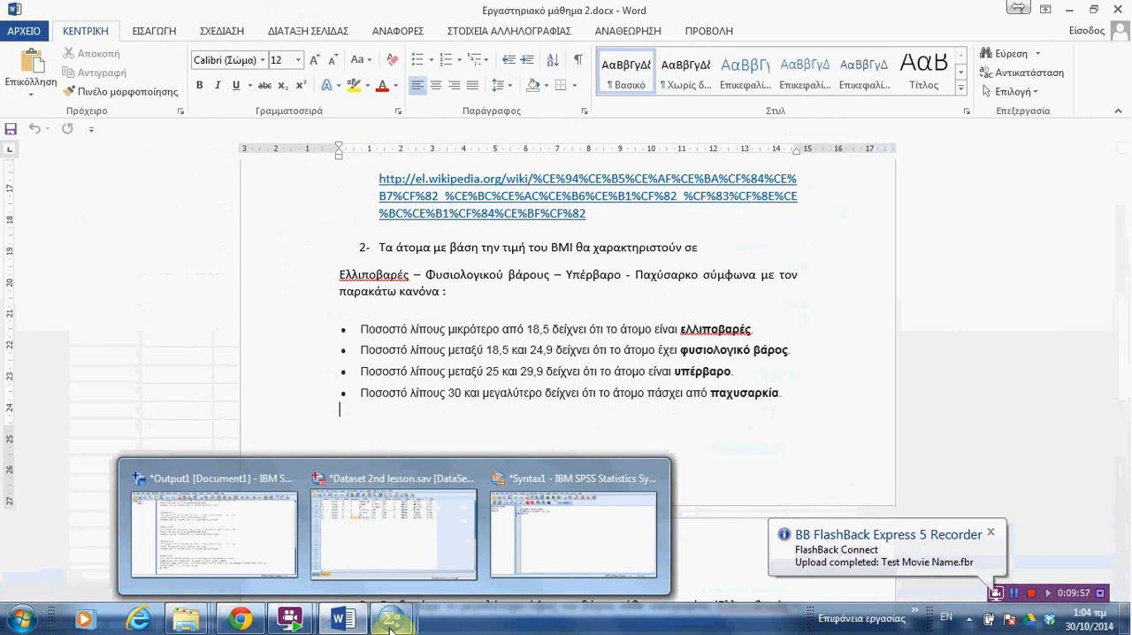
pyautogui.click(392, 626)
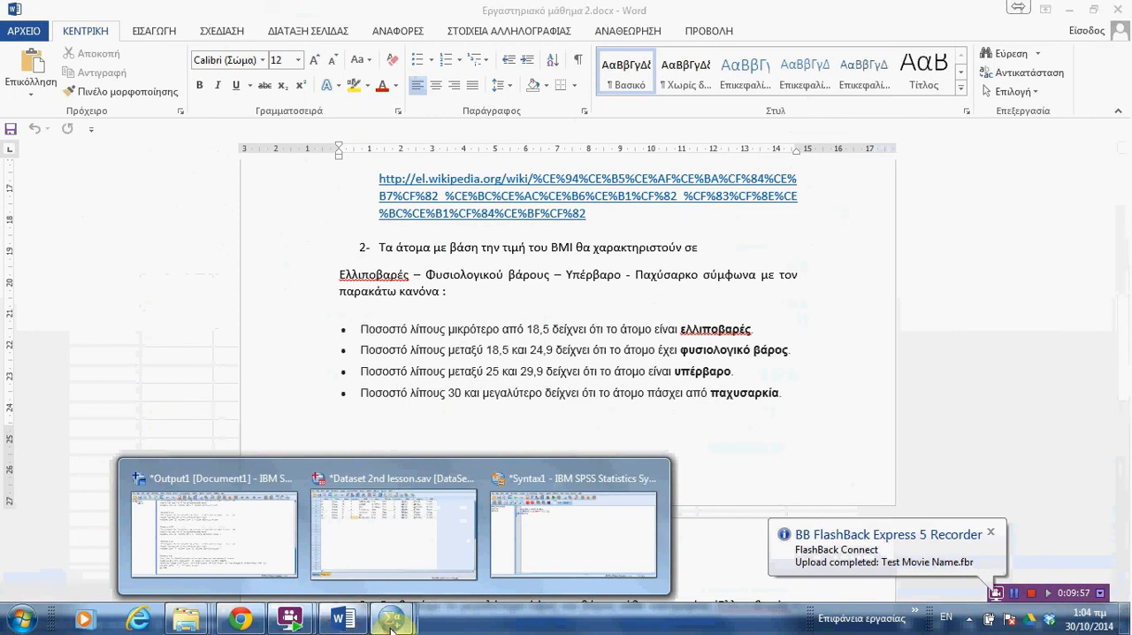
pyautogui.click(403, 552)
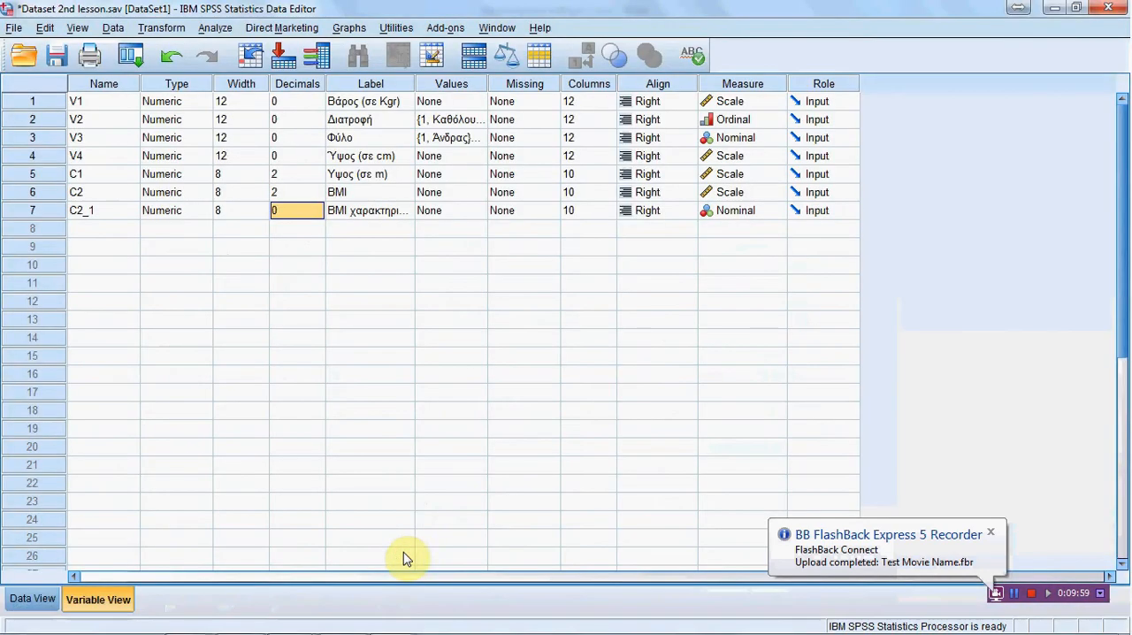
# Step: Add a value label to C2_1 that assigns "Ελλιποβαρής" to value 1
pyautogui.doubleClick(480, 215)
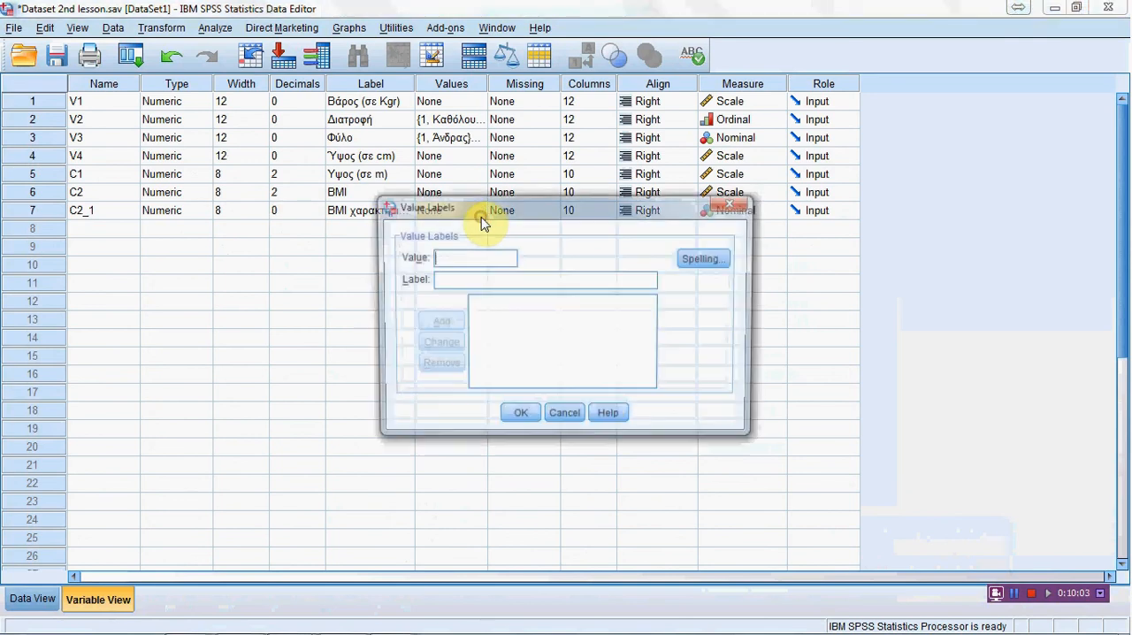
pyautogui.write('1')
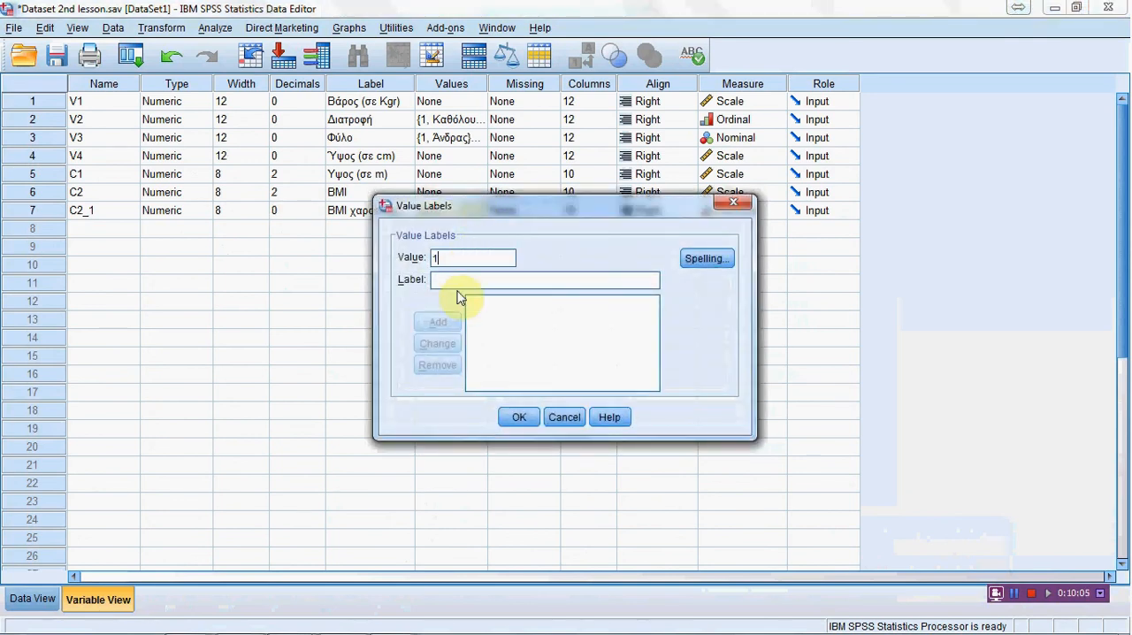
pyautogui.click(455, 282)
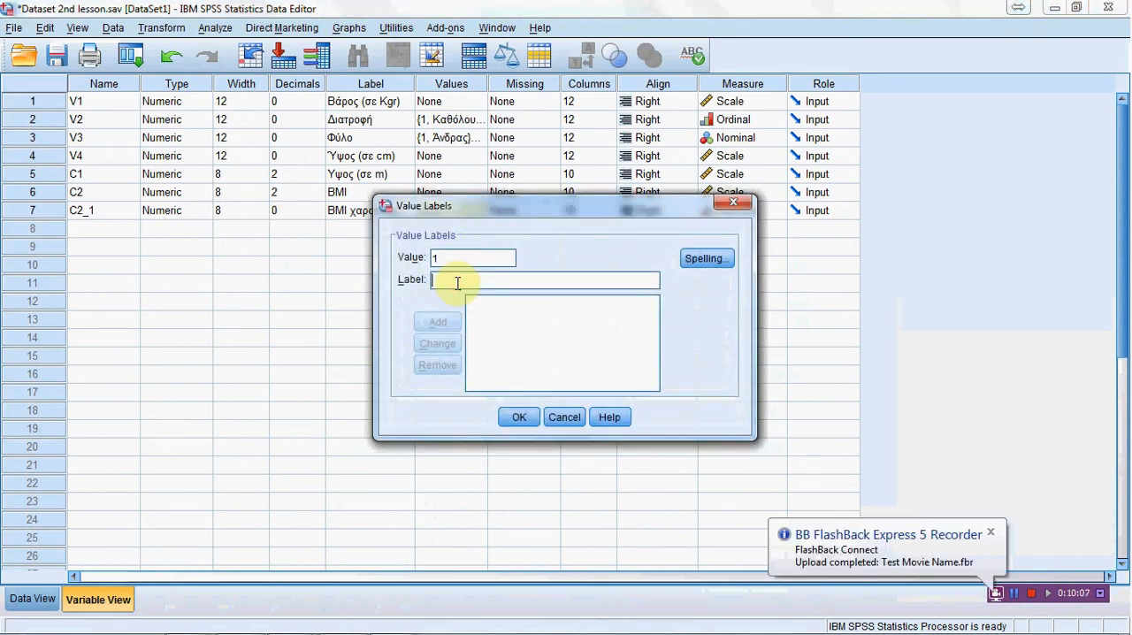
pyautogui.write('E')
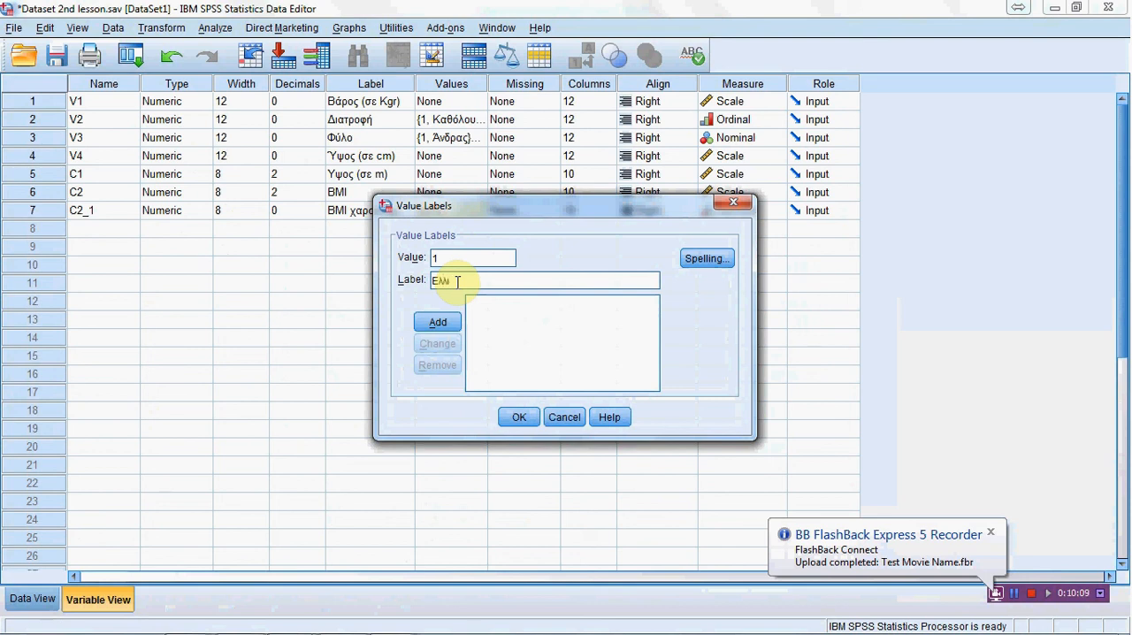
pyautogui.write('λλιποβαρής')
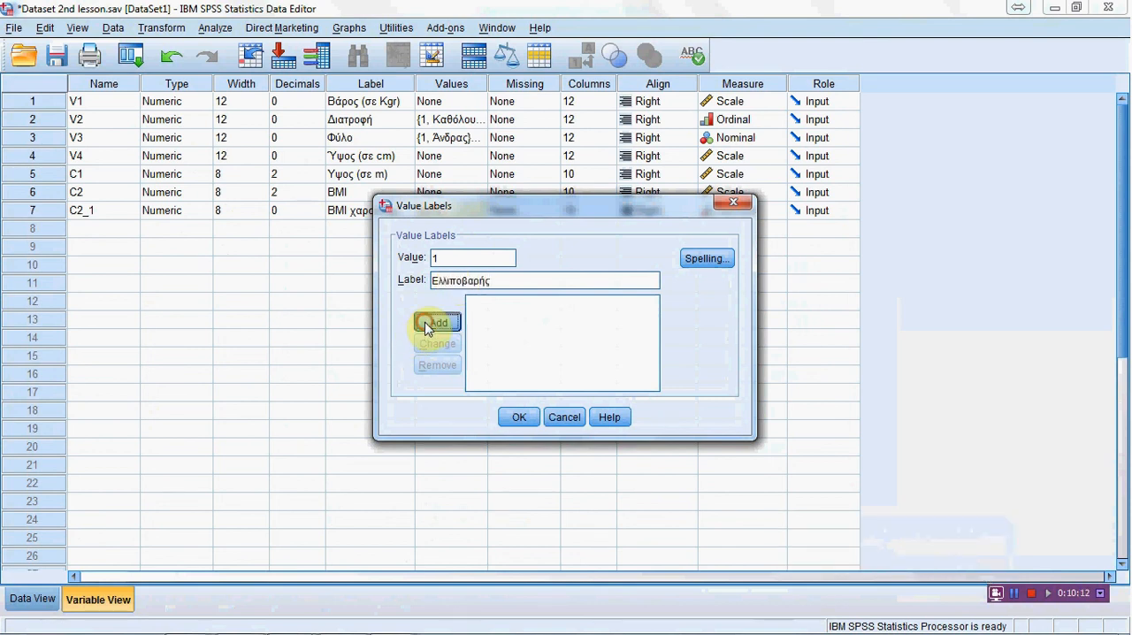
pyautogui.click(440, 323)
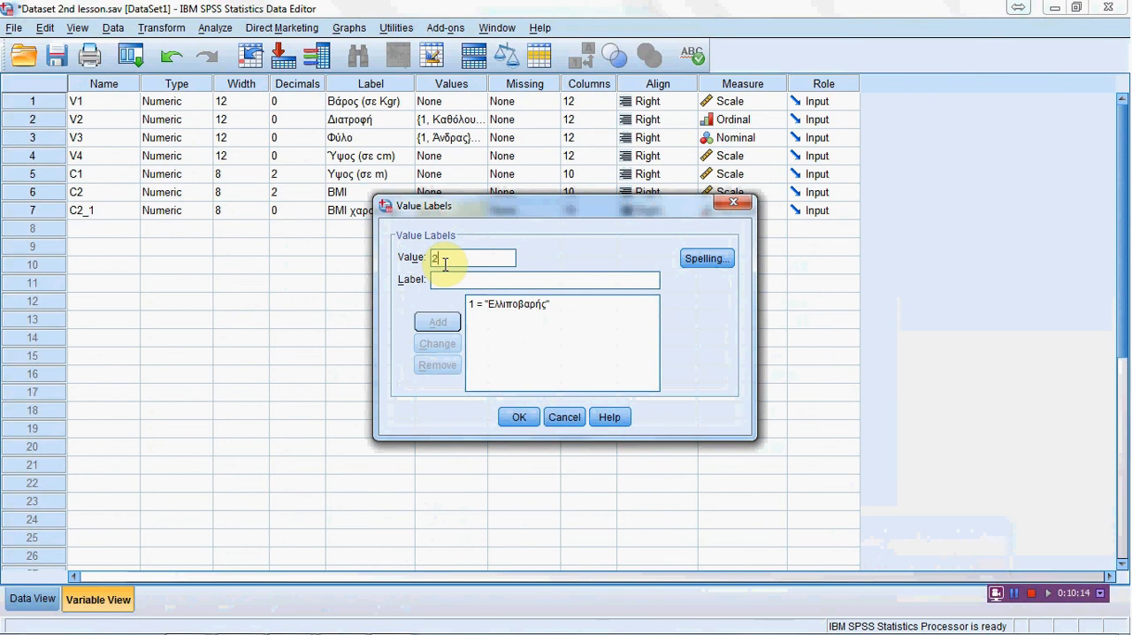
# Step: Add a value label to C2_1 that assigns "Φυσιολογικός" to value 2
pyautogui.click(443, 277)
pyautogui.write('Φυσιολο')
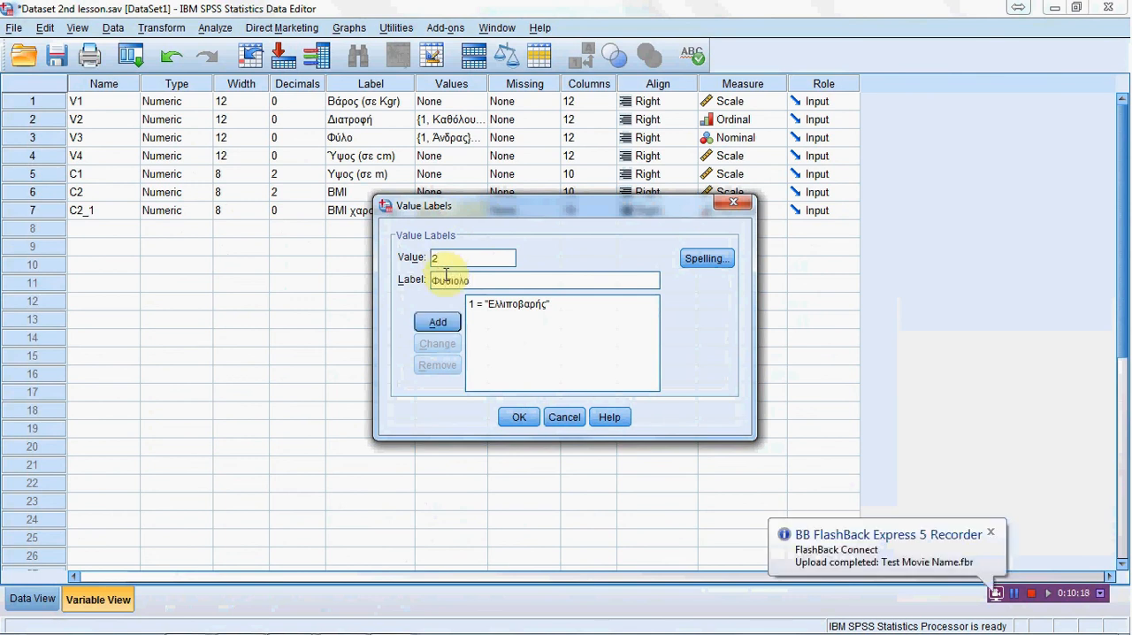
pyautogui.write('γικός')
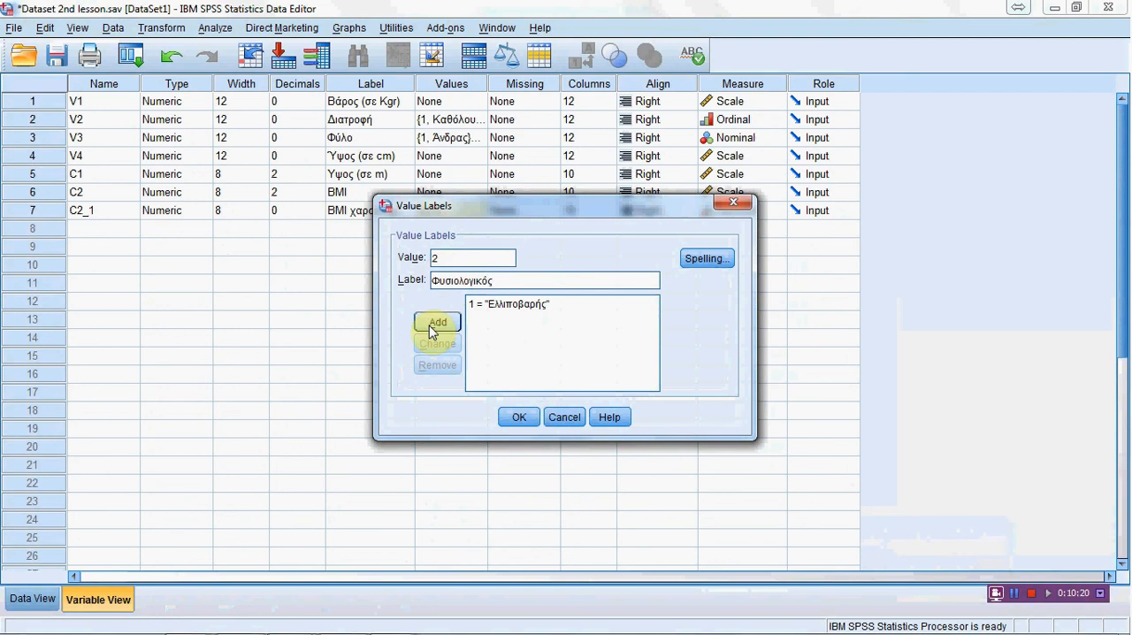
pyautogui.click(434, 324)
# Step: Add a value label to C2_1 that assigns "Υπέρβαρος", with the accent on the έ, to value 3
pyautogui.write('3')
pyautogui.click(440, 286)
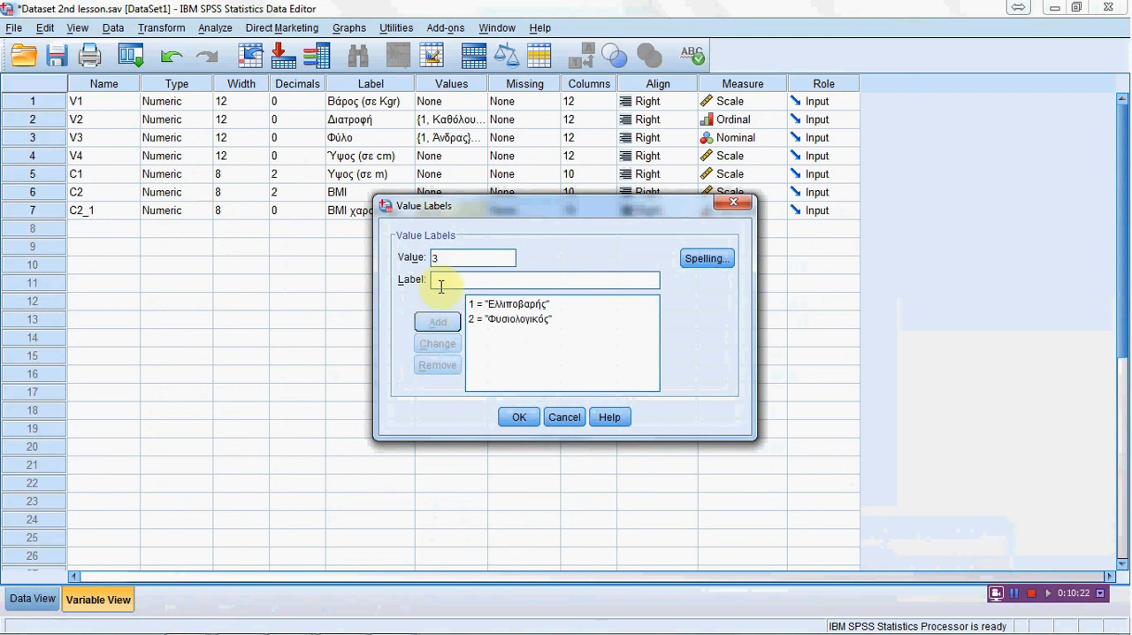
pyautogui.write('Υπ')
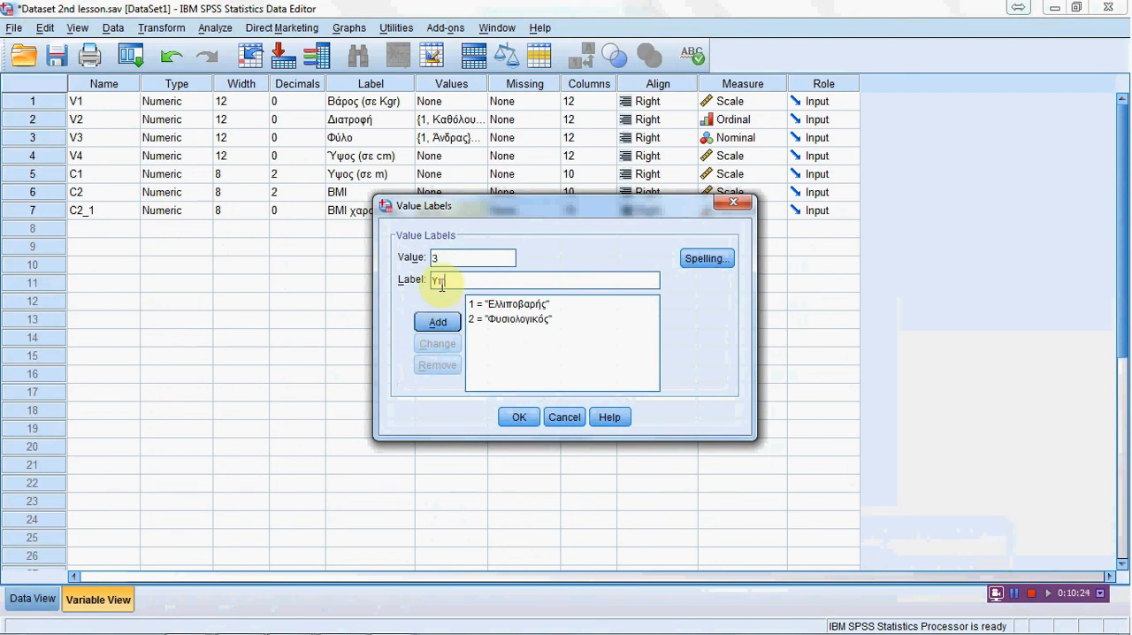
pyautogui.write('ερβαρος')
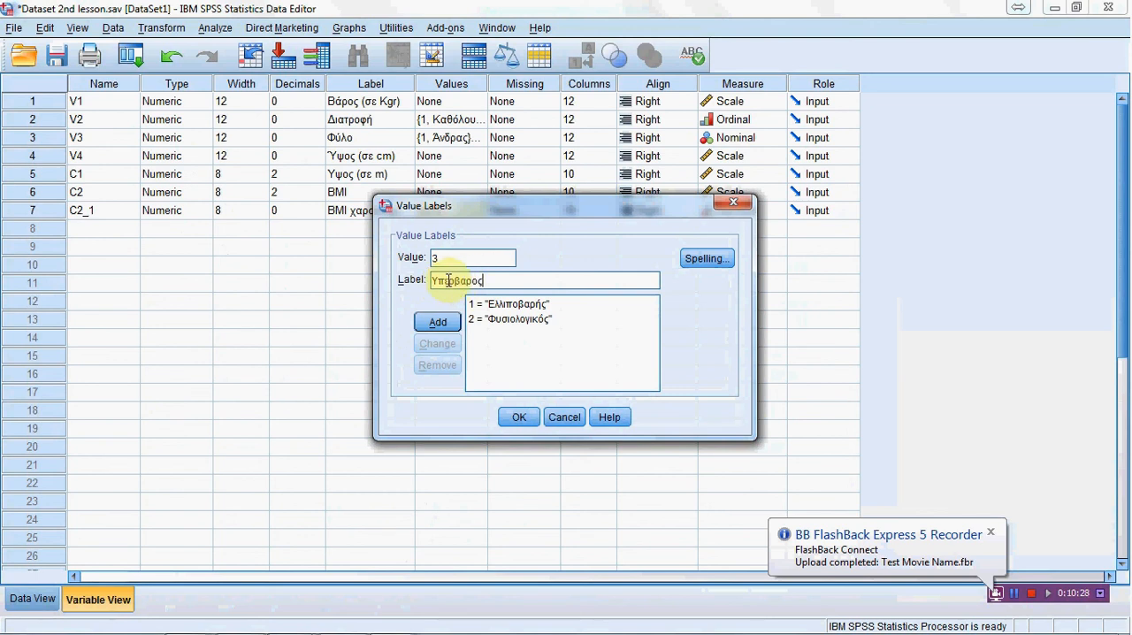
pyautogui.click(449, 283)
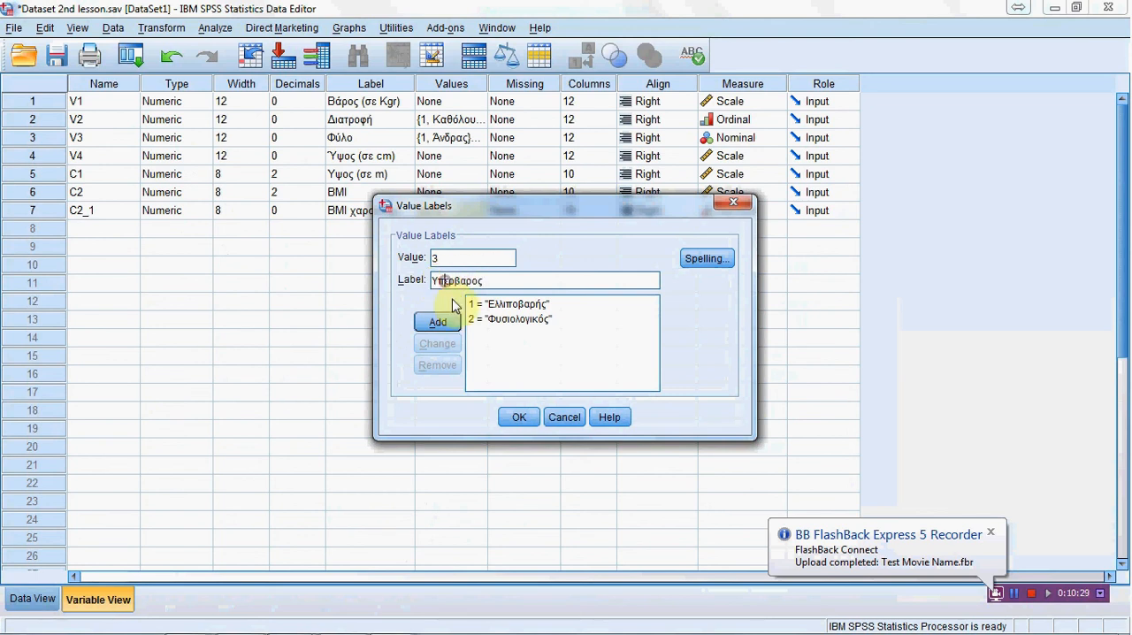
pyautogui.press('BackSpace')
pyautogui.write('έ')
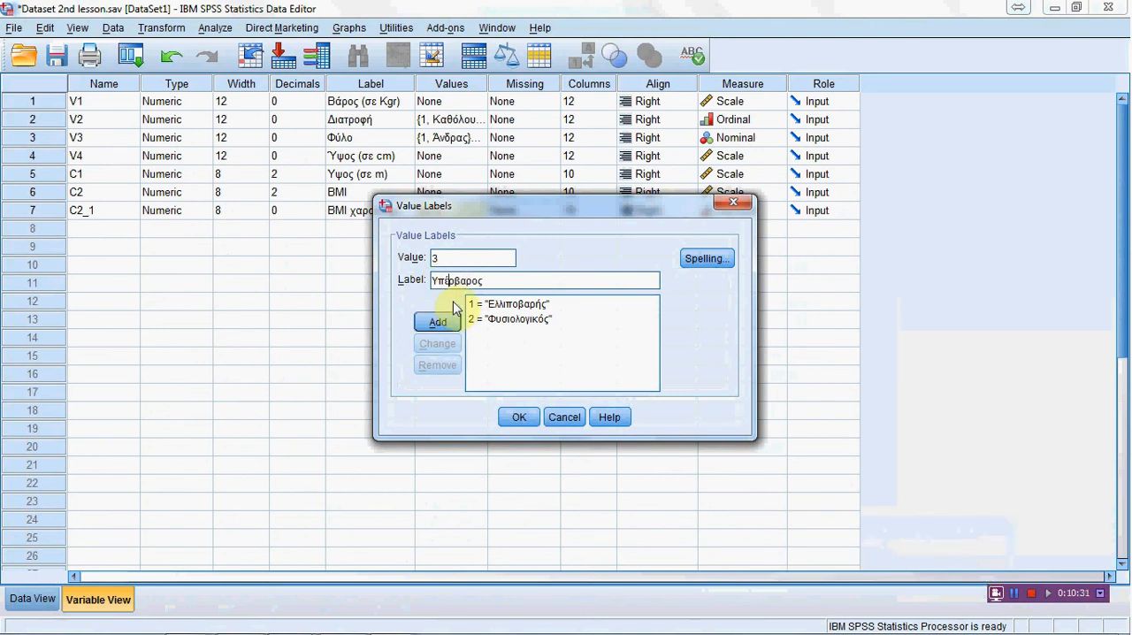
pyautogui.click(445, 322)
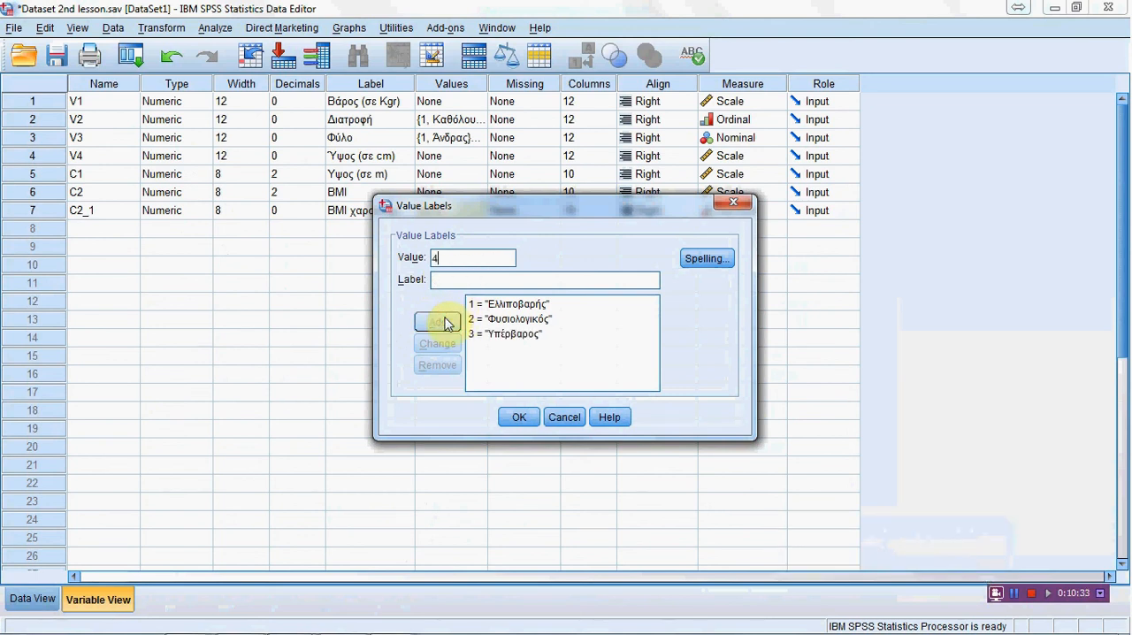
# Step: Label value 4 of C2_1 as "Παχύσαρκος", apply the value labels, and set the variable's measurement level to Ordinal
pyautogui.click(445, 282)
pyautogui.write('Παχύσαρκος')
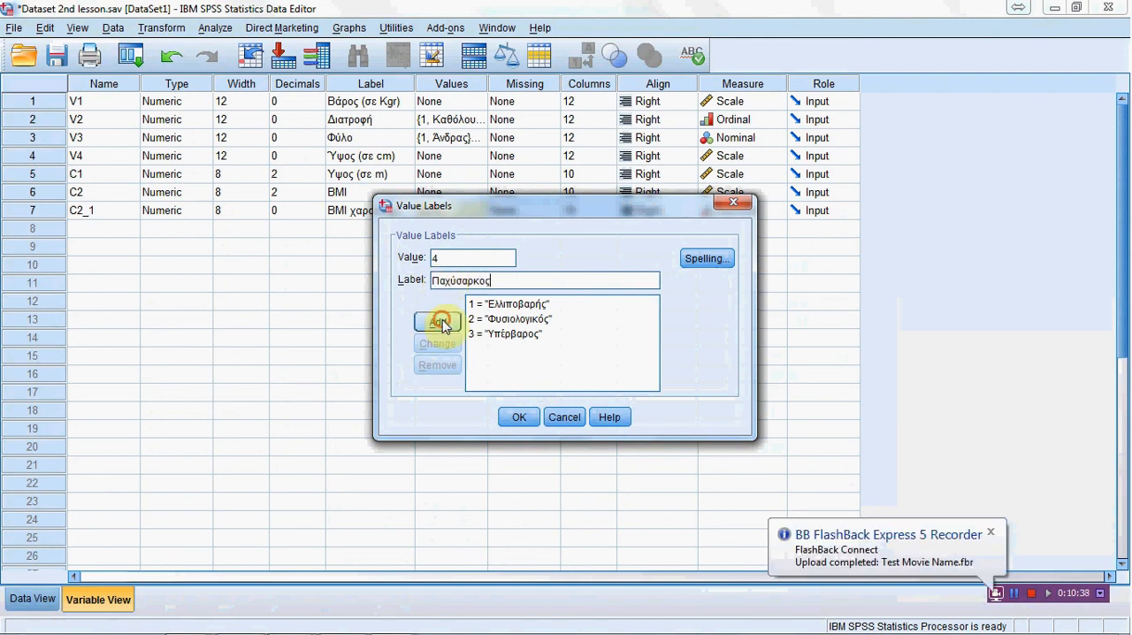
pyautogui.click(438, 322)
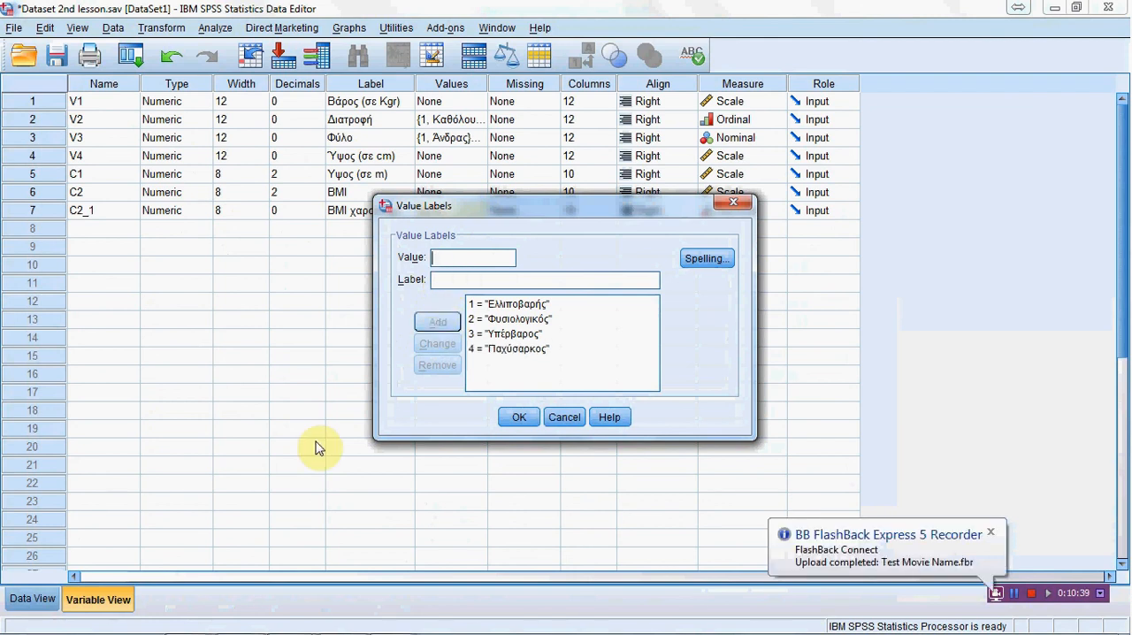
pyautogui.click(520, 417)
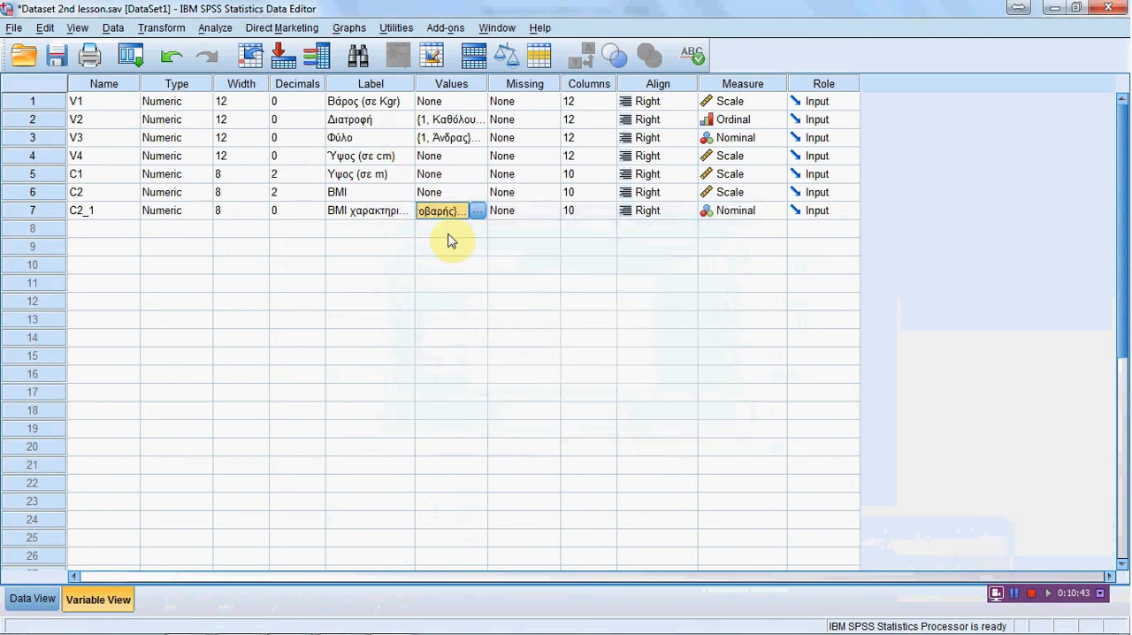
pyautogui.click(778, 216)
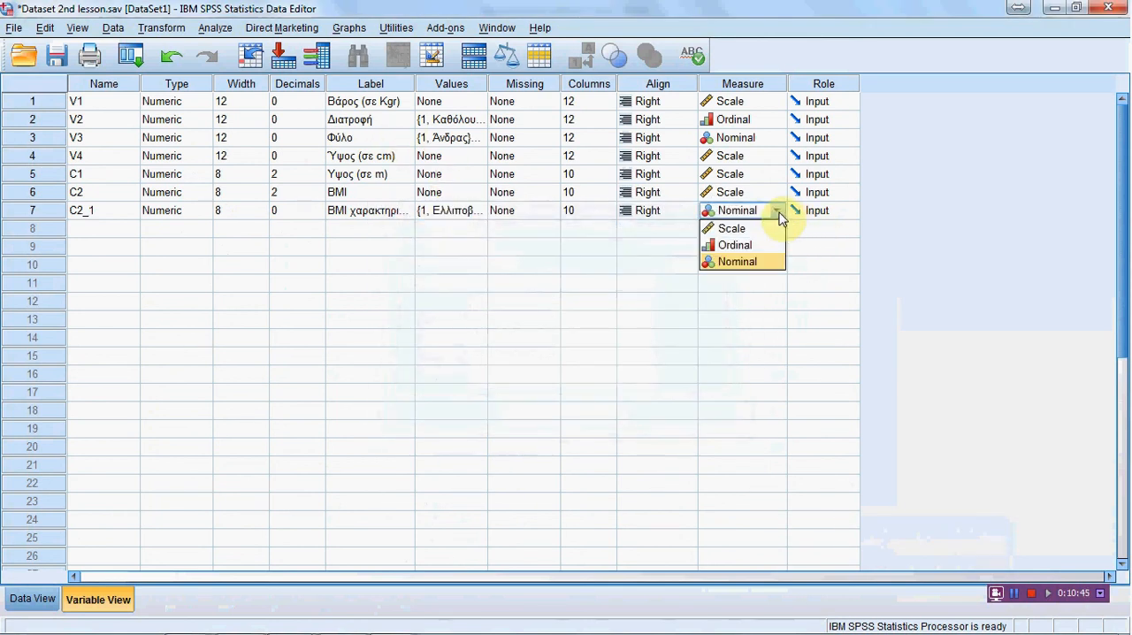
pyautogui.click(766, 245)
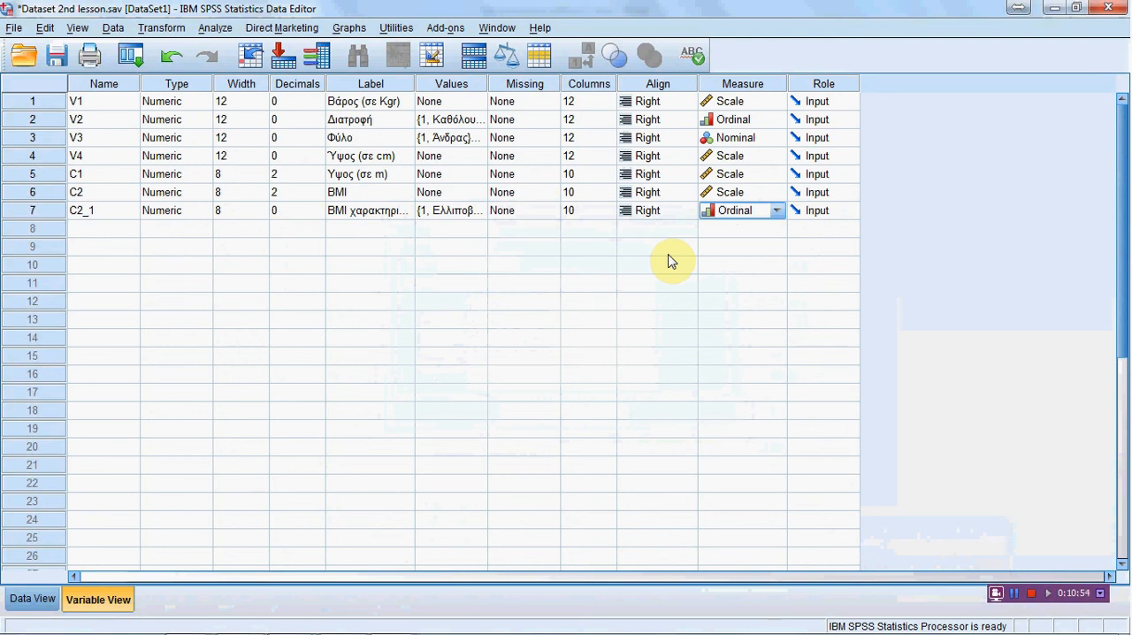
# Step: Return to the data and display value labels instead of the numeric codes
pyautogui.click(27, 600)
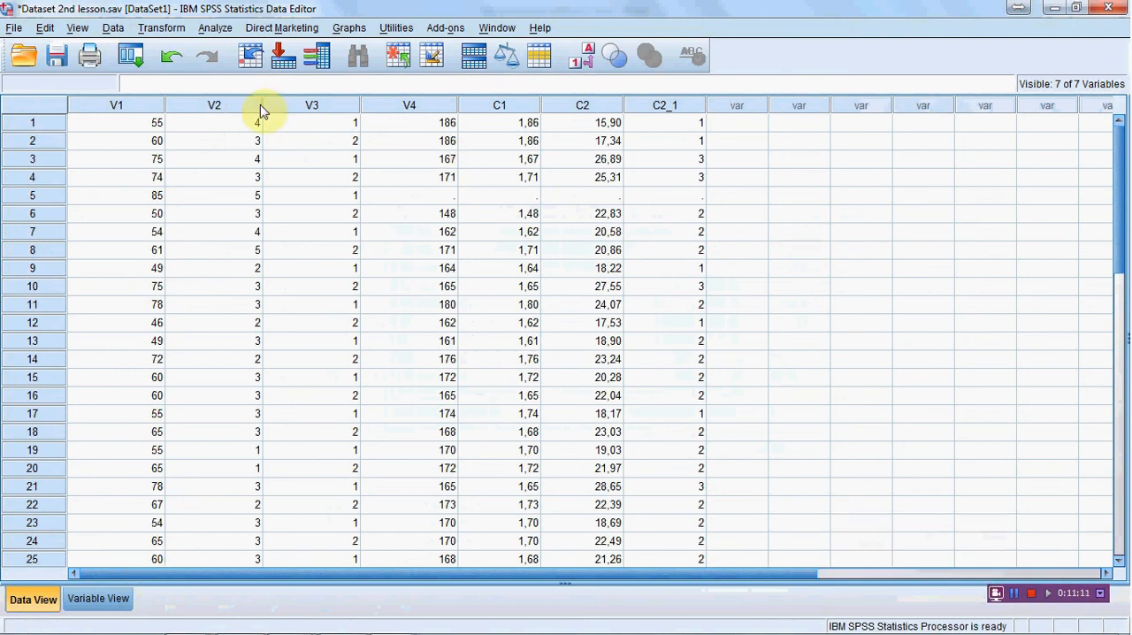
pyautogui.click(78, 29)
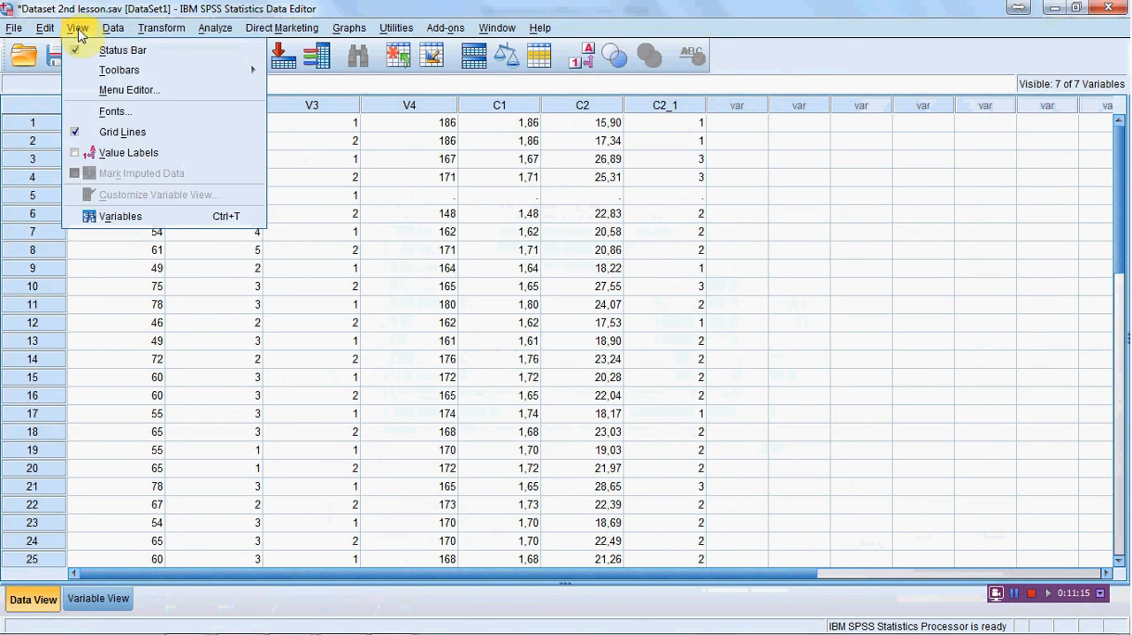
pyautogui.click(77, 156)
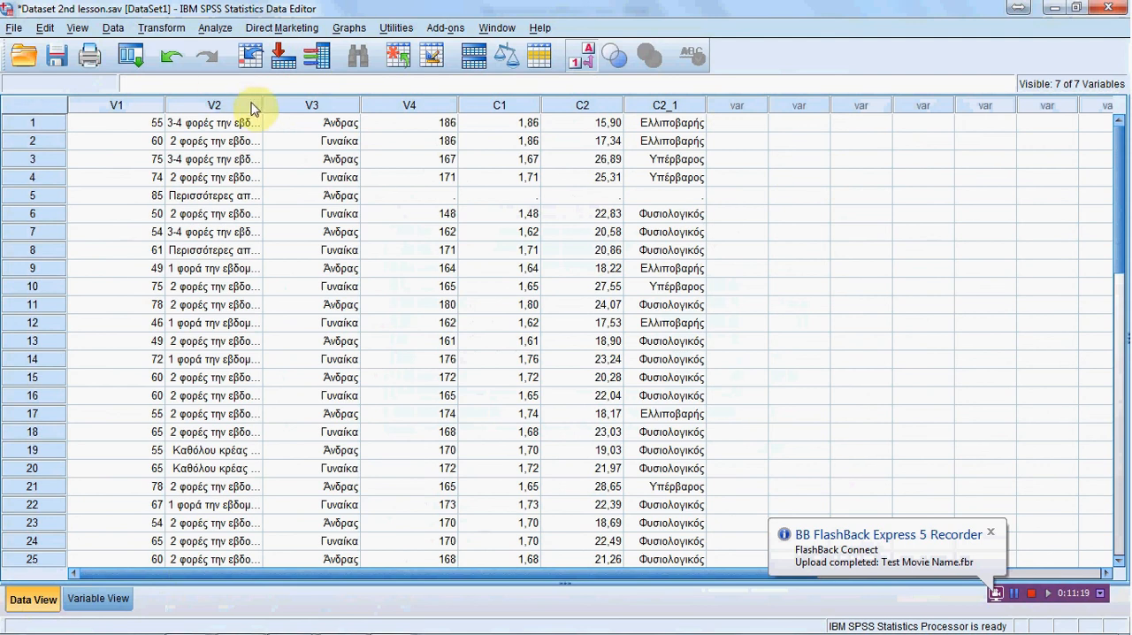
# Step: Widen the V2, C2_1, C2 and C1 columns so their contents are readable, and look through the labelled cases
pyautogui.moveTo(262, 103); pyautogui.dragTo(411, 97)
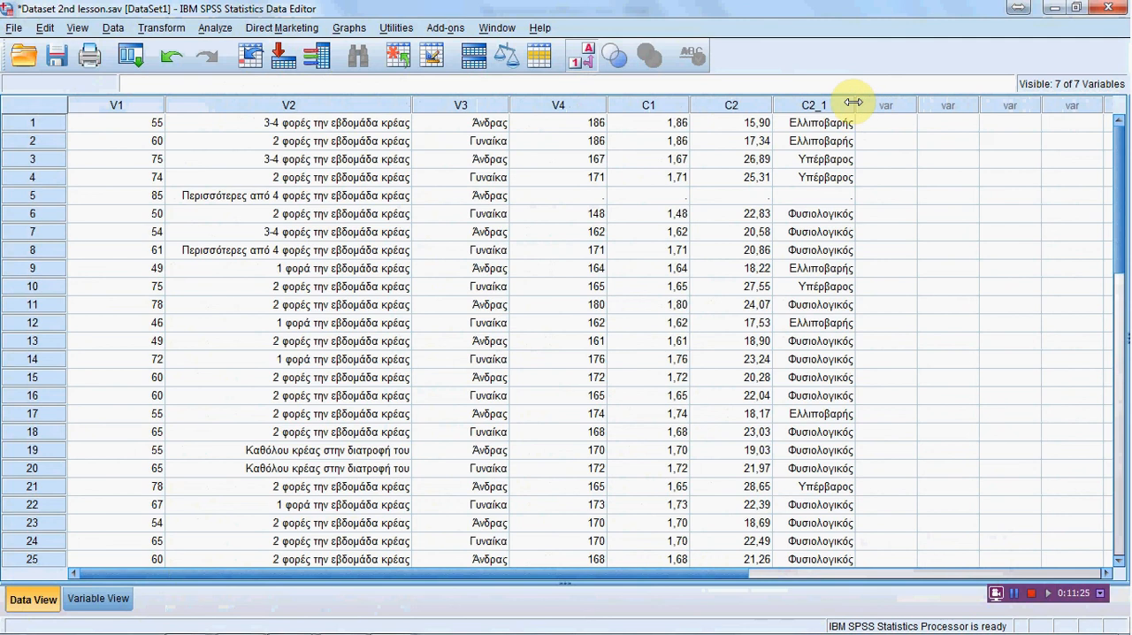
pyautogui.moveTo(856, 102); pyautogui.dragTo(909, 104)
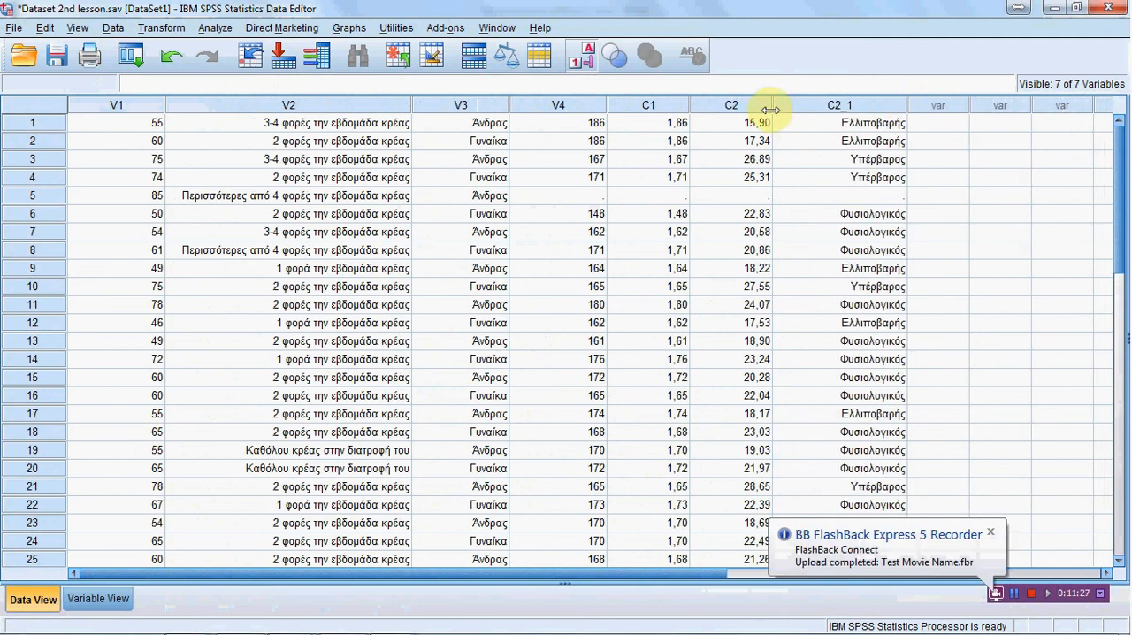
pyautogui.moveTo(772, 106); pyautogui.dragTo(795, 106)
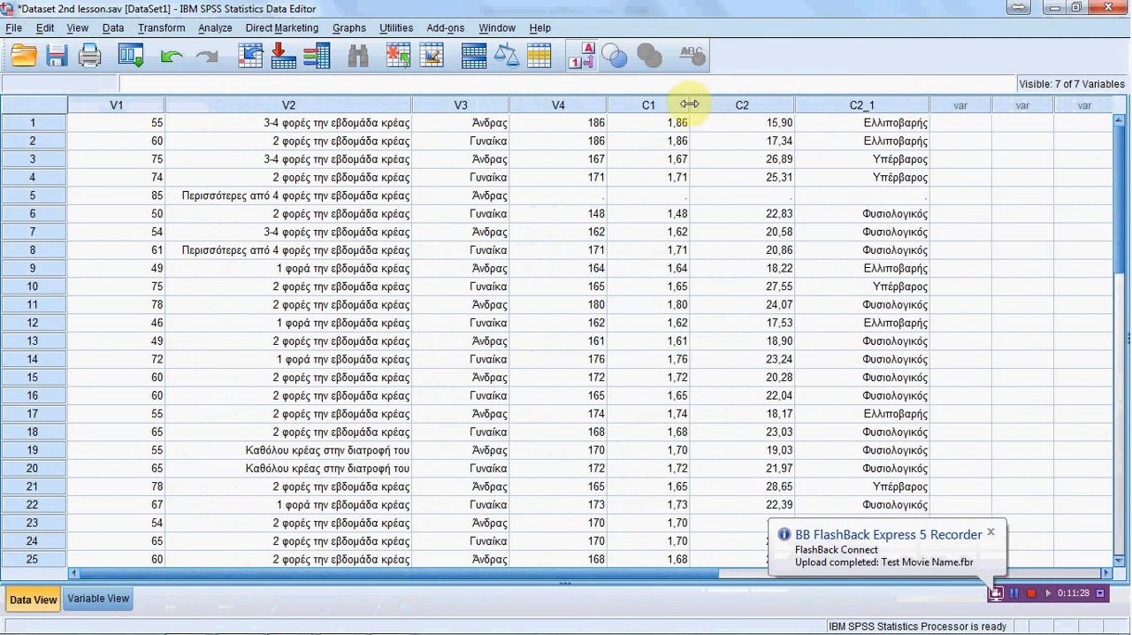
pyautogui.moveTo(689, 105); pyautogui.dragTo(704, 105)
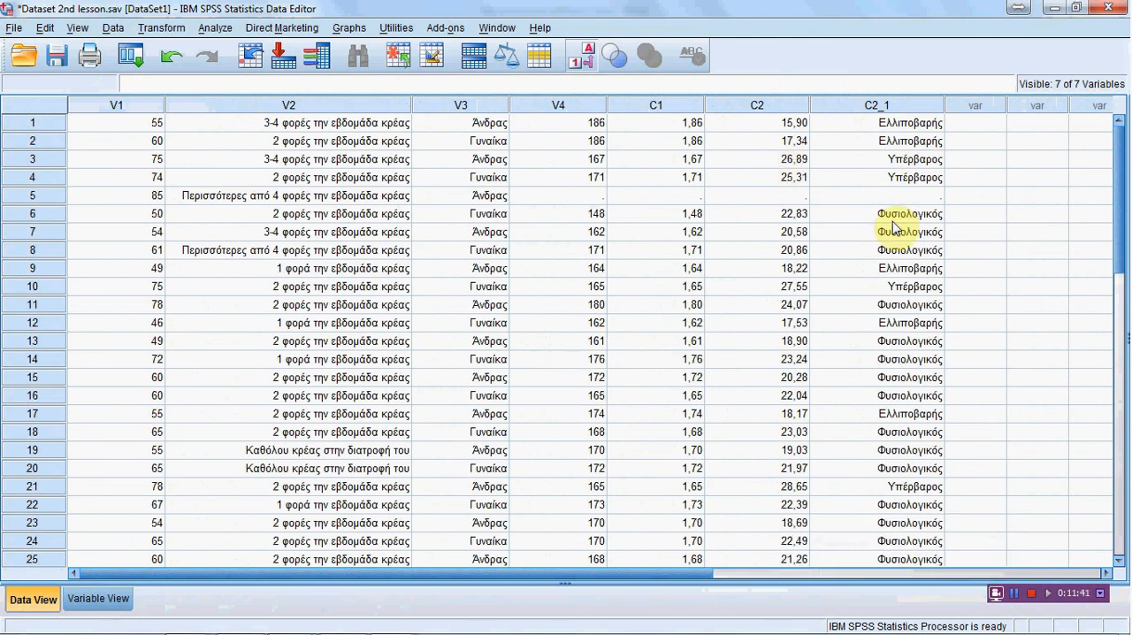
pyautogui.scroll(-3, 805, 319)
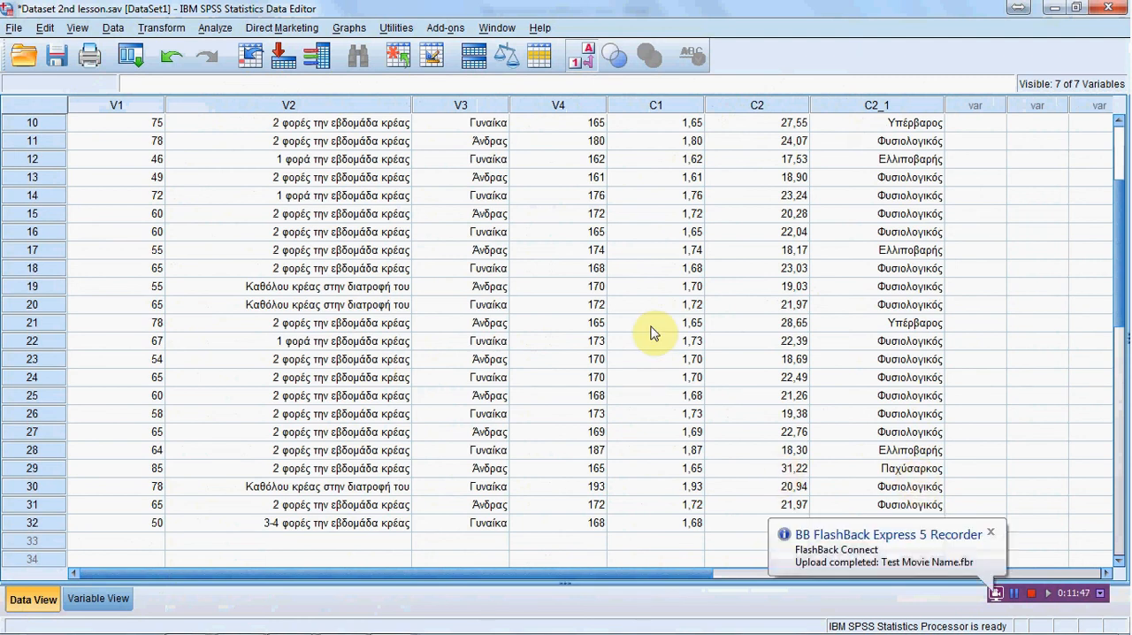
pyautogui.scroll(2, 655, 328)
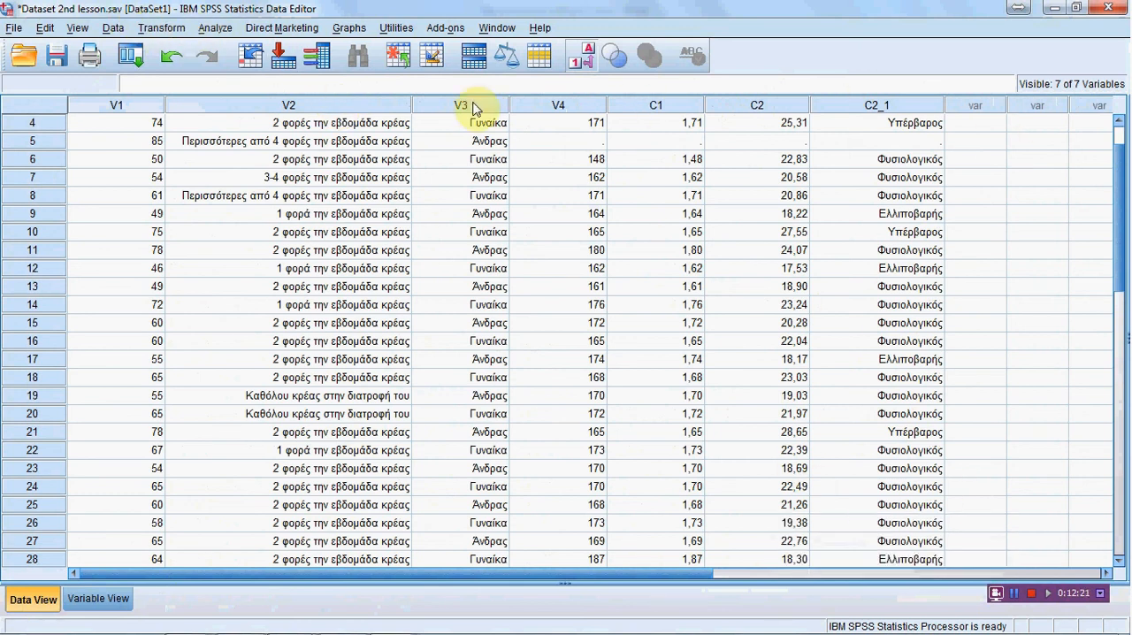
# Step: Switch the data display between numeric codes and value labels twice, ending with the labels shown
pyautogui.click(86, 28)
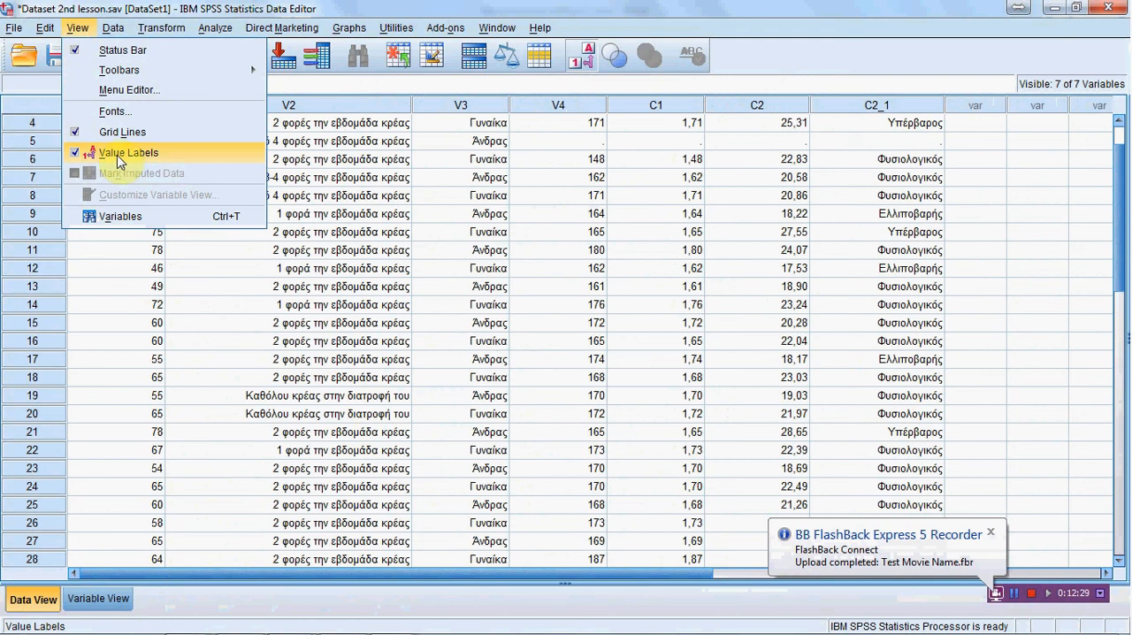
pyautogui.click(76, 158)
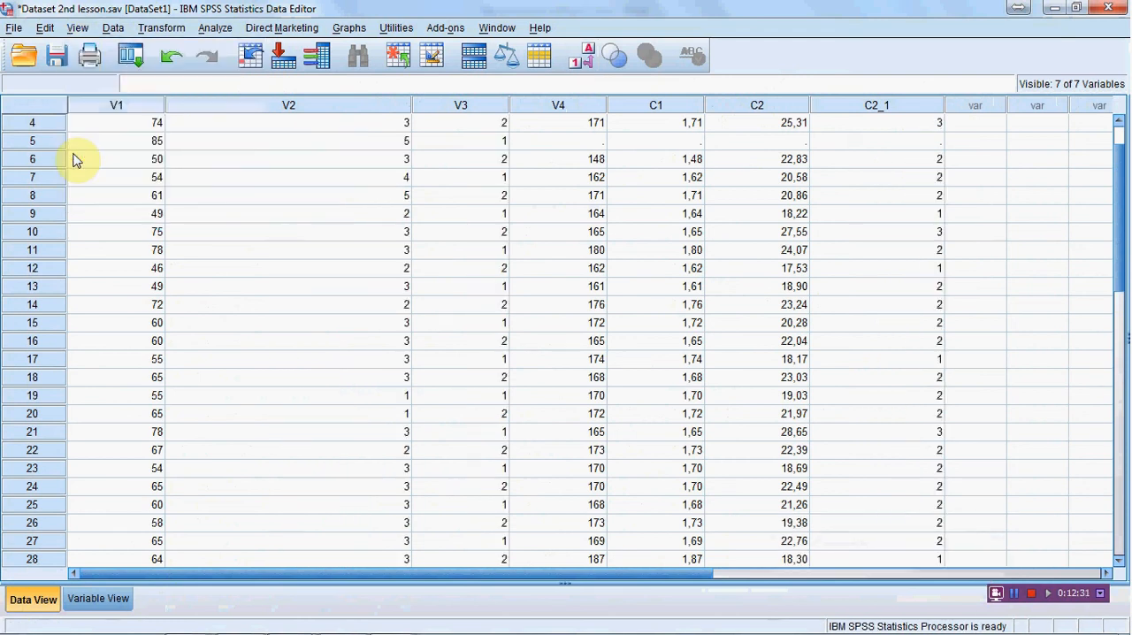
pyautogui.click(82, 29)
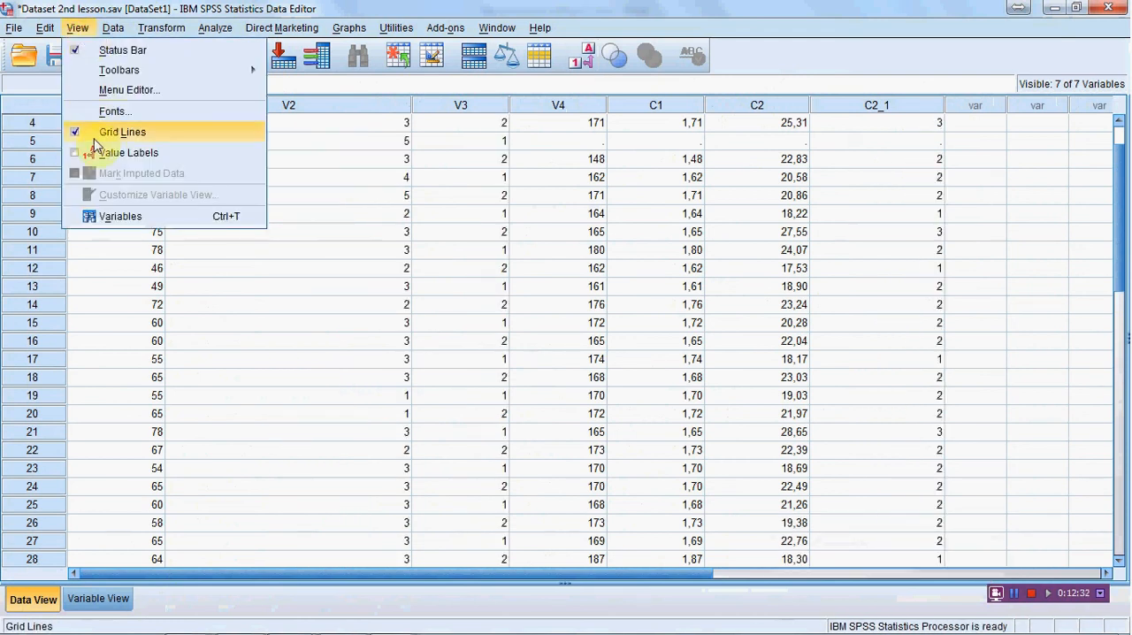
pyautogui.click(75, 152)
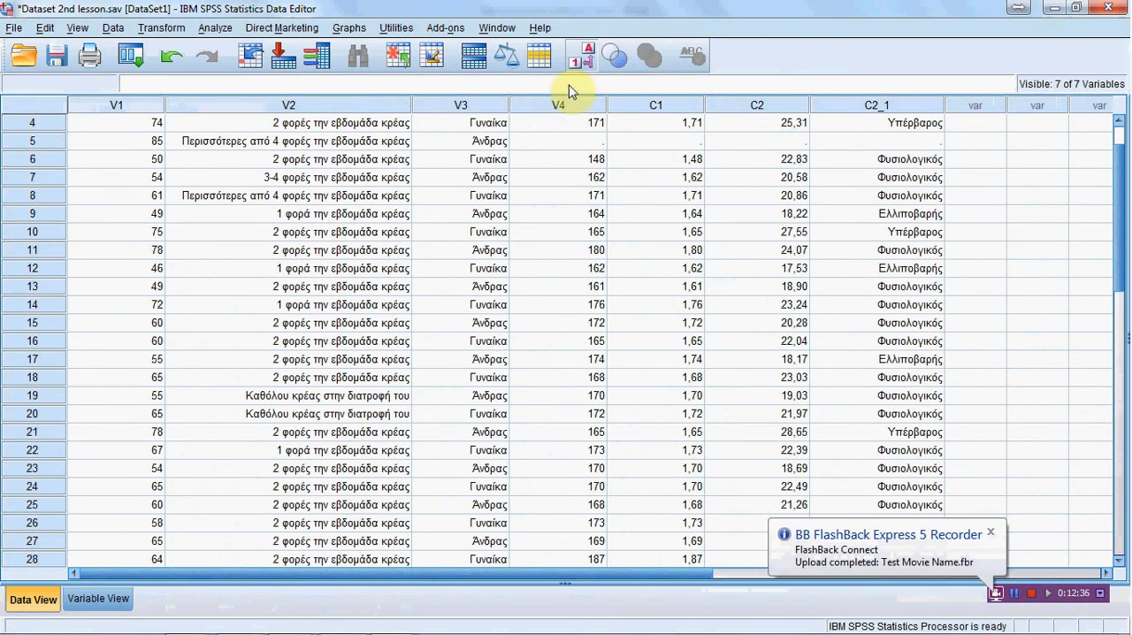
pyautogui.click(578, 60)
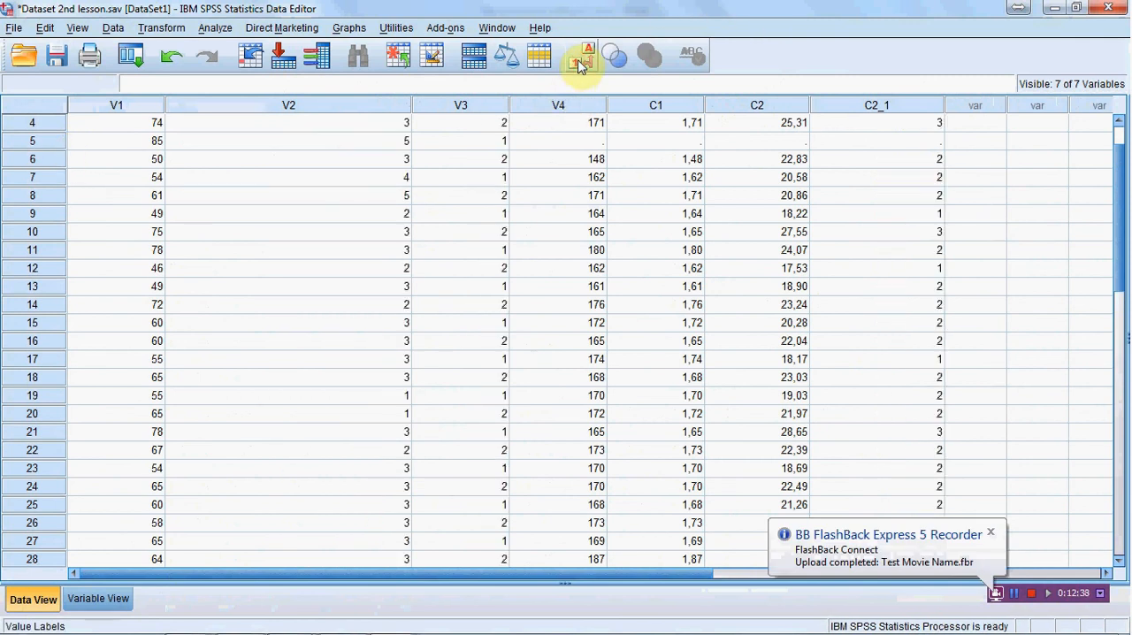
pyautogui.click(580, 64)
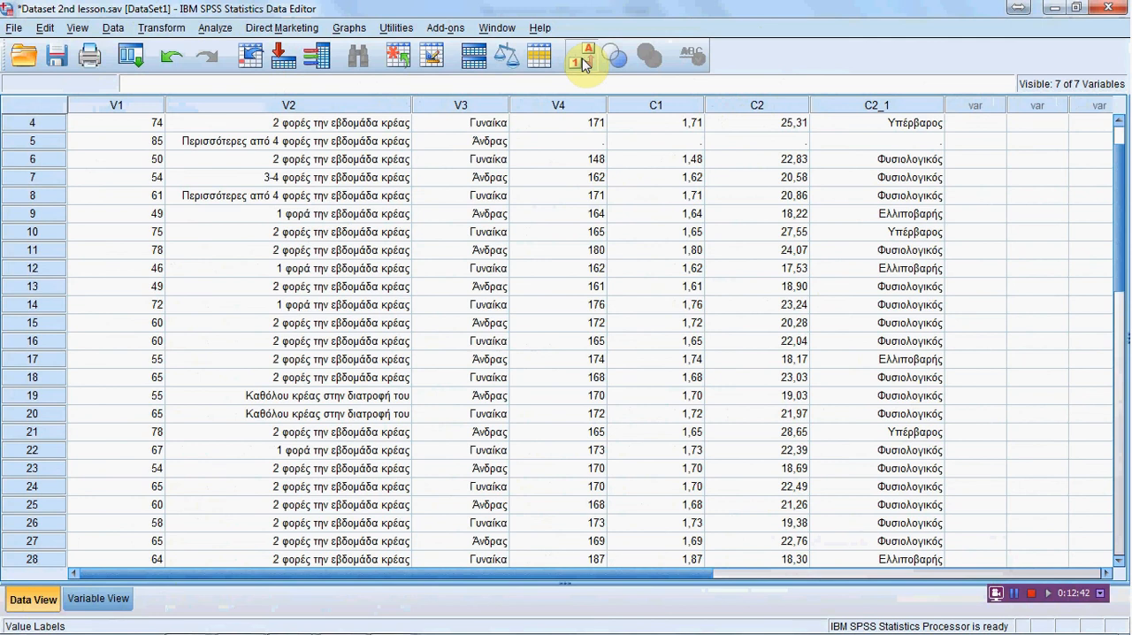
# Step: Switch to the Word lesson document and read task 3 on maximum height and weight, plus the list of commands to use
pyautogui.click(167, 29)
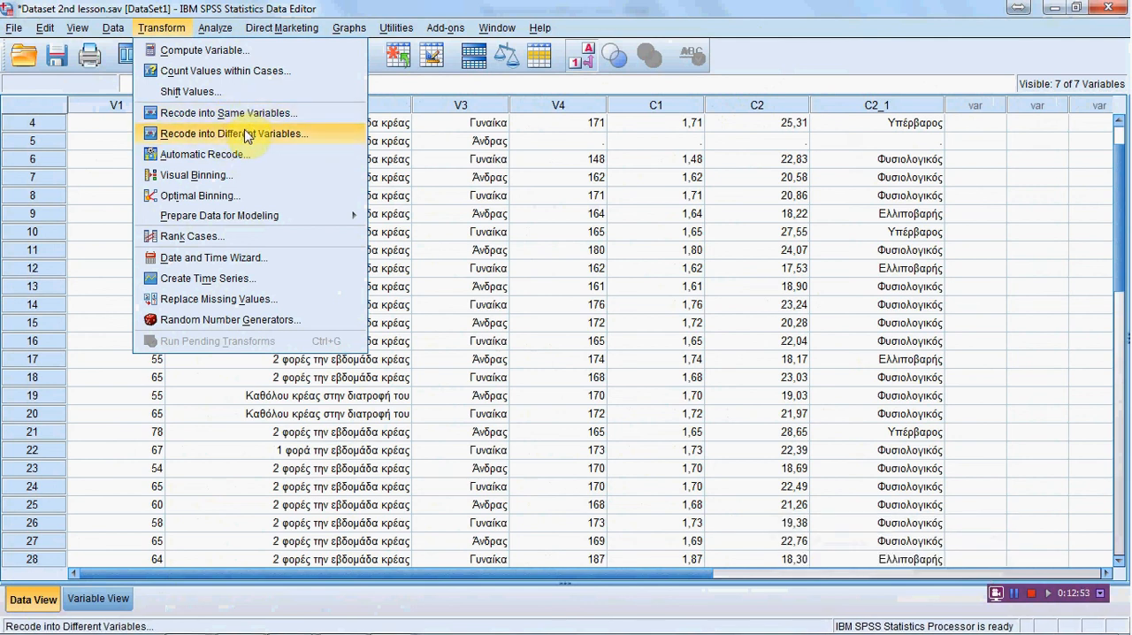
pyautogui.click(343, 619)
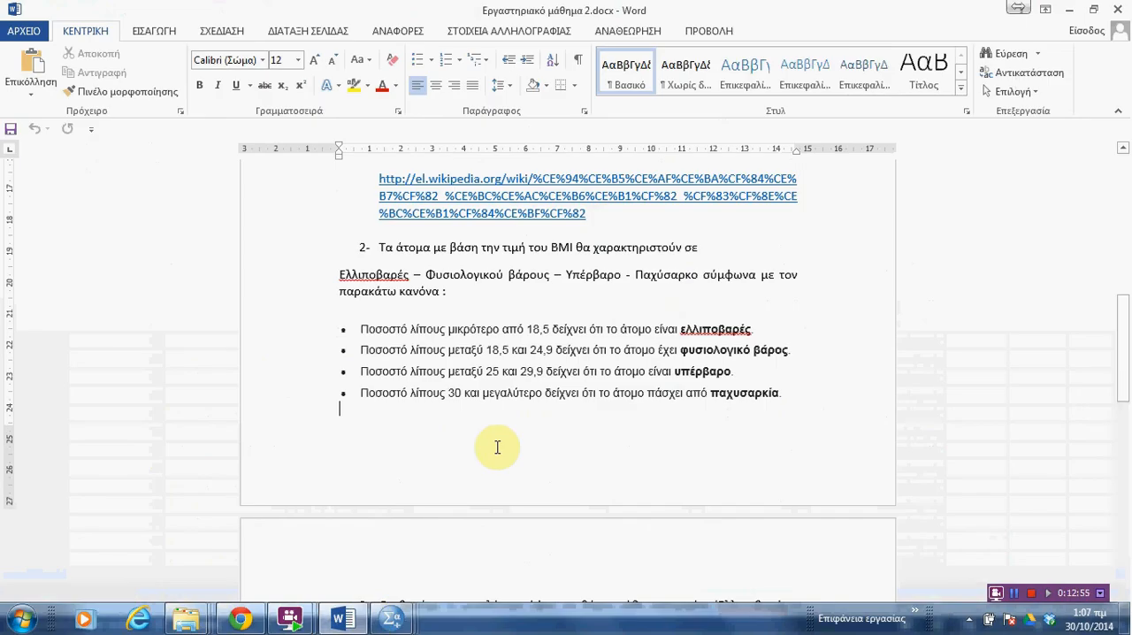
pyautogui.scroll(-6, 504, 425)
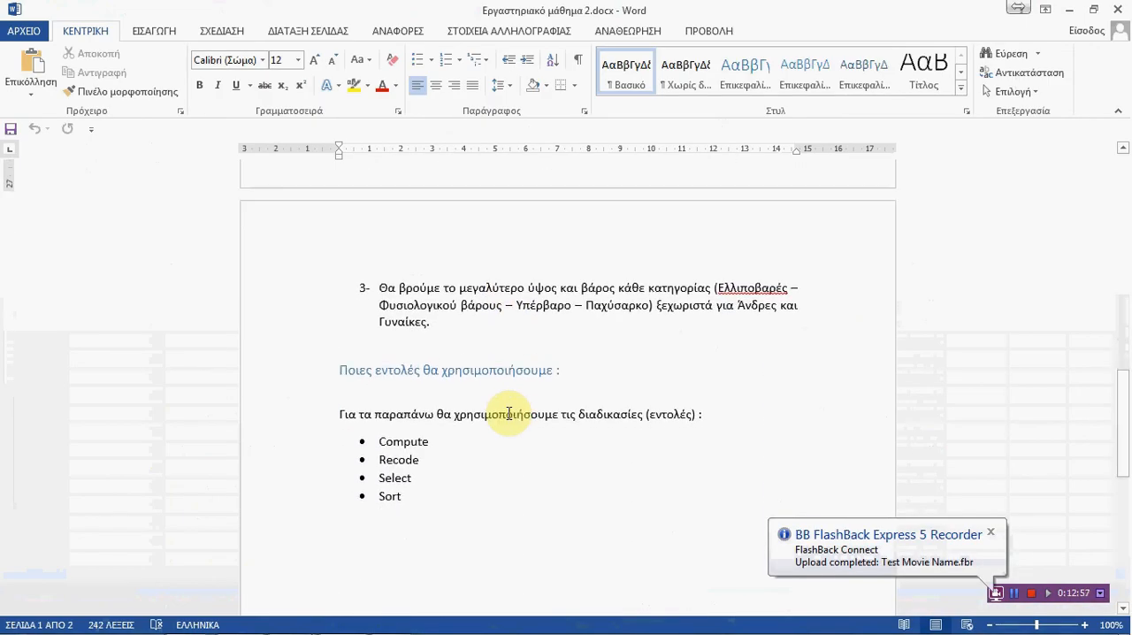
pyautogui.scroll(4, 581, 286)
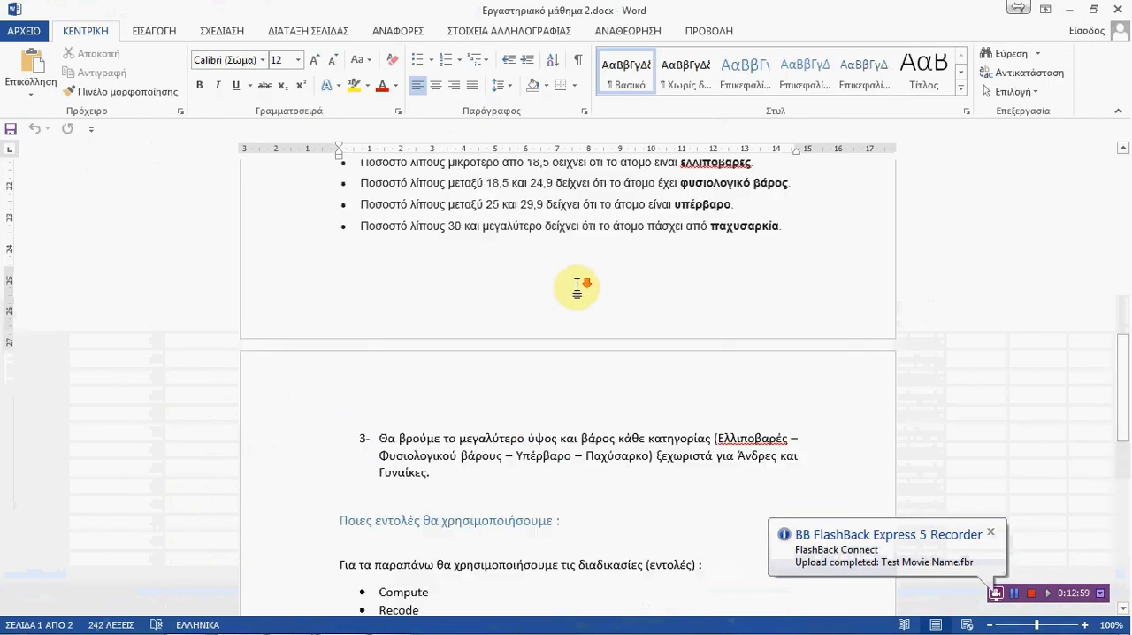
pyautogui.scroll(3, 577, 286)
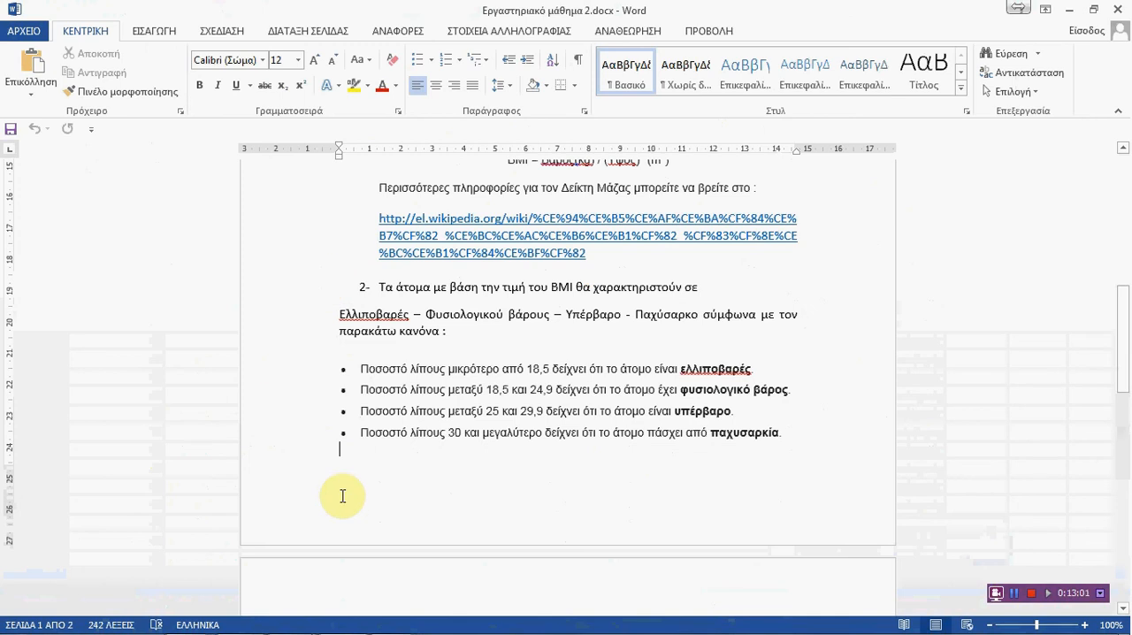
pyautogui.moveTo(394, 622)
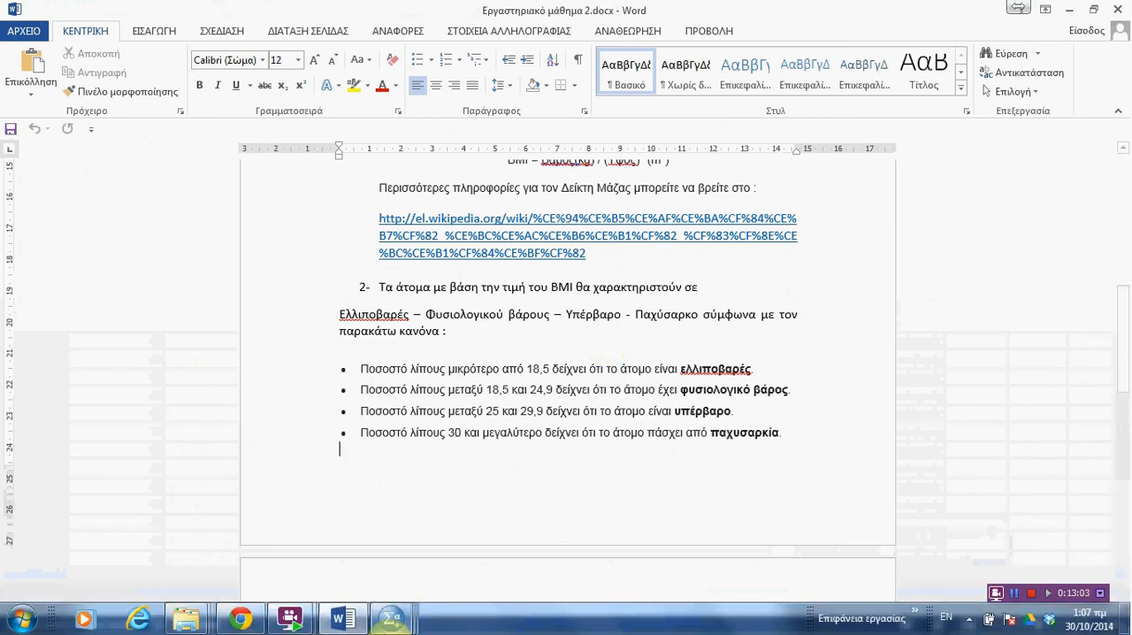
pyautogui.scroll(-4, 619, 389)
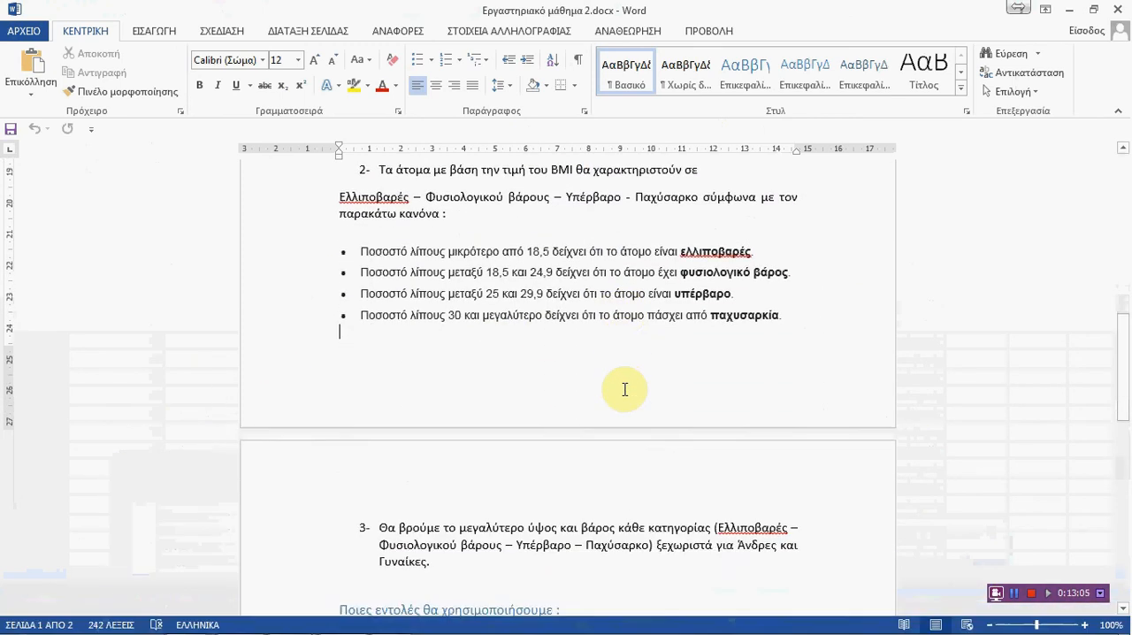
pyautogui.scroll(-3, 625, 390)
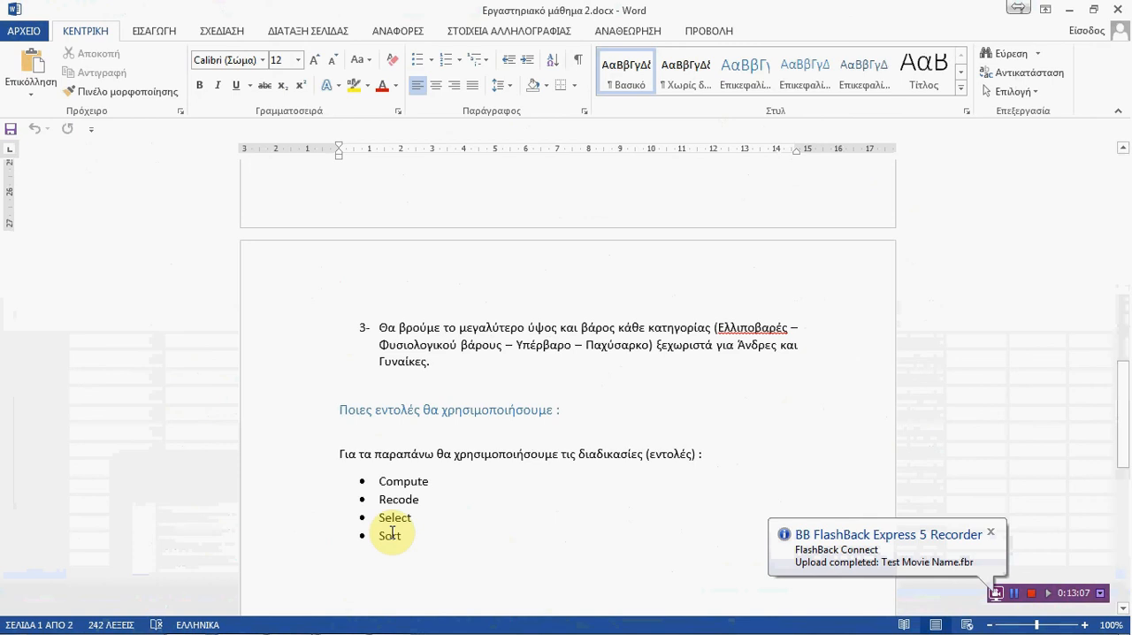